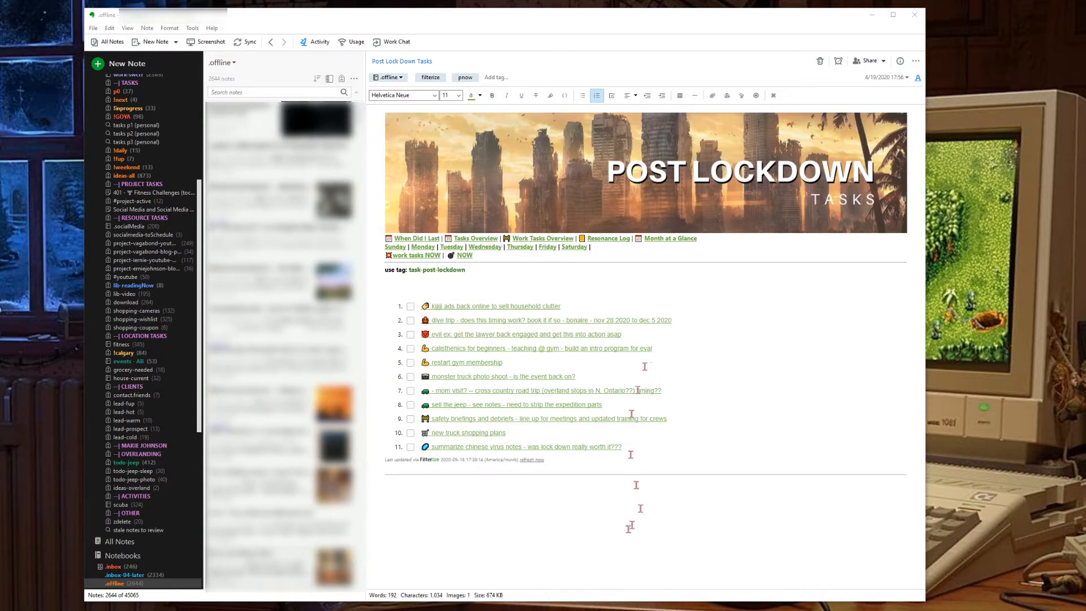
# - Give the working with Notion page the astronaut space photo from the Gallery as its cover
pyautogui.hotkey('alt', 'Tab')
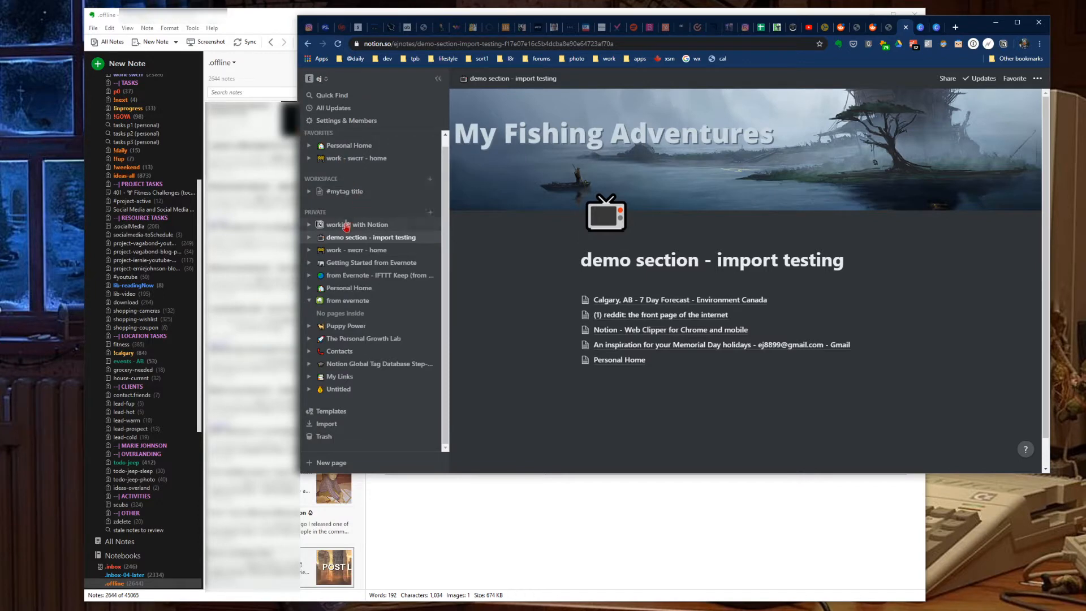
pyautogui.click(356, 224)
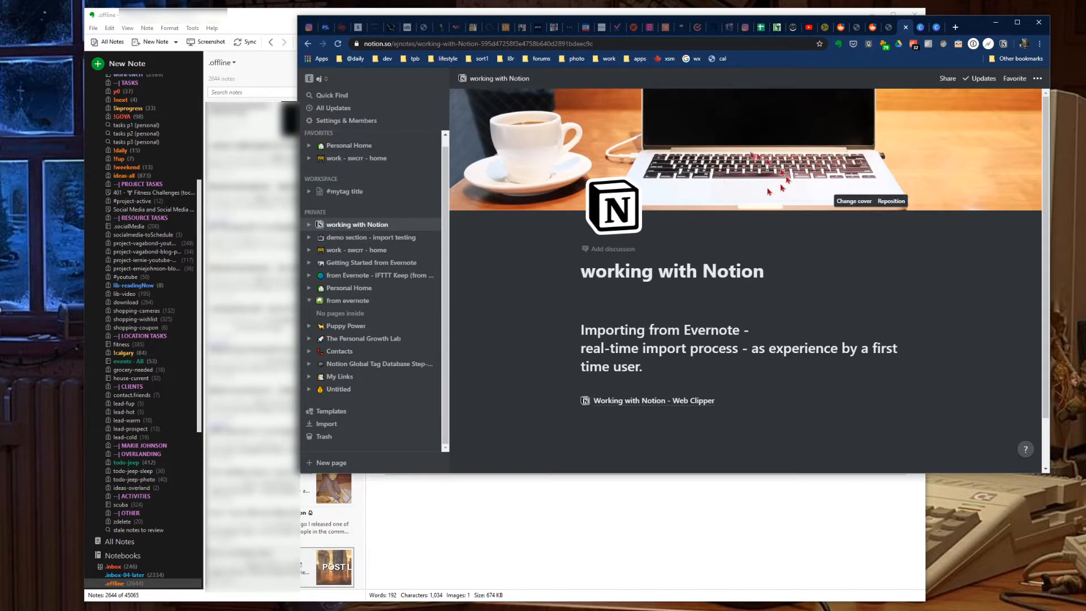
pyautogui.click(856, 201)
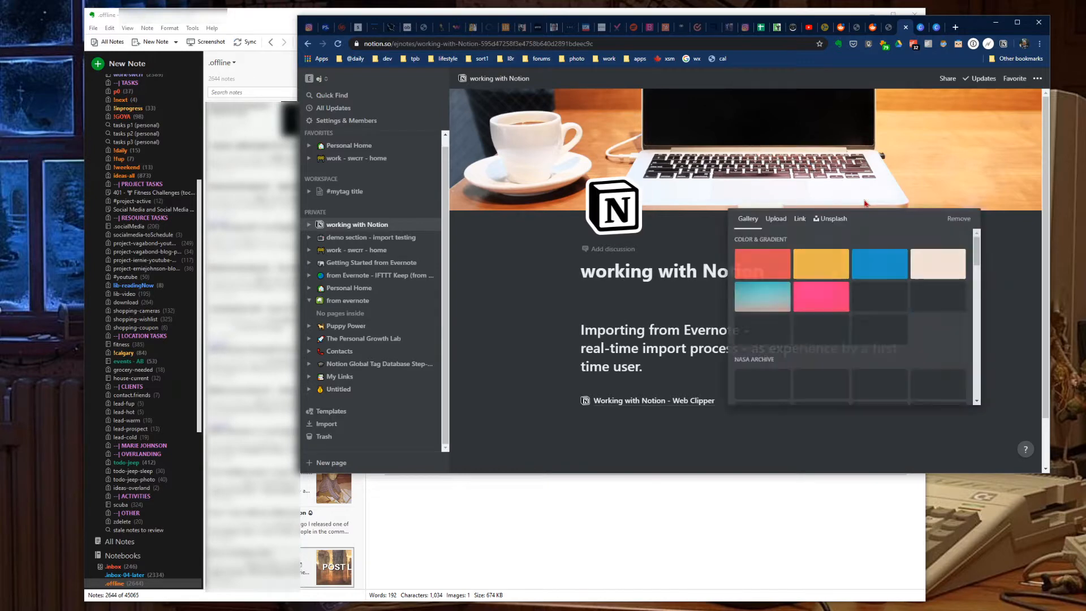
pyautogui.scroll(-3, 877, 325)
pyautogui.scroll(-2, 876, 326)
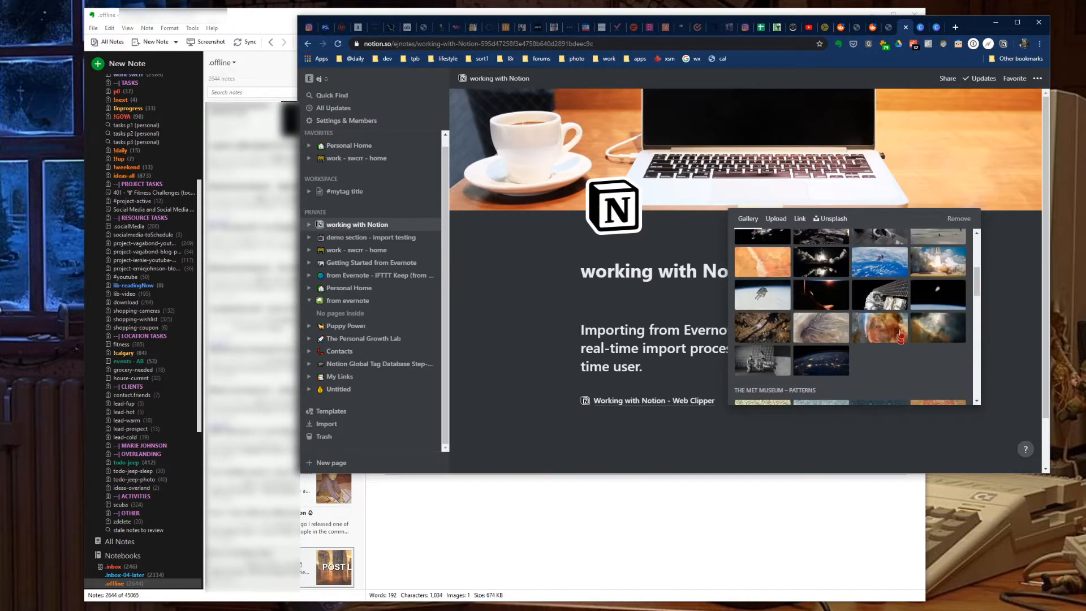
pyautogui.click(762, 298)
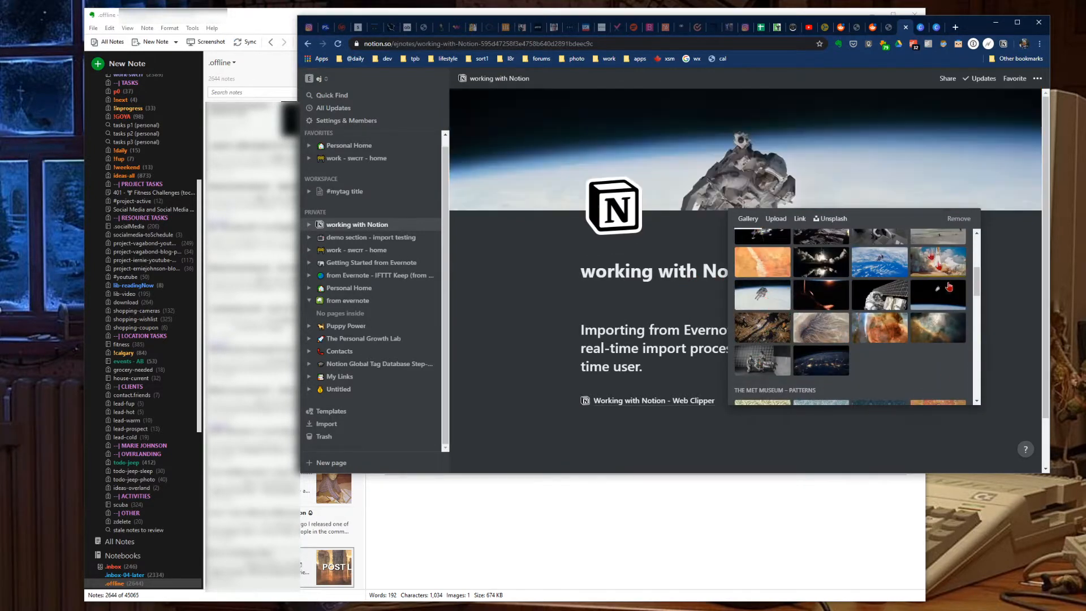
pyautogui.click(557, 348)
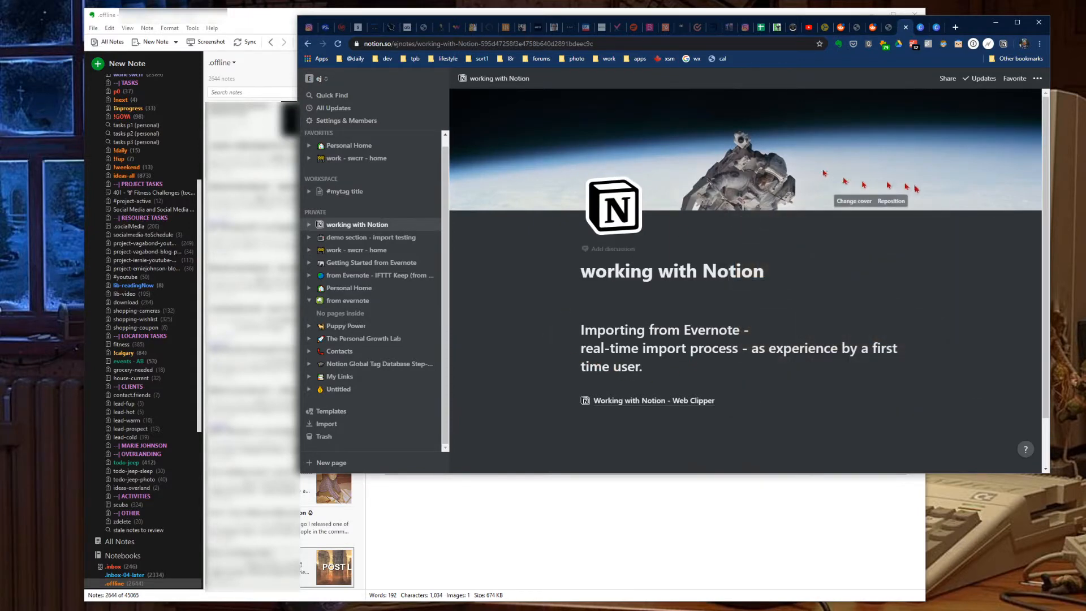
# - Reposition the astronaut cover upward, save the position and return to Evernote
pyautogui.click(896, 202)
pyautogui.moveTo(831, 169); pyautogui.dragTo(832, 127)
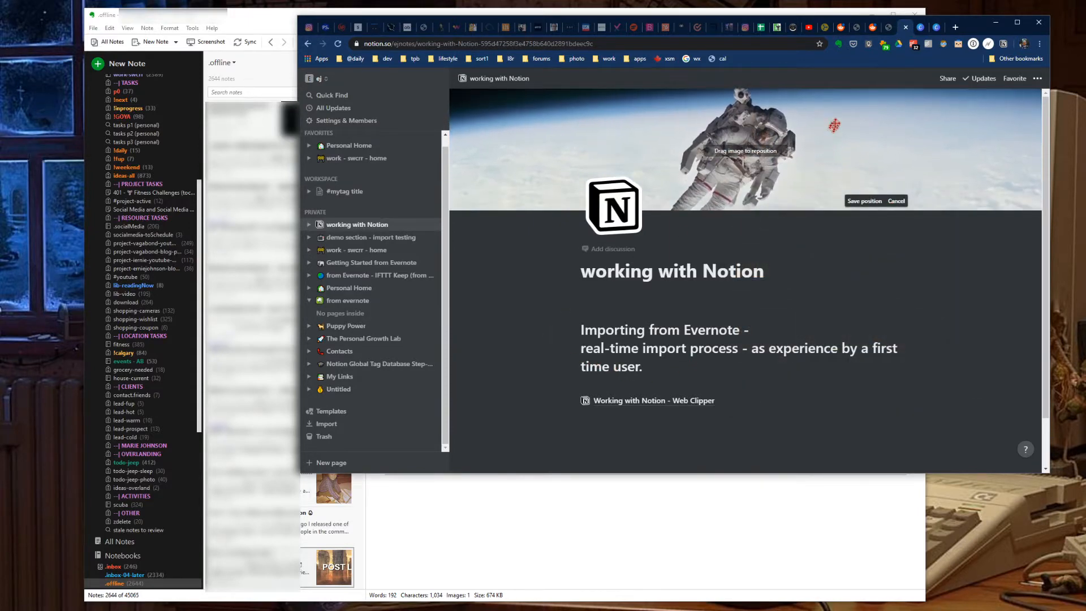
pyautogui.click(865, 202)
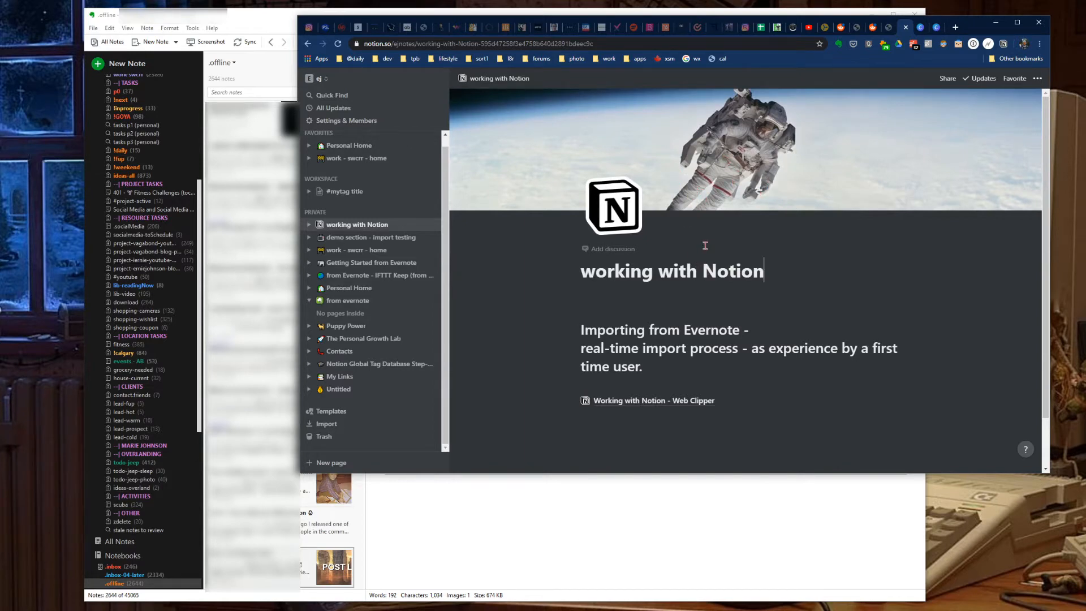
pyautogui.click(751, 547)
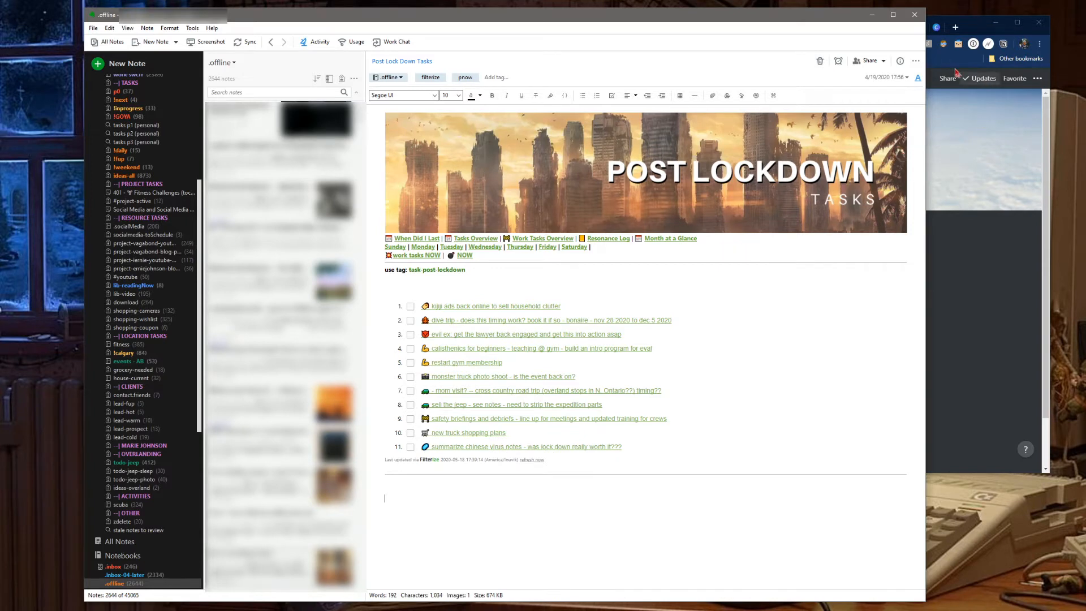
# - Browse r/WidescreenWallpaper on Reddit and open the Skyward Life by David Luong post
pyautogui.click(976, 103)
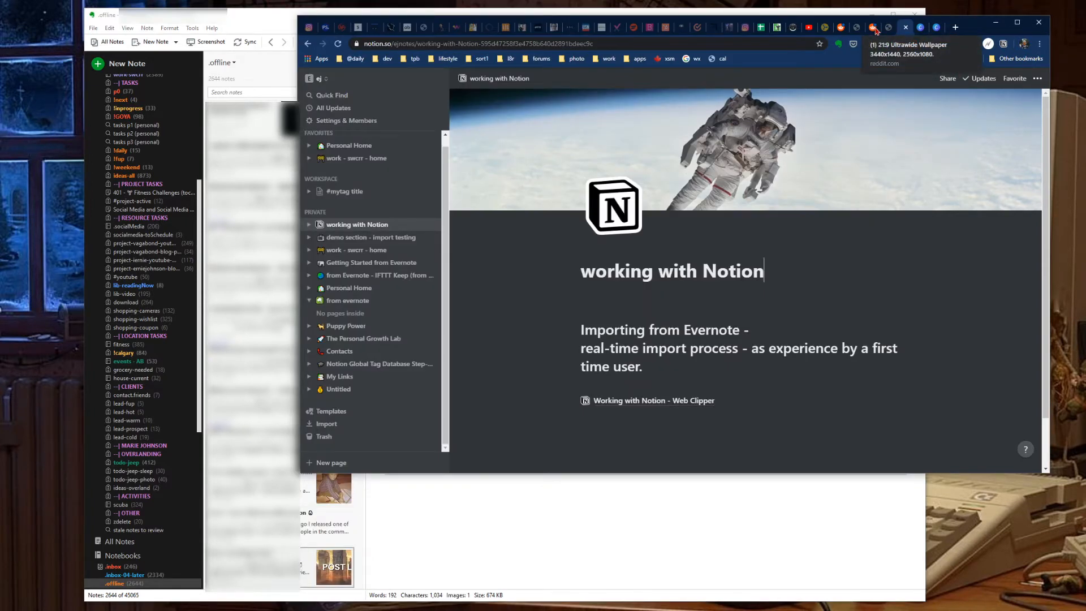
pyautogui.click(874, 28)
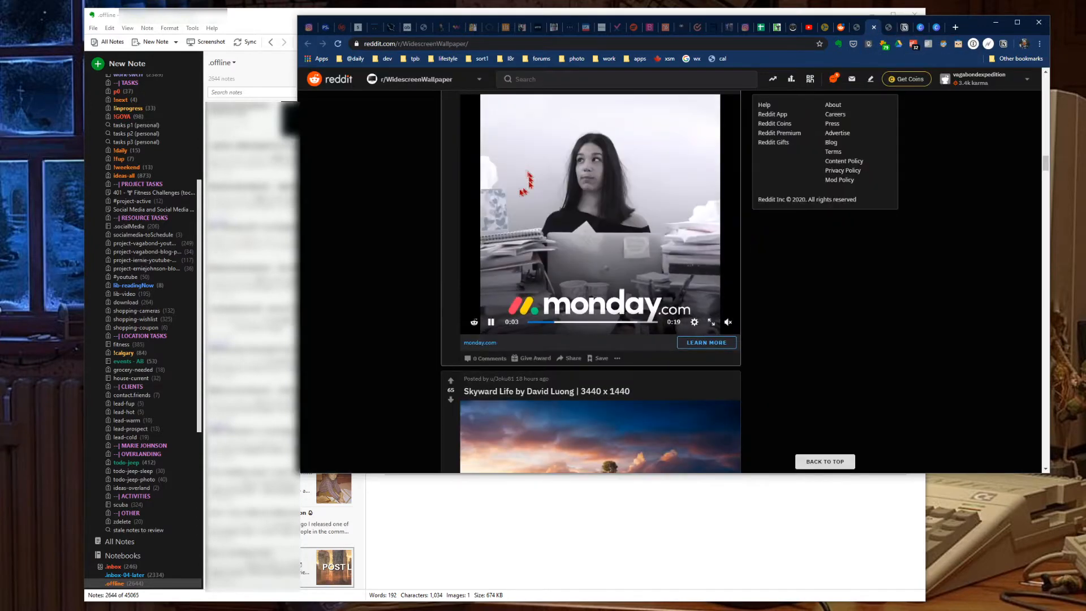
pyautogui.scroll(-10, 528, 181)
pyautogui.scroll(1, 509, 170)
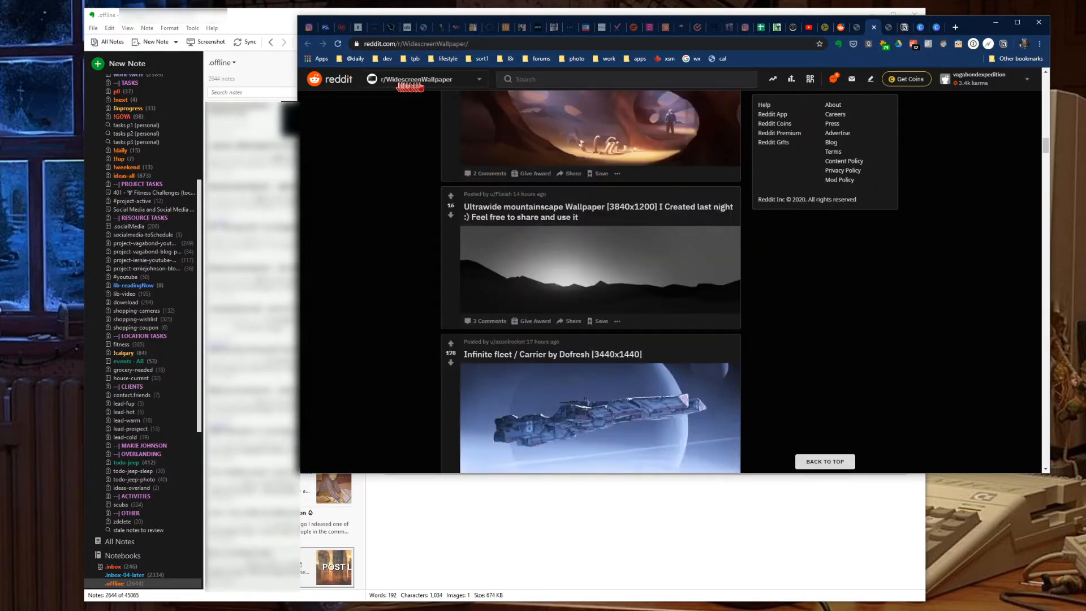
pyautogui.click(416, 79)
pyautogui.click(637, 271)
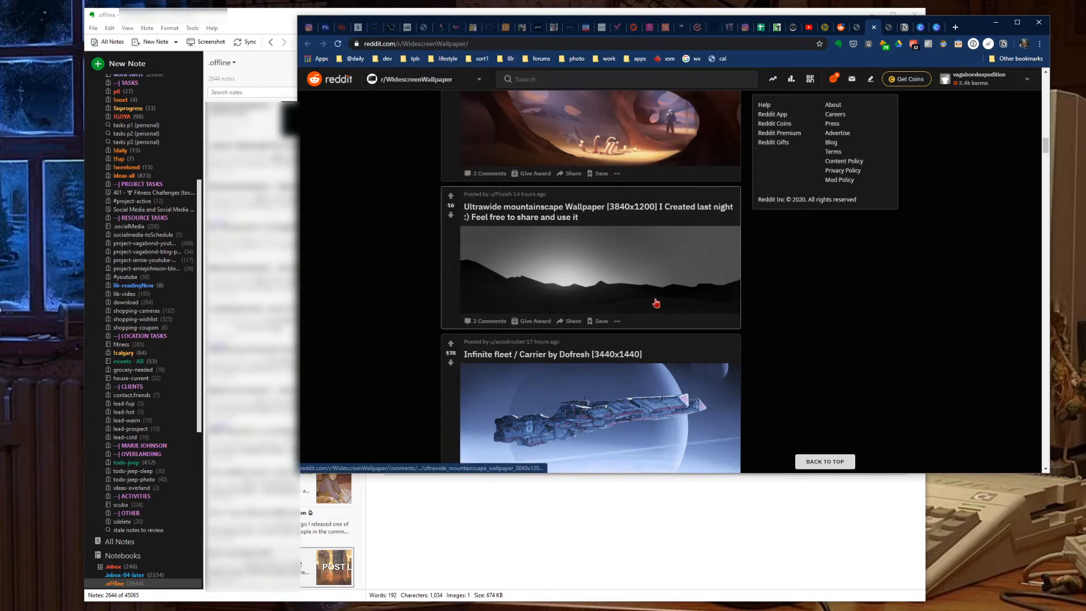
pyautogui.scroll(-5, 657, 303)
pyautogui.scroll(-5, 656, 303)
pyautogui.scroll(-5, 656, 303)
pyautogui.scroll(-5, 653, 306)
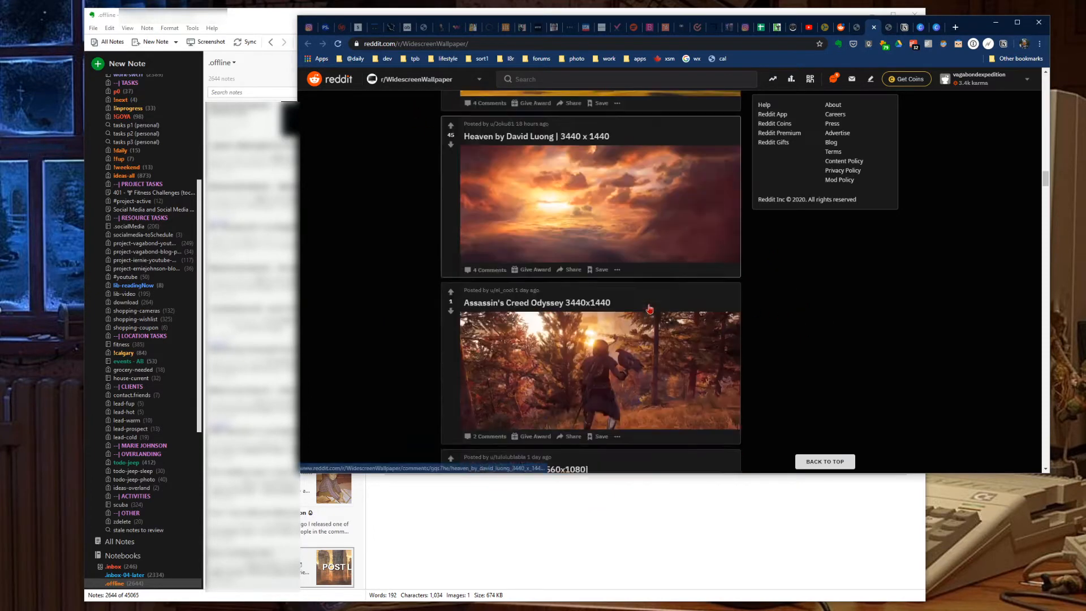
pyautogui.scroll(-4, 651, 308)
pyautogui.scroll(2, 645, 297)
pyautogui.scroll(6, 637, 289)
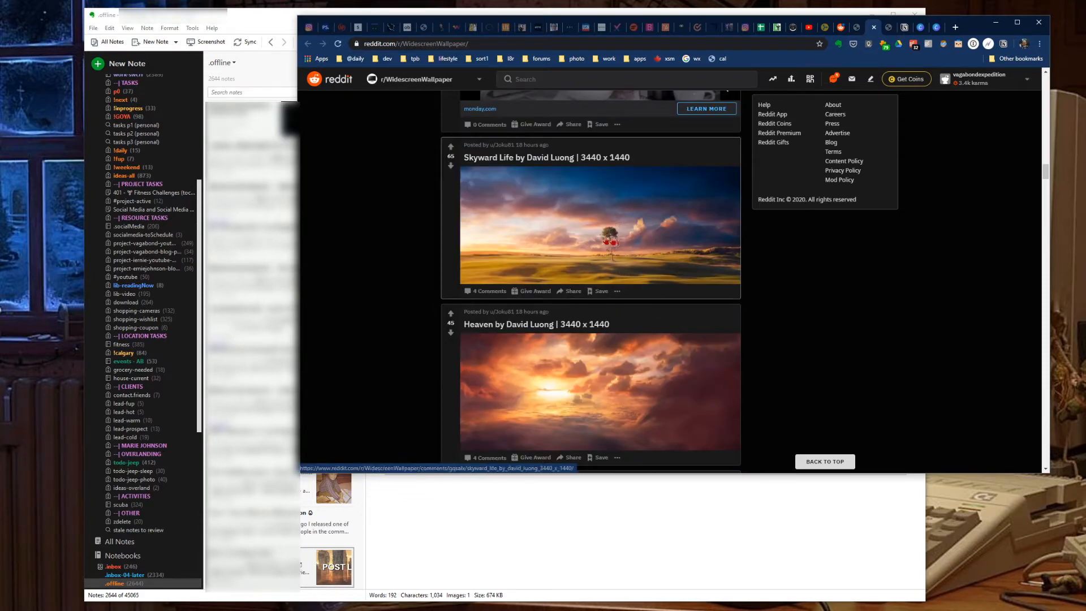
pyautogui.click(614, 230)
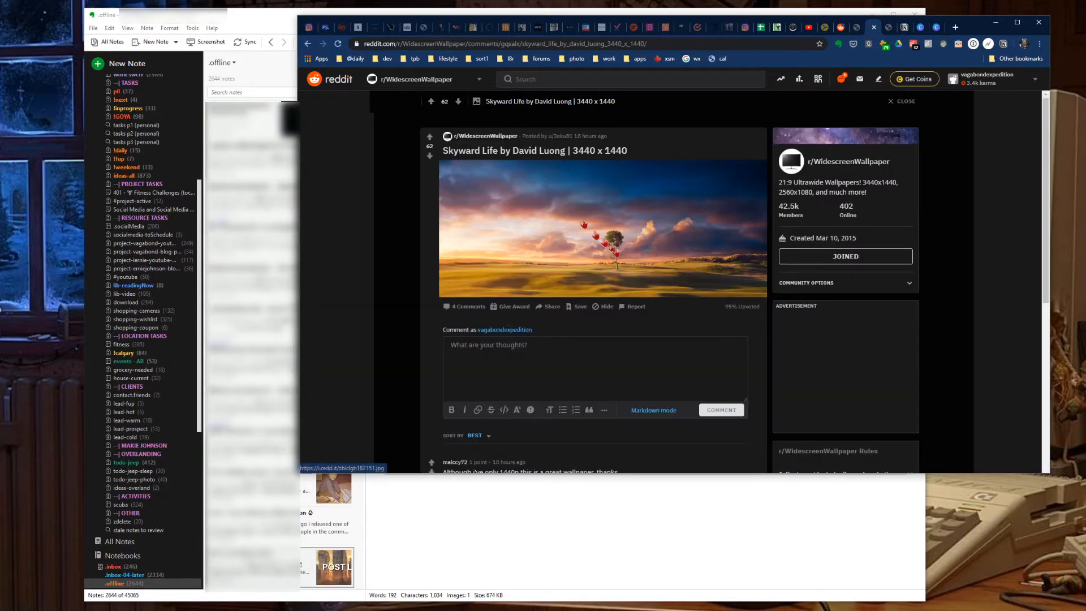
# - Save the full-size Skyward Life wallpaper to the Desktop, then go to the IFTTT keep notebook
pyautogui.click(626, 254)
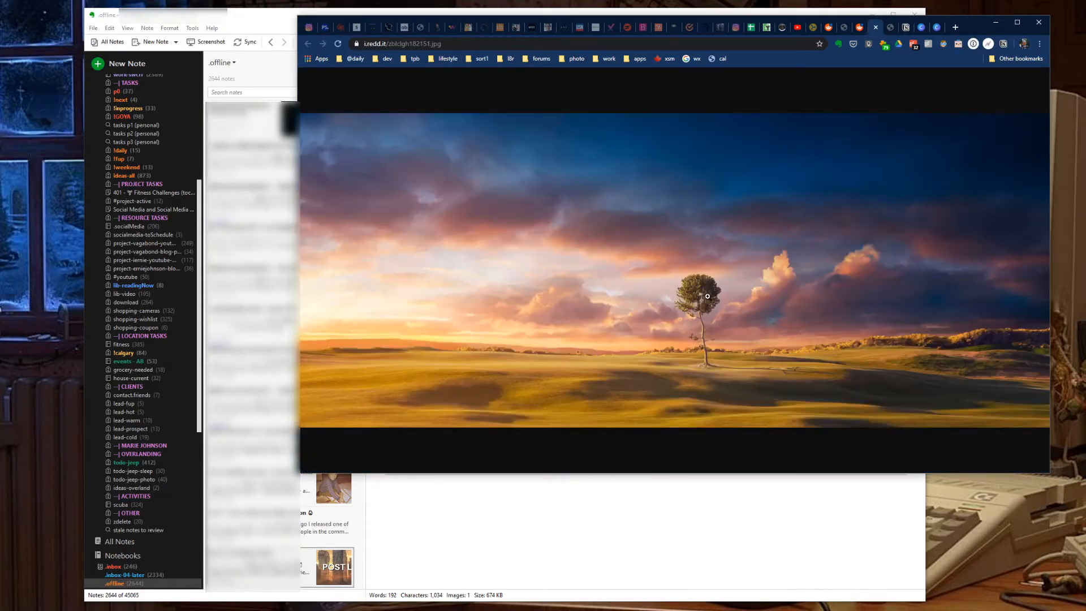
pyautogui.rightClick(708, 297)
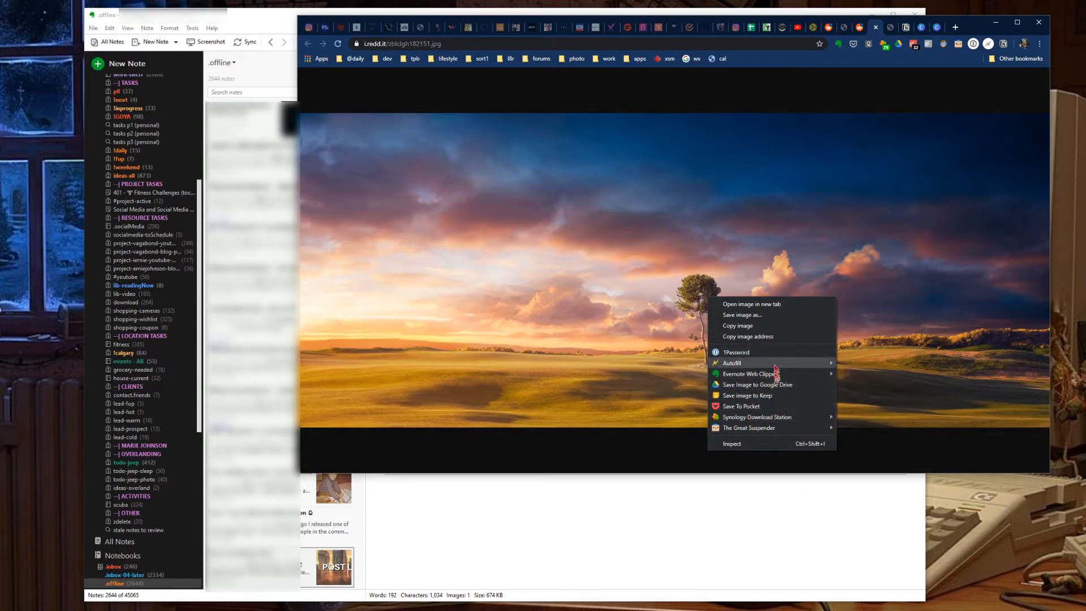
pyautogui.click(757, 316)
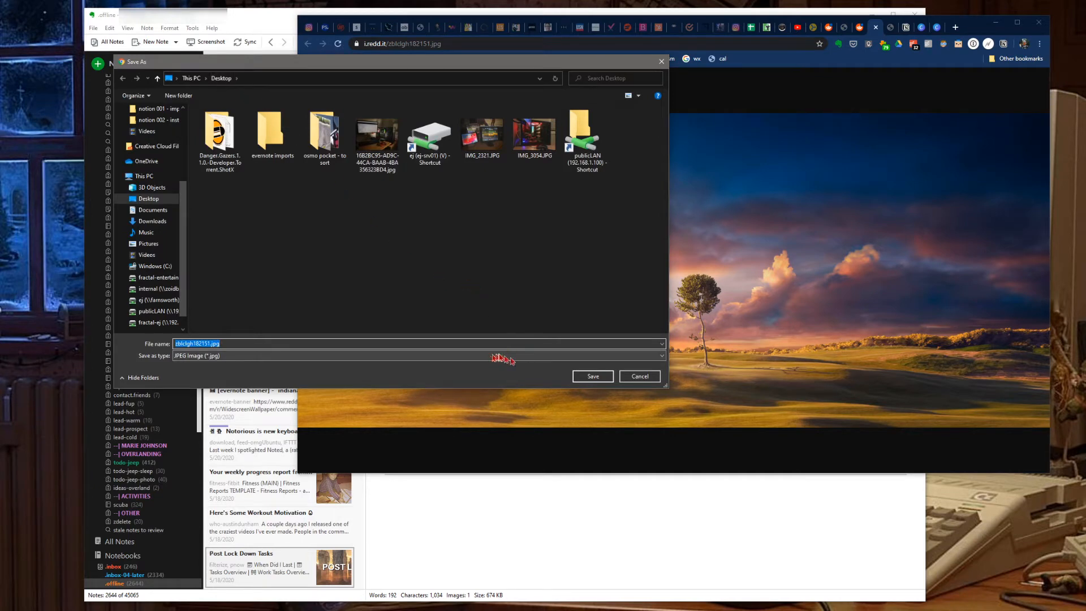
pyautogui.click(593, 377)
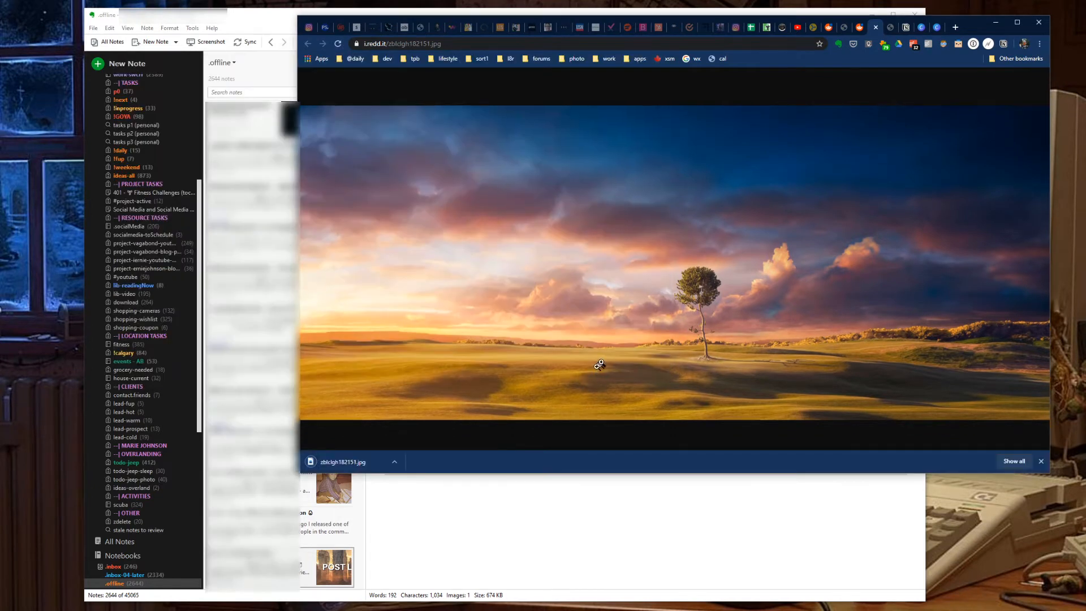
pyautogui.scroll(5, 157, 188)
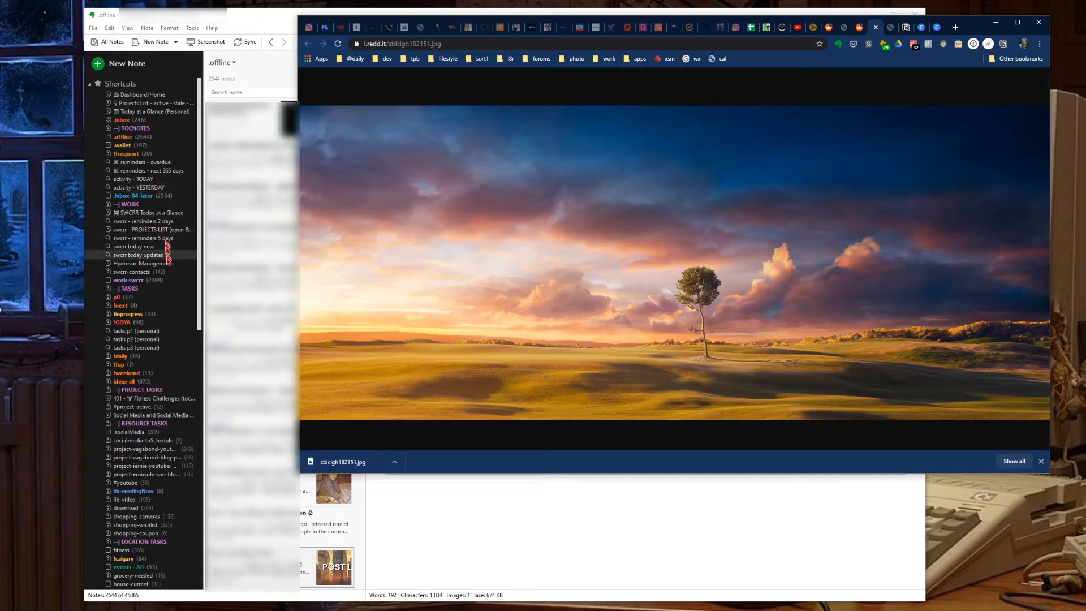
pyautogui.scroll(-8, 162, 238)
pyautogui.scroll(-3, 170, 303)
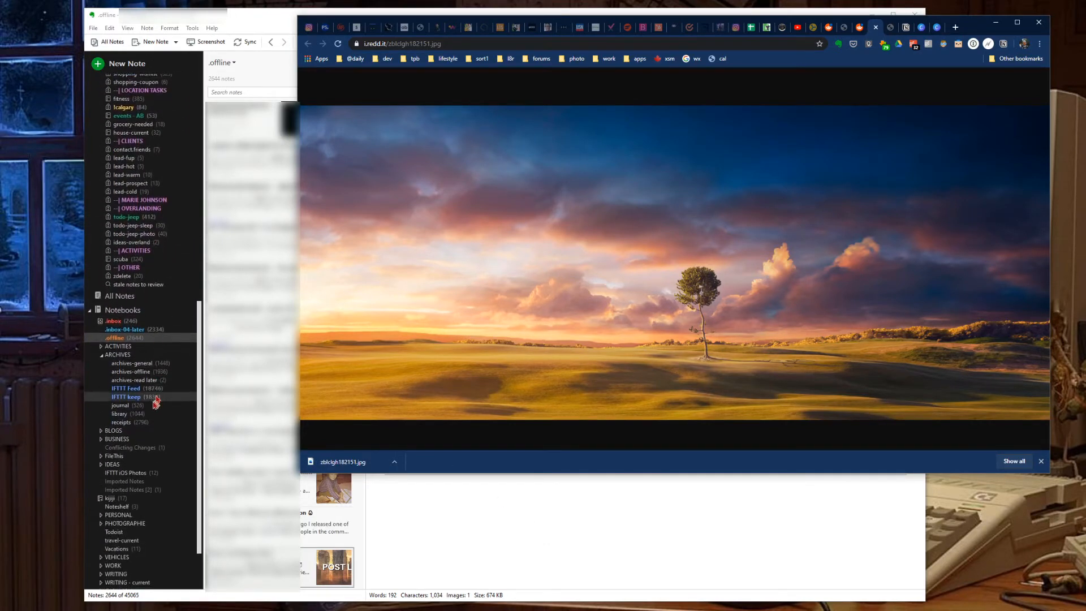
pyautogui.click(128, 396)
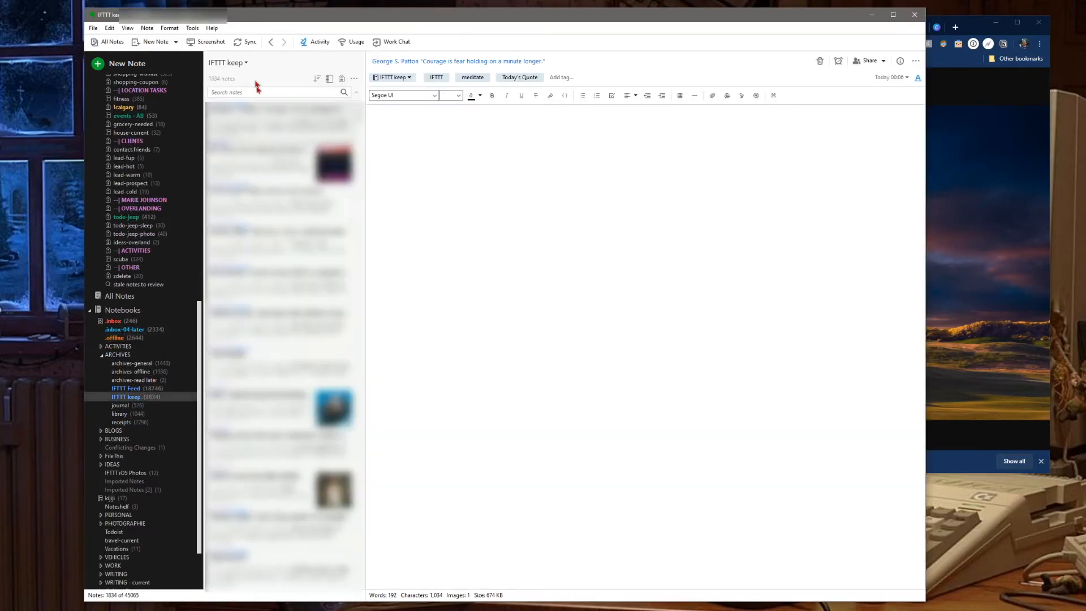
# - Create a new note with the pasted wallpaper image and open it in the annotation editor
pyautogui.click(155, 42)
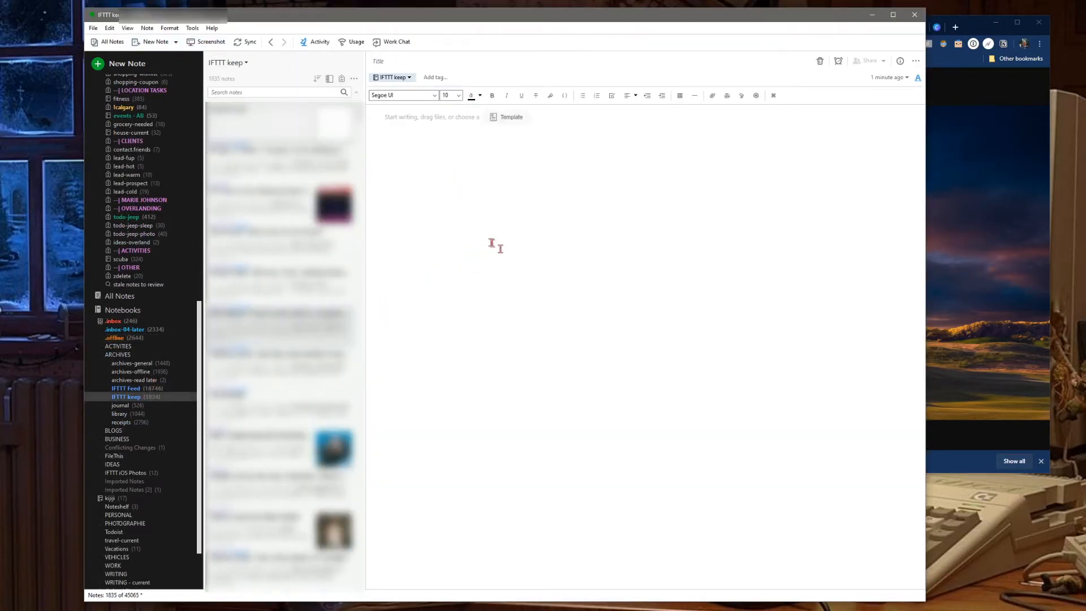
pyautogui.hotkey('ctrl', 'v')
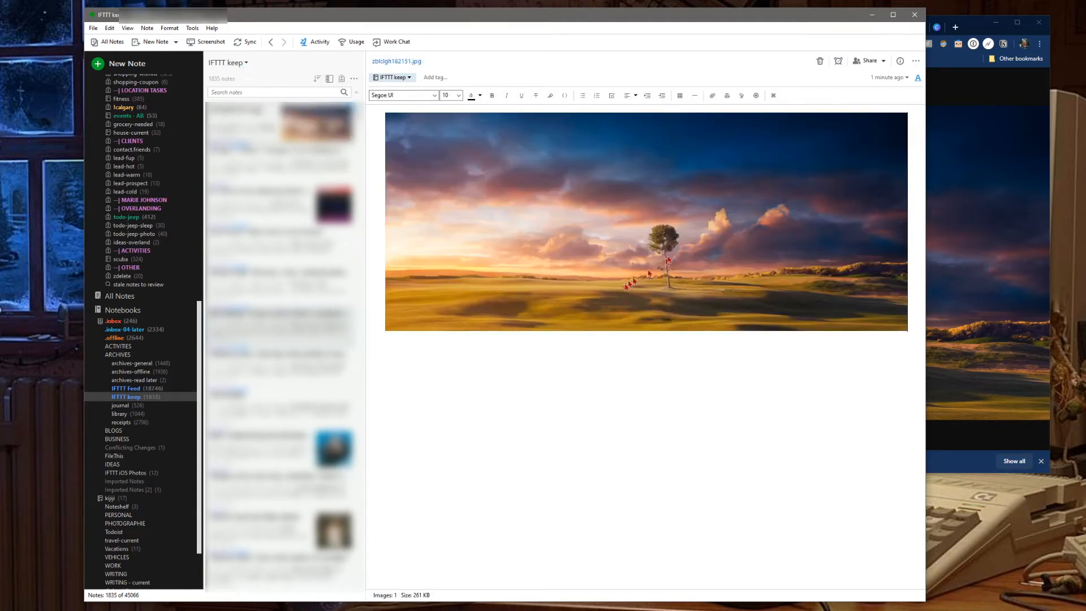
pyautogui.rightClick(670, 258)
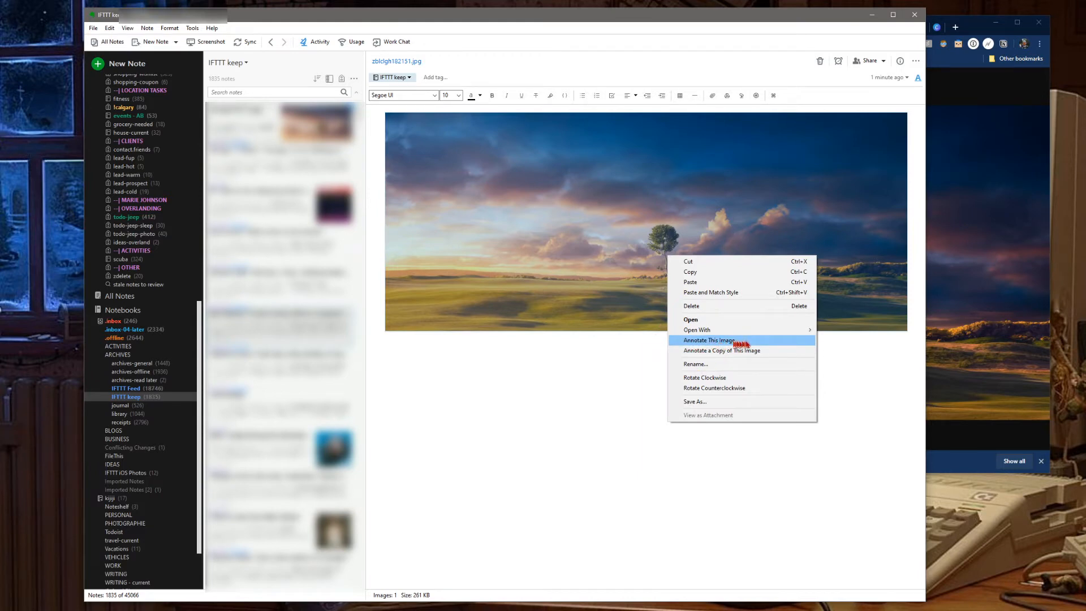
pyautogui.click(744, 342)
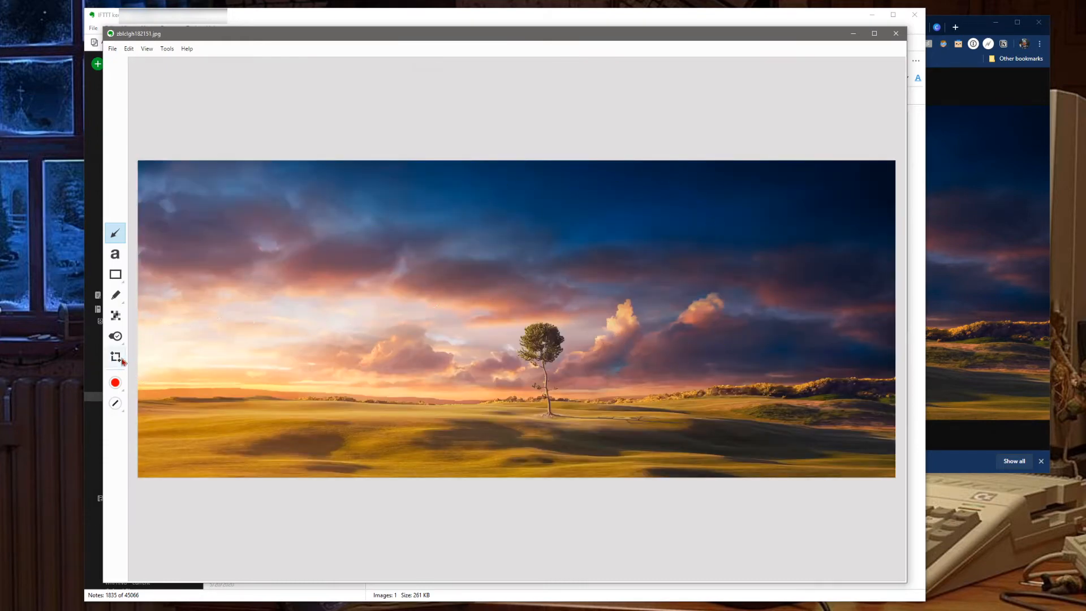
# - Crop the wallpaper from top, bottom and right into a panoramic strip, apply it and close the editor
pyautogui.click(116, 356)
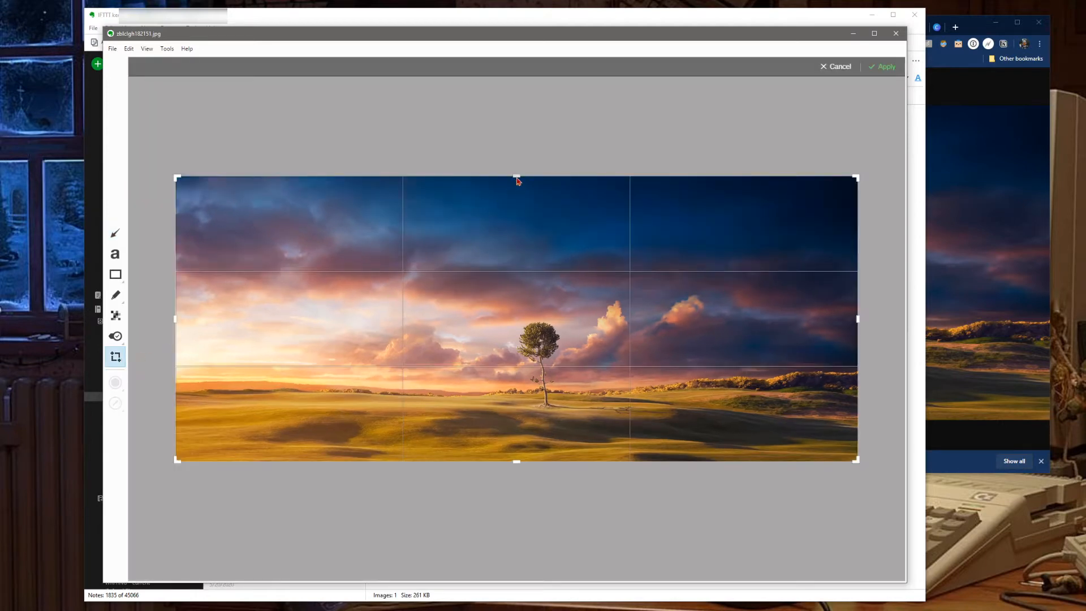
pyautogui.moveTo(517, 178); pyautogui.dragTo(517, 249)
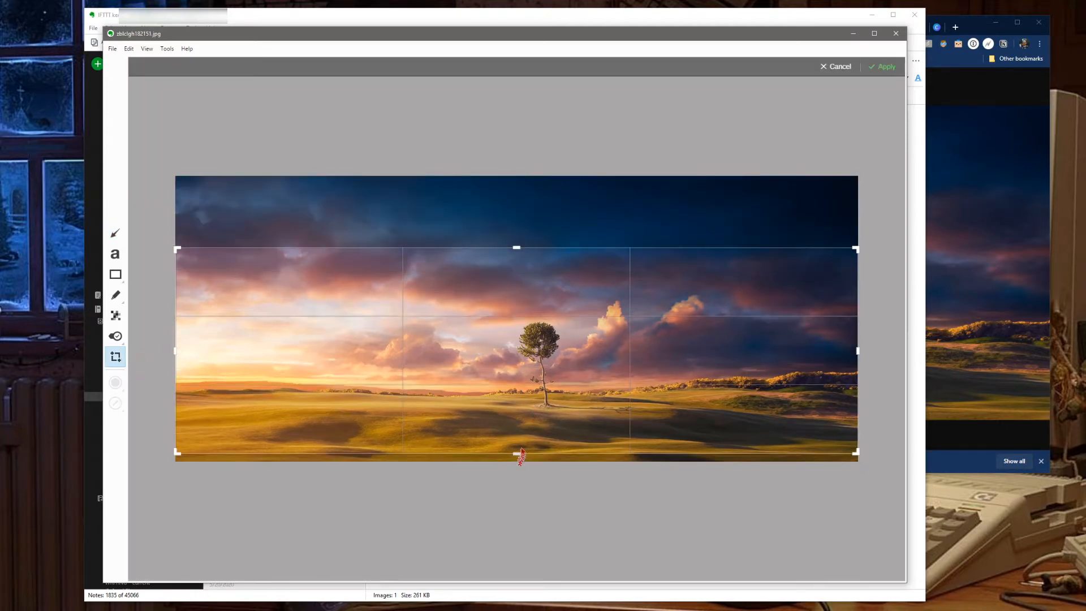
pyautogui.moveTo(517, 461); pyautogui.dragTo(516, 421)
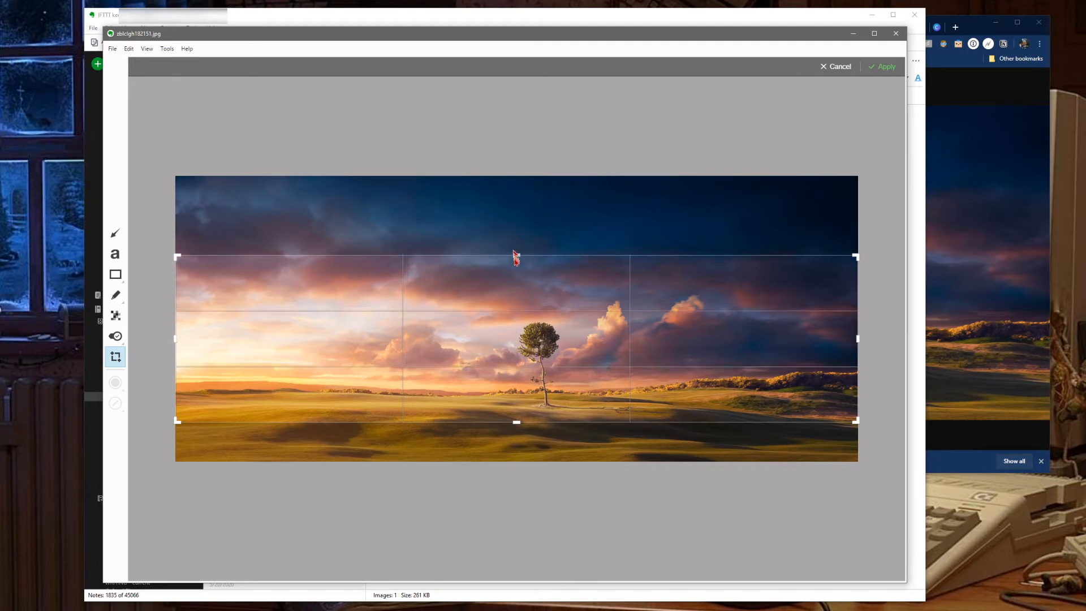
pyautogui.moveTo(517, 250); pyautogui.dragTo(517, 267)
pyautogui.moveTo(857, 345); pyautogui.dragTo(771, 356)
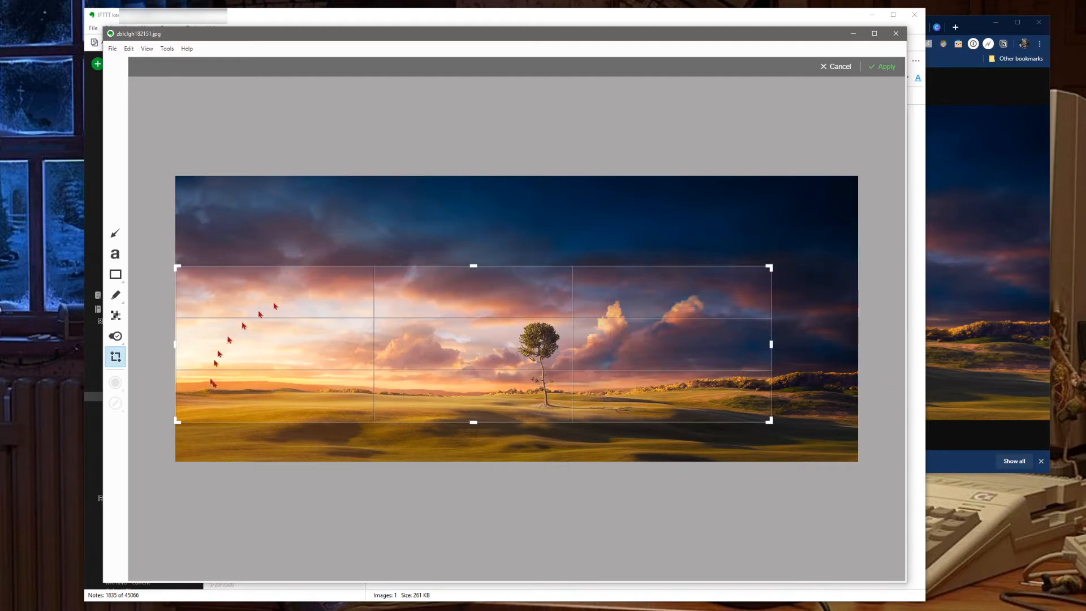
pyautogui.click(882, 66)
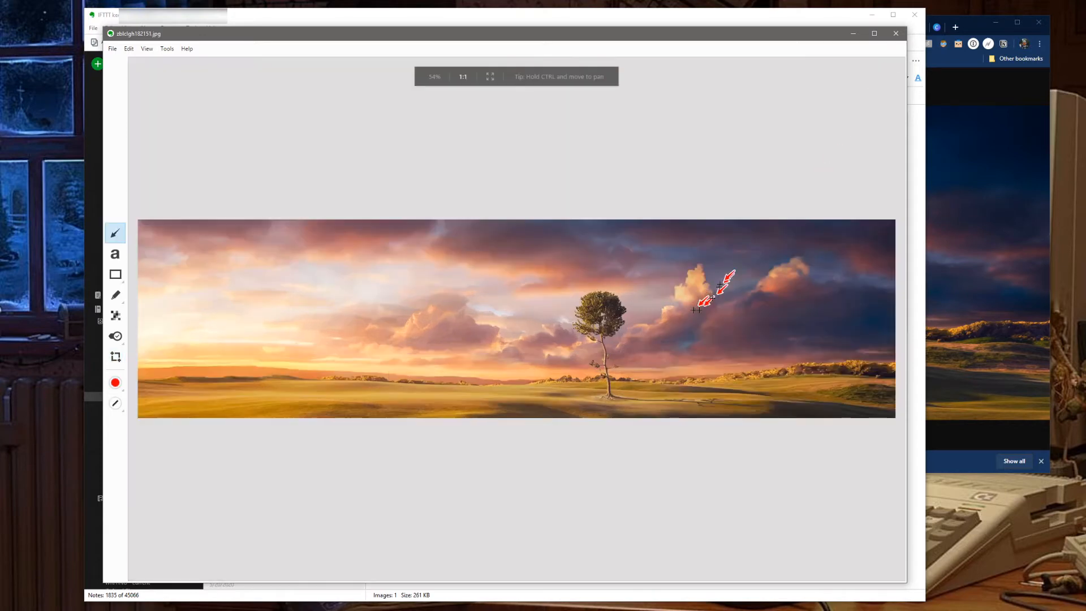
pyautogui.click(896, 34)
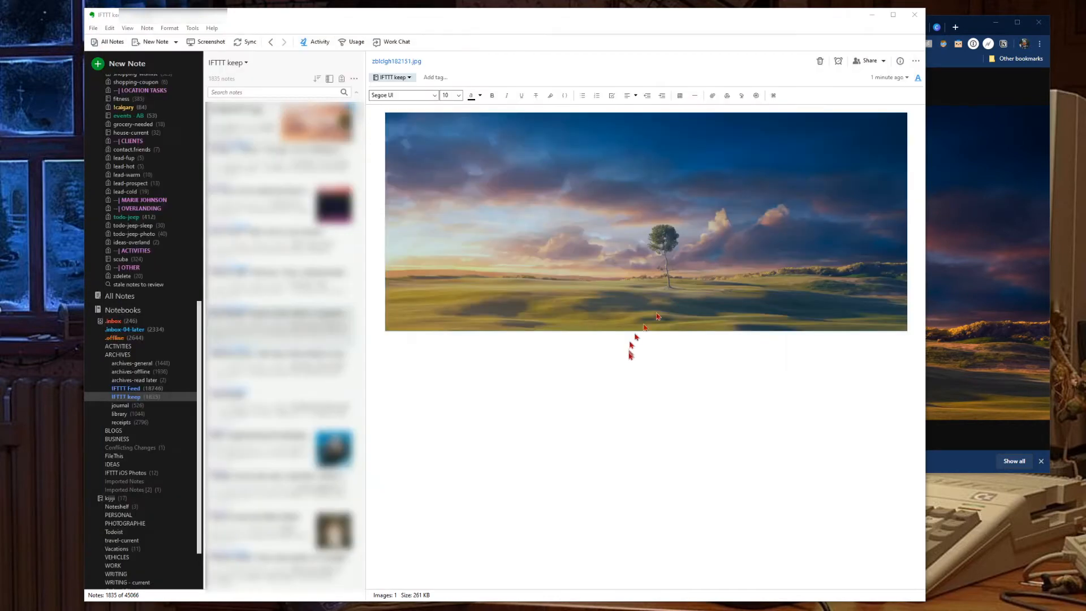
# - Write 'Storm Chasing Log Book' below the image and make it bold at size 16
pyautogui.click(526, 303)
pyautogui.write('Storm Chasing Log Book')
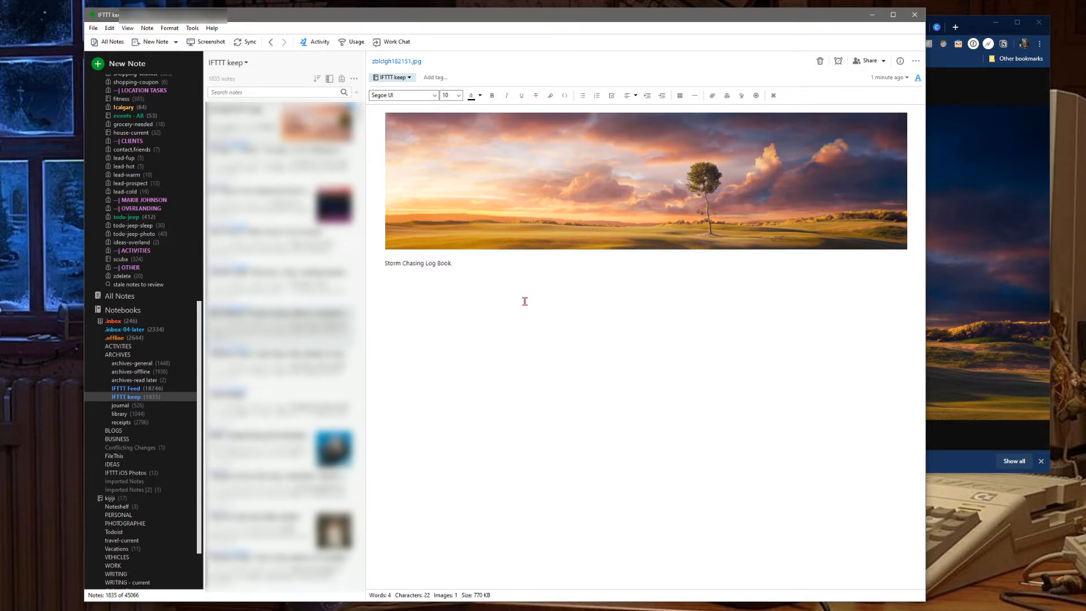
pyautogui.hotkey('shift', 'Home')
pyautogui.hotkey('ctrl', 'b')
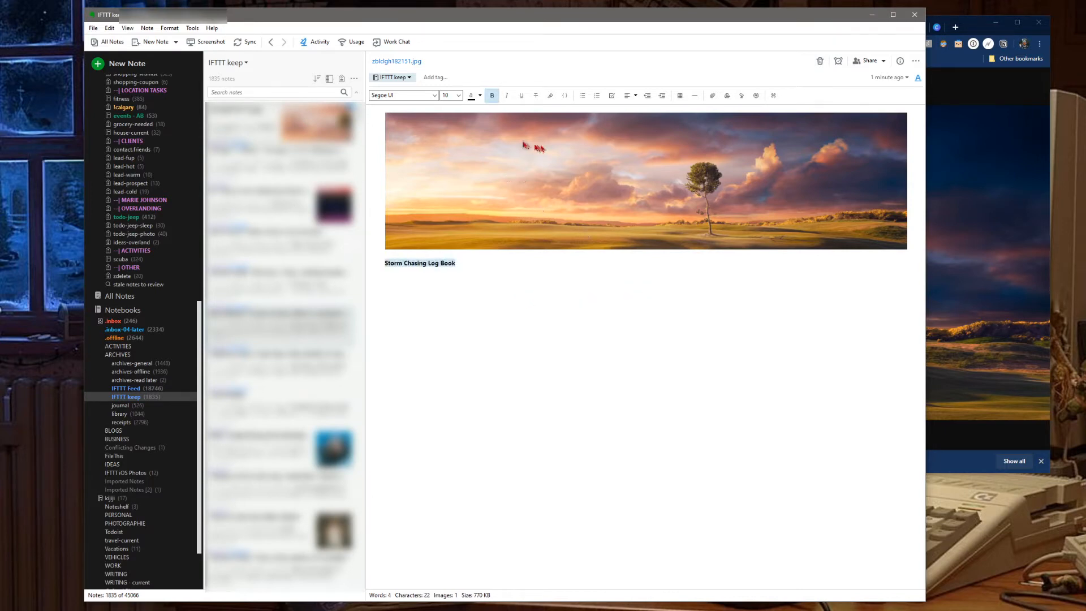
pyautogui.click(458, 96)
pyautogui.click(450, 149)
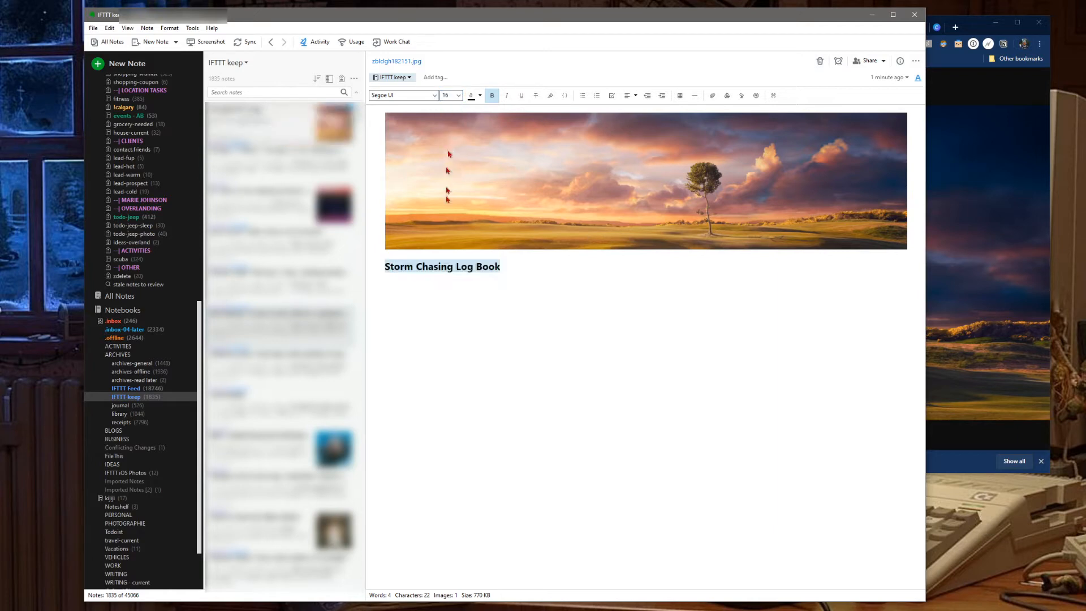
# - Add a horizontal rule under the heading, then search Emojipedia for 'weather' in a new Chrome tab
pyautogui.click(524, 273)
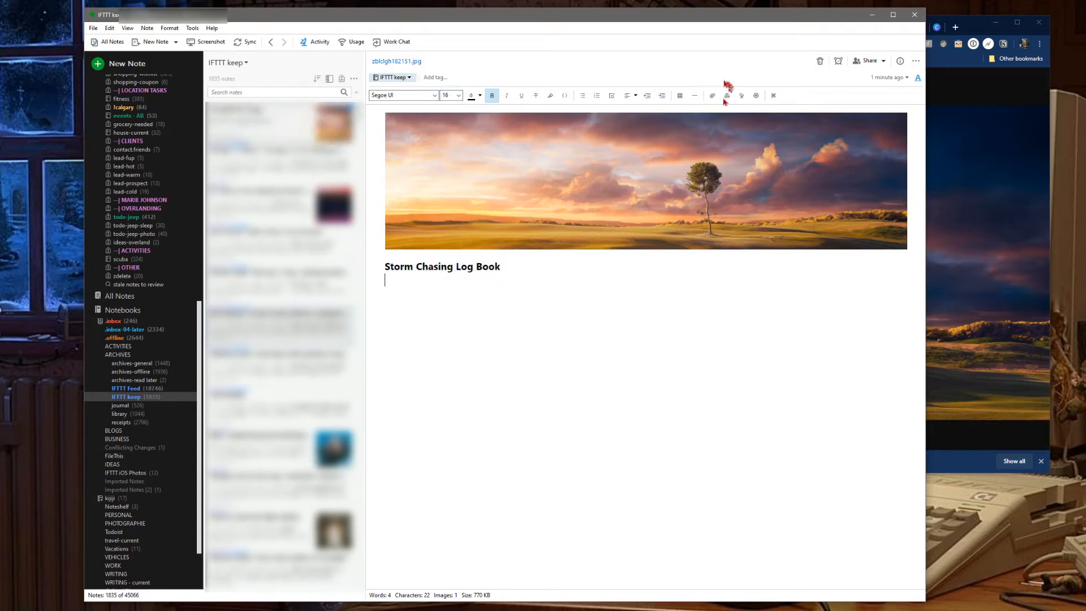
pyautogui.click(695, 95)
pyautogui.click(938, 83)
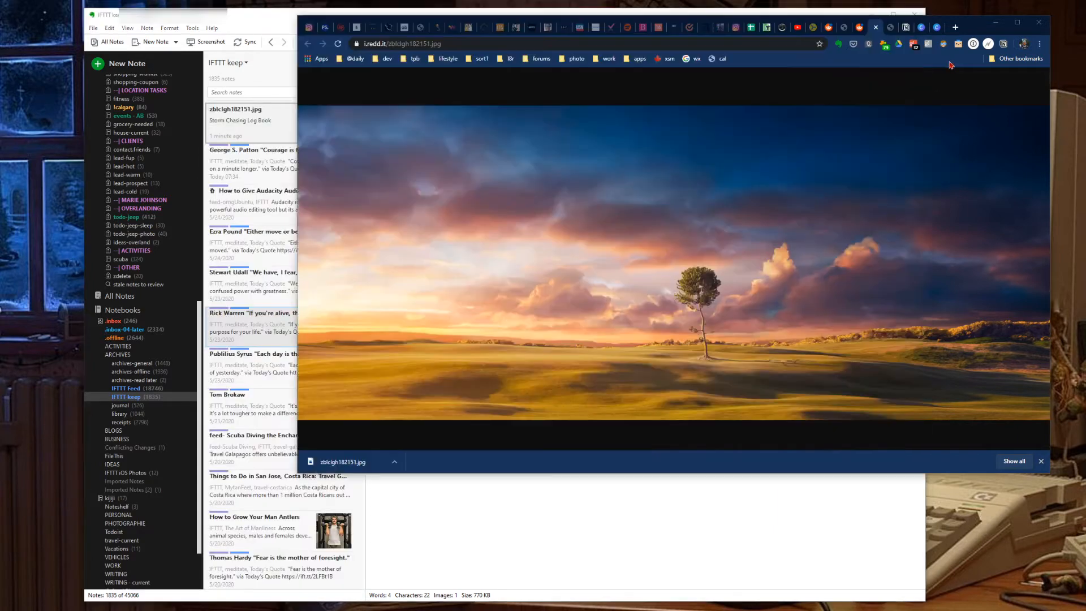
pyautogui.click(956, 28)
pyautogui.write('emojipedia.org')
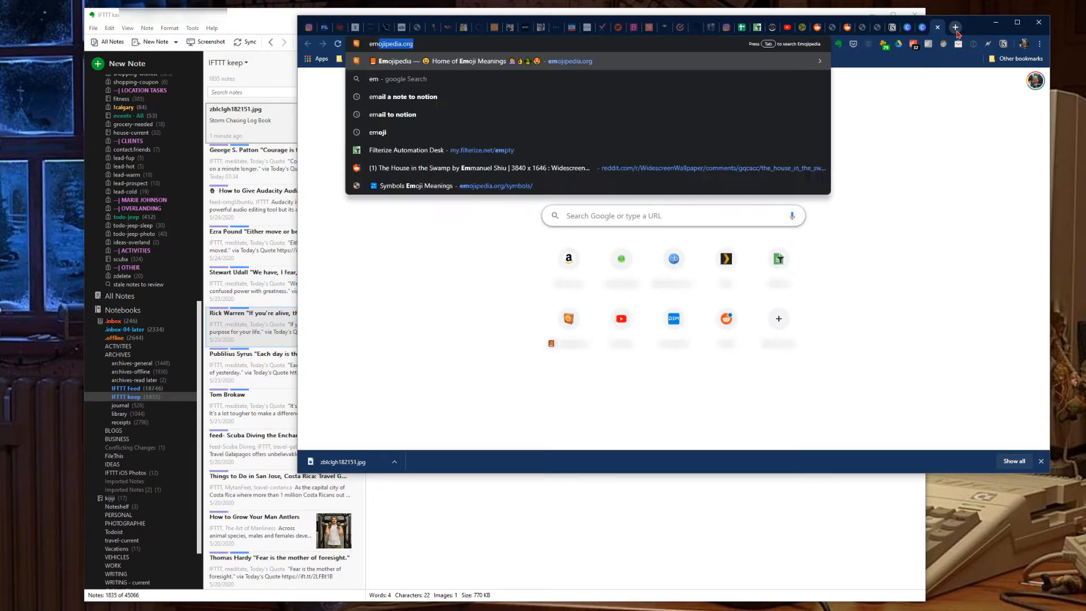
pyautogui.press('Return')
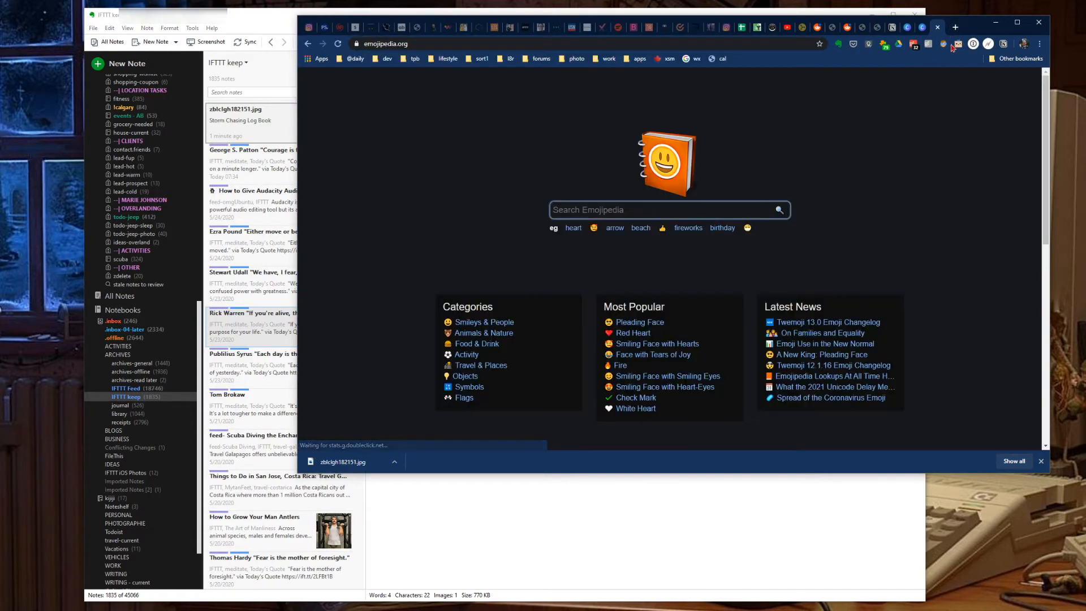
pyautogui.write('weather')
pyautogui.press('Return')
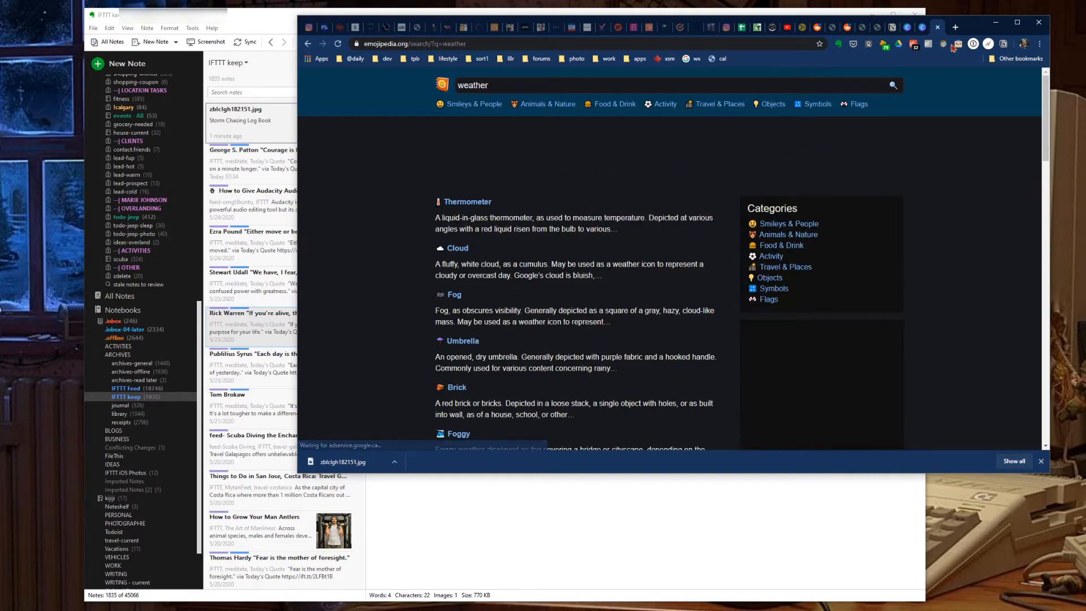
pyautogui.scroll(-5, 611, 285)
pyautogui.scroll(-3, 612, 286)
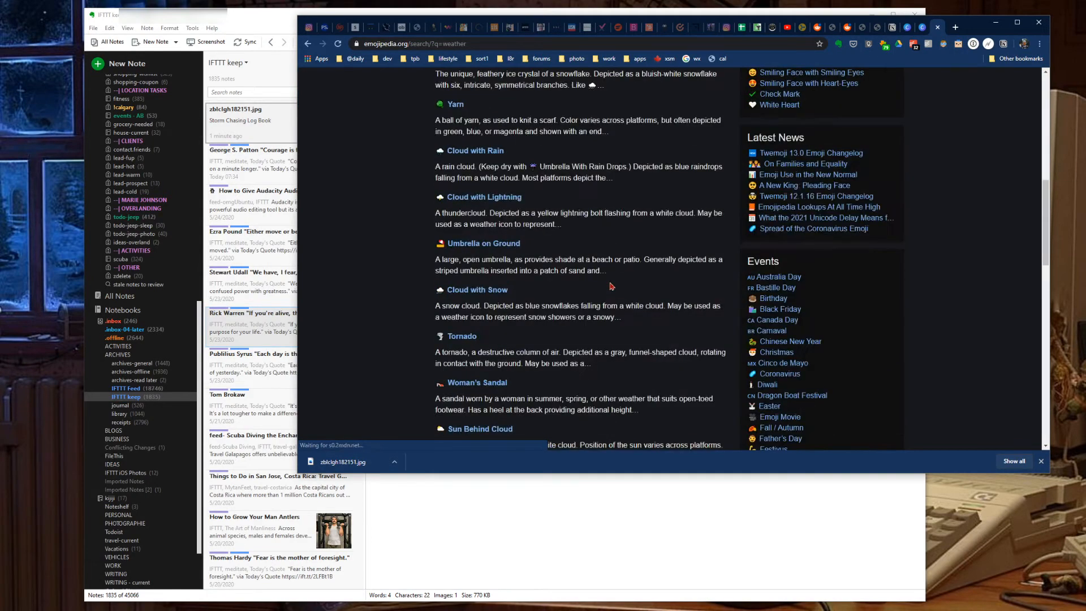
pyautogui.scroll(-3, 610, 287)
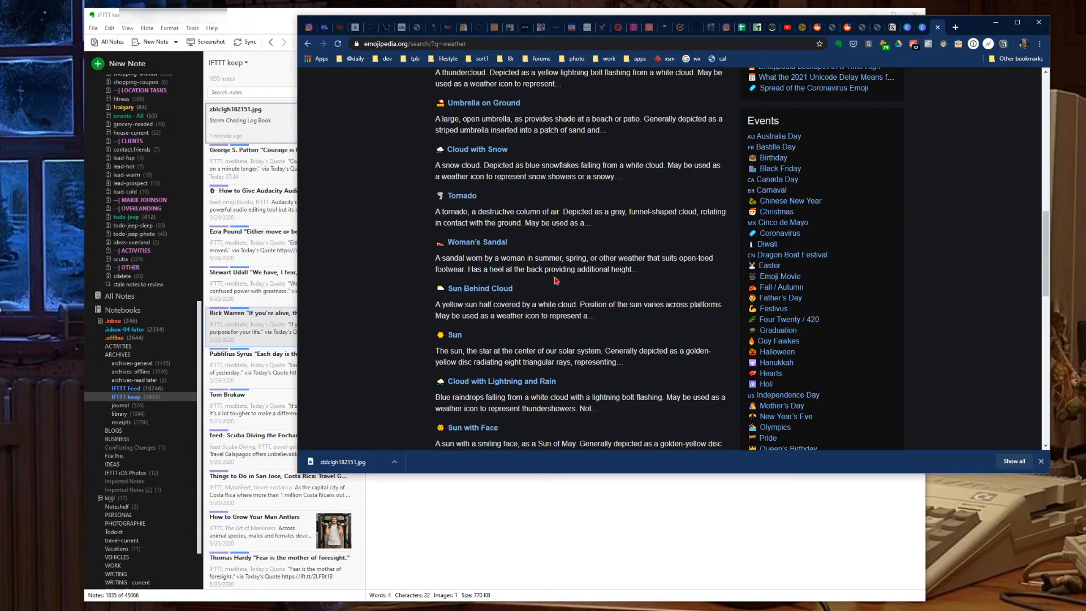
# - Copy the Cloud with Lightning and Rain emoji and return to the Storm Chasing Log Book note
pyautogui.click(533, 382)
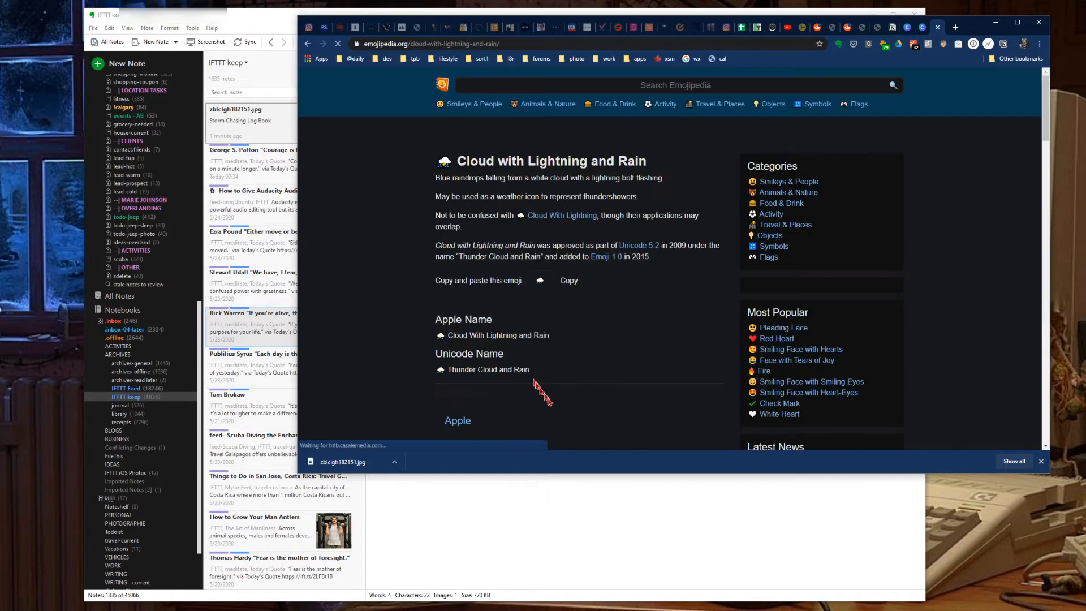
pyautogui.click(1041, 462)
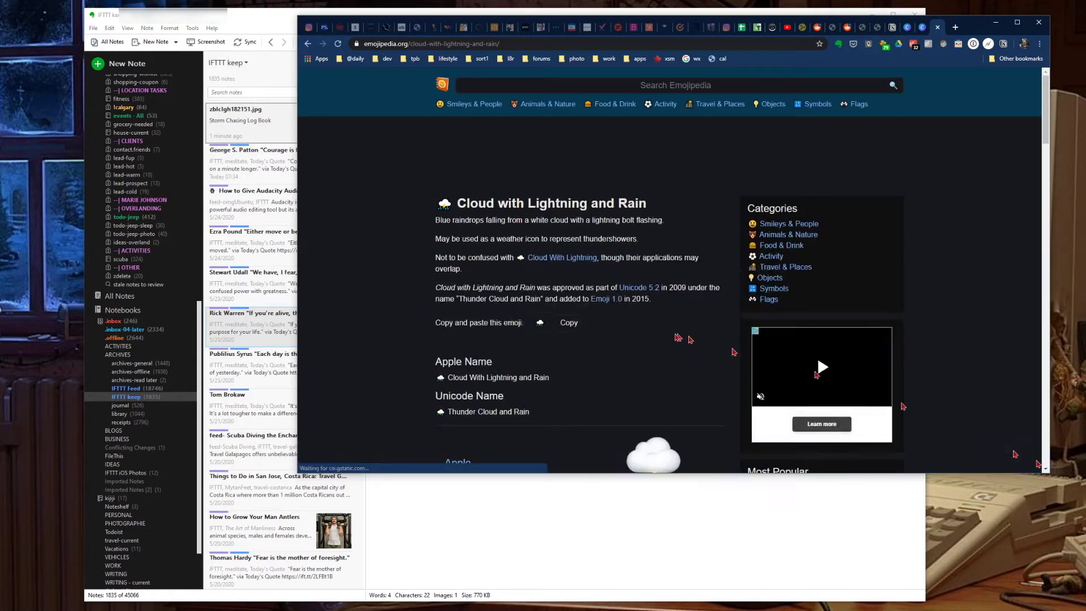
pyautogui.click(569, 323)
pyautogui.click(543, 548)
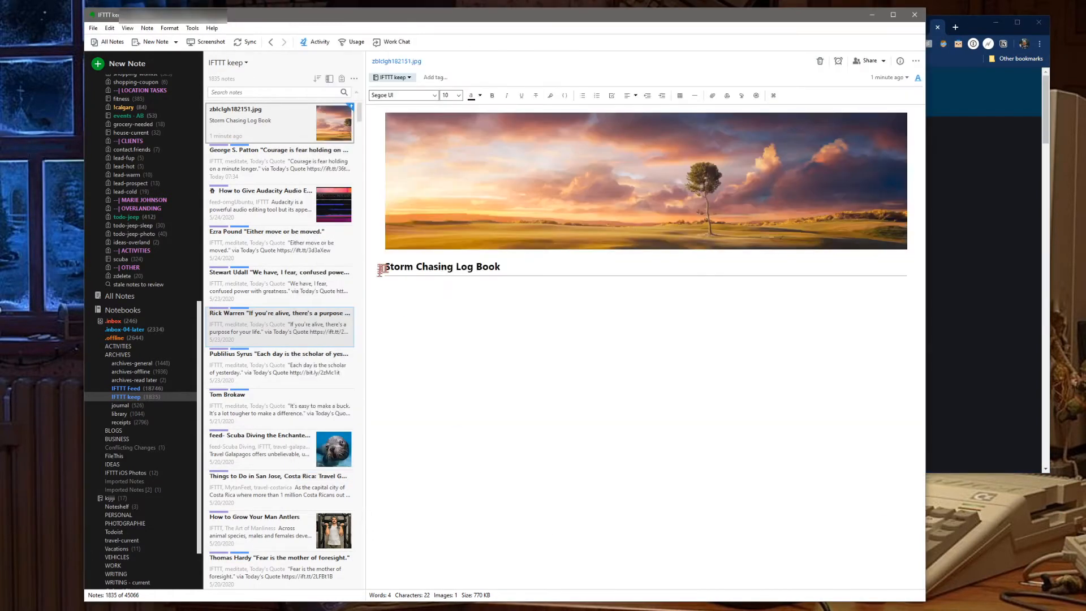
# - Paste the storm-cloud emoji before the heading at size 36, then bring the browser back
pyautogui.click(384, 267)
pyautogui.hotkey('ctrl', 'v')
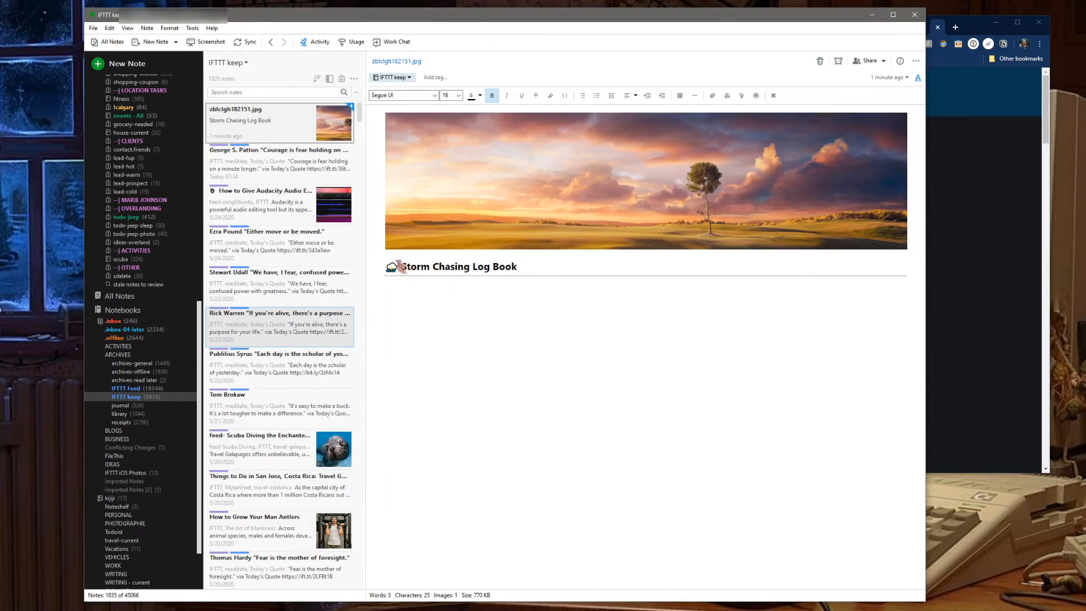
pyautogui.click(458, 96)
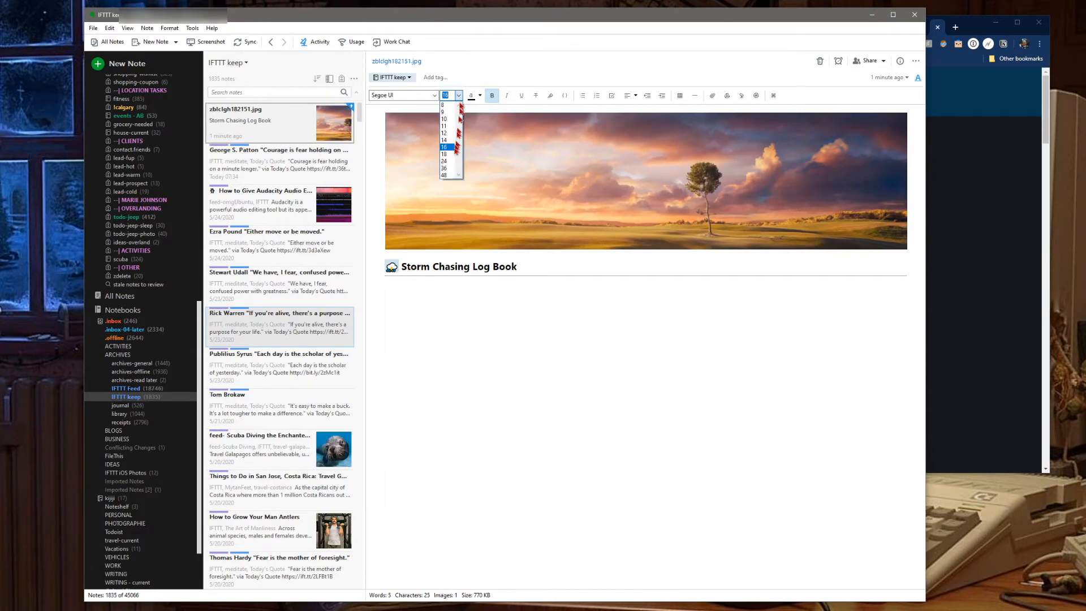
pyautogui.click(452, 169)
pyautogui.click(453, 302)
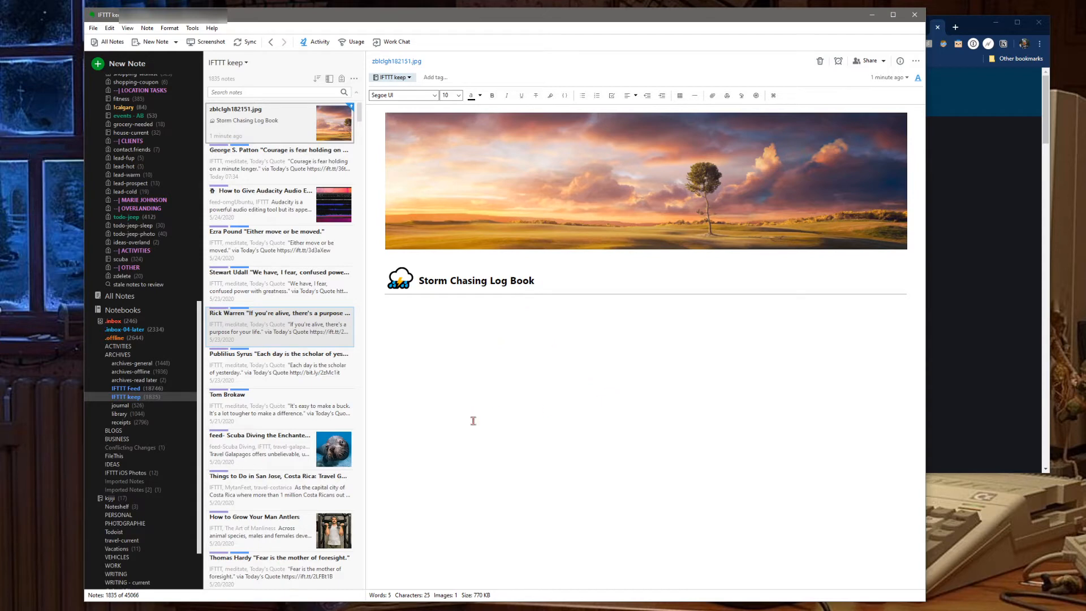
pyautogui.click(1026, 378)
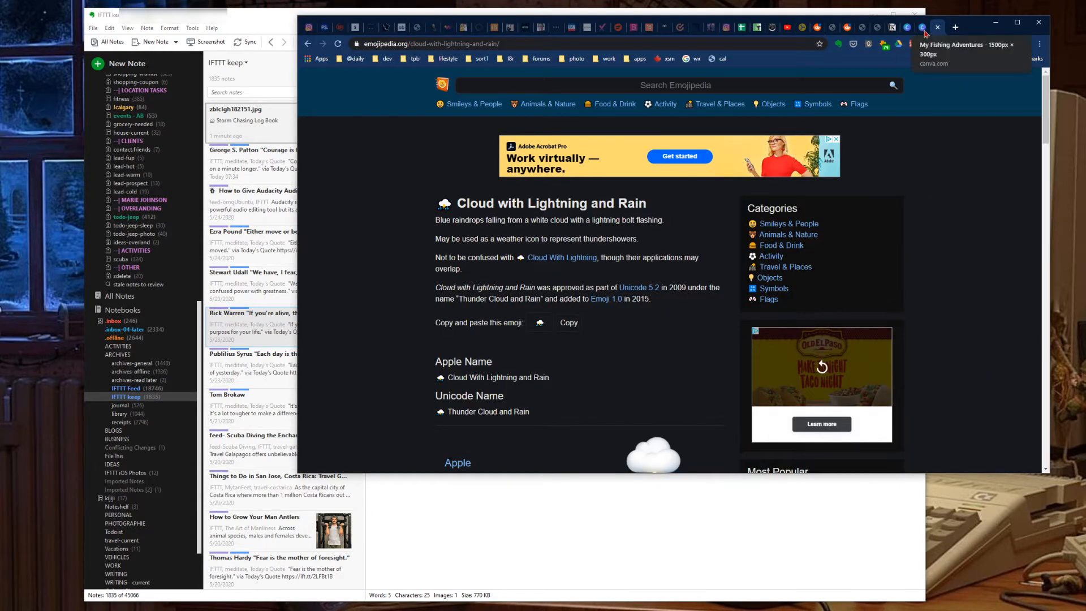
pyautogui.click(924, 30)
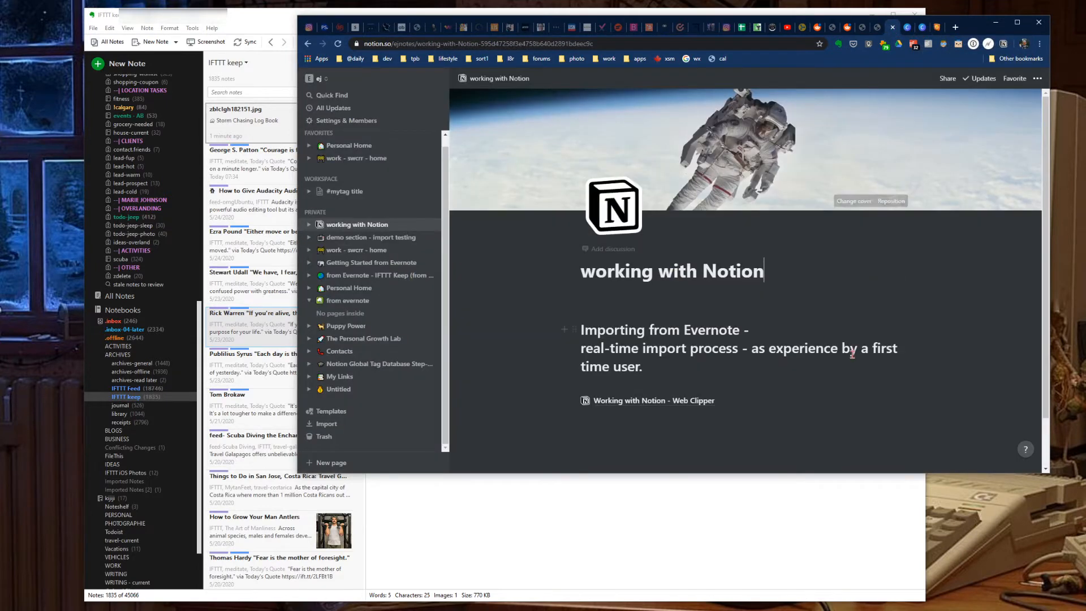
pyautogui.click(997, 23)
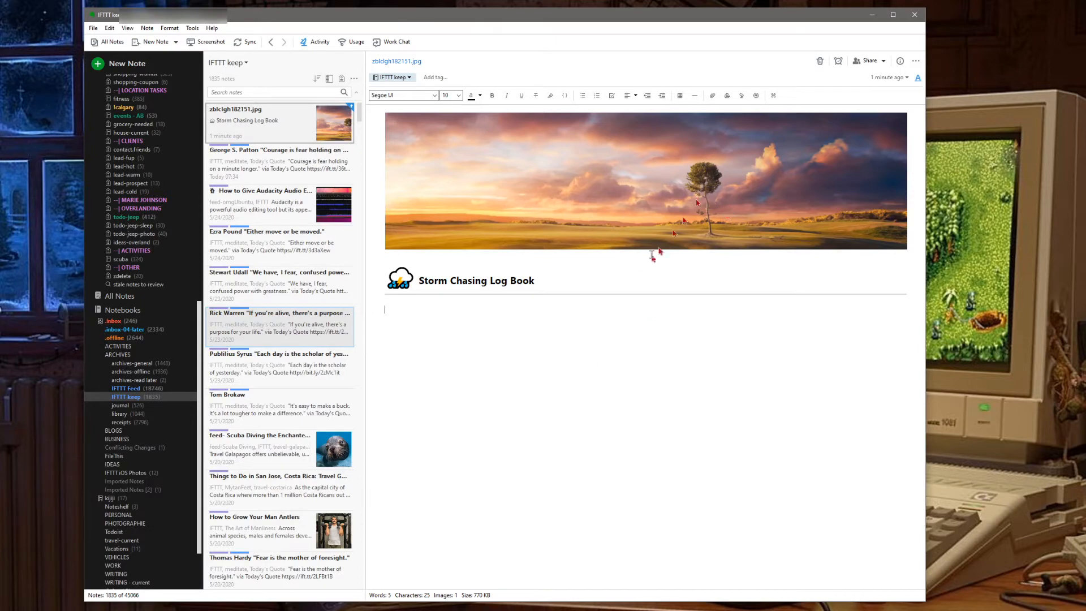
pyautogui.moveTo(535, 281); pyautogui.dragTo(486, 282)
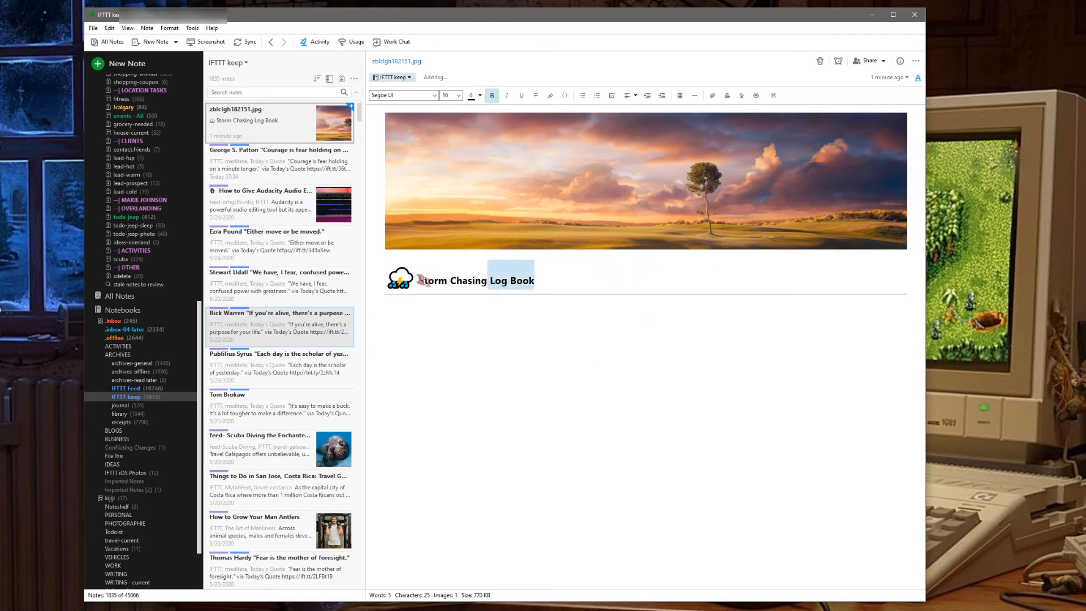
pyautogui.click(401, 278)
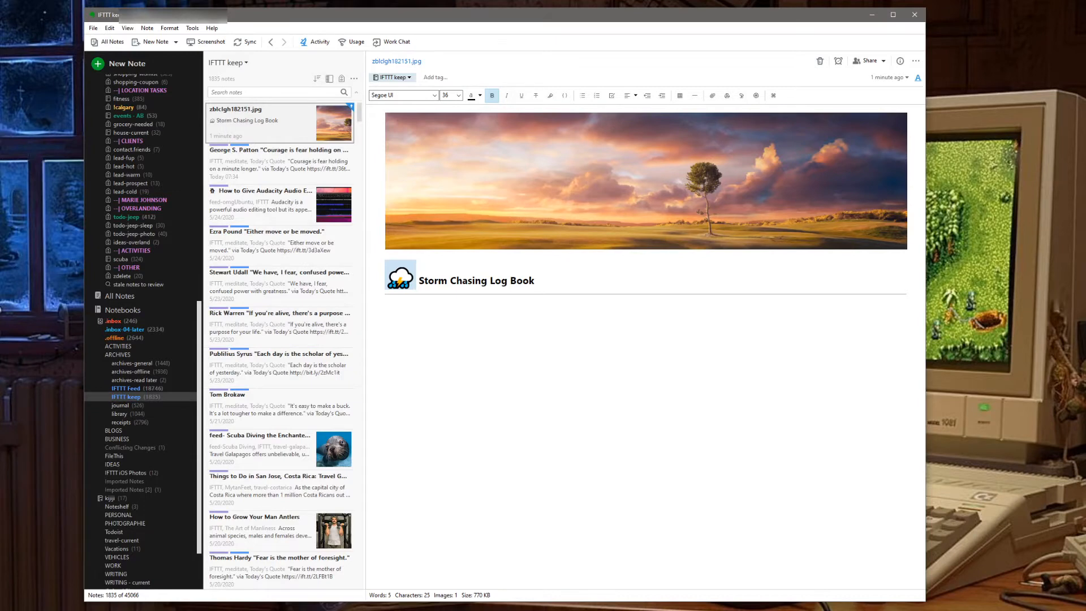
pyautogui.hotkey('alt', 'Tab')
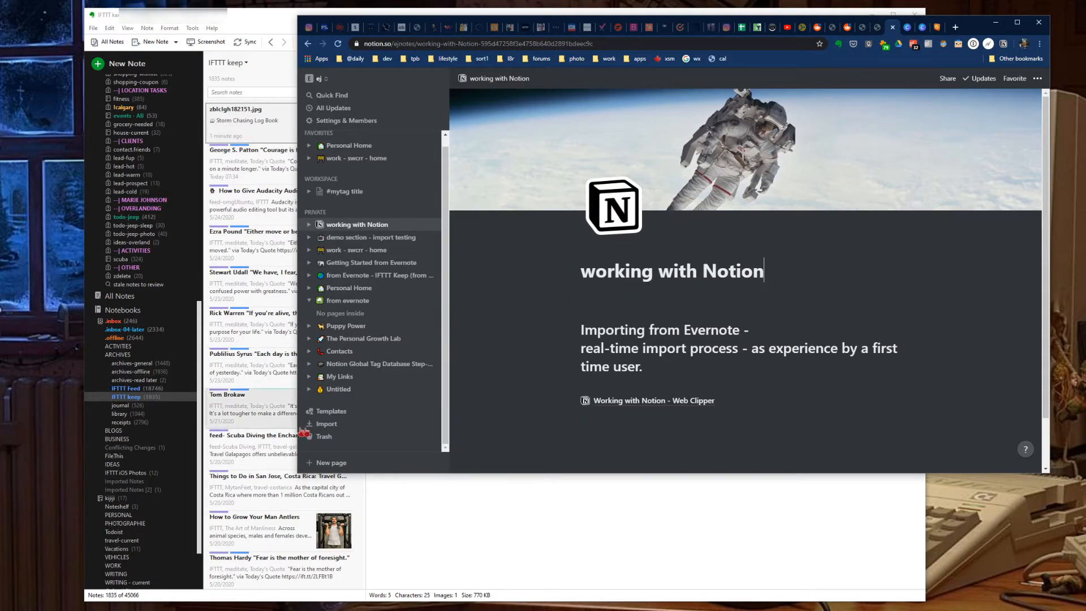
pyautogui.click(255, 435)
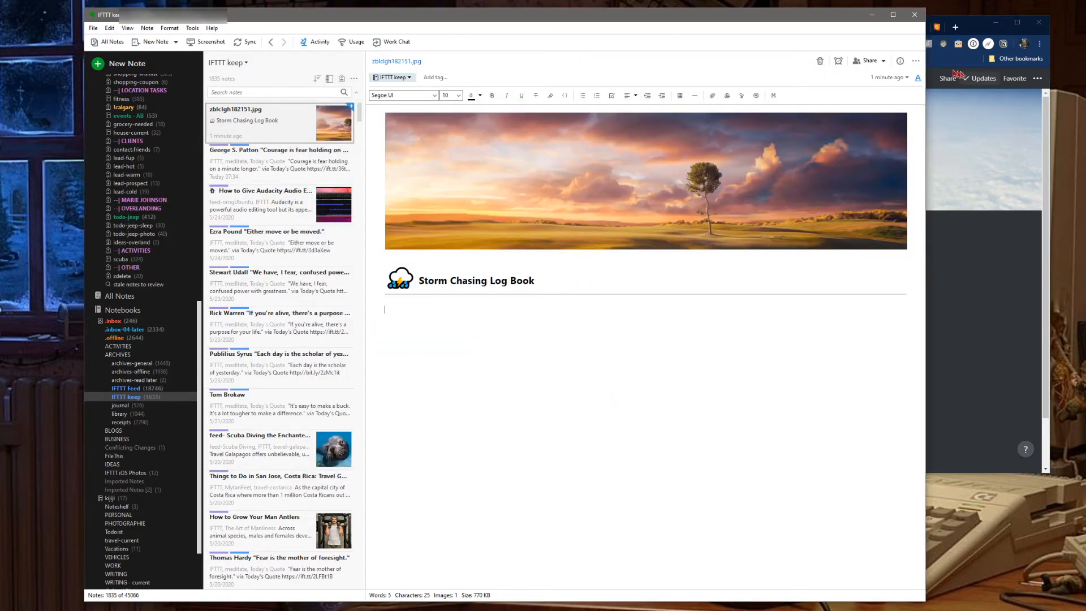
pyautogui.click(976, 78)
# - Close the Reddit post, browse the r/WidescreenWallpaper feed and return to Evernote
pyautogui.click(849, 29)
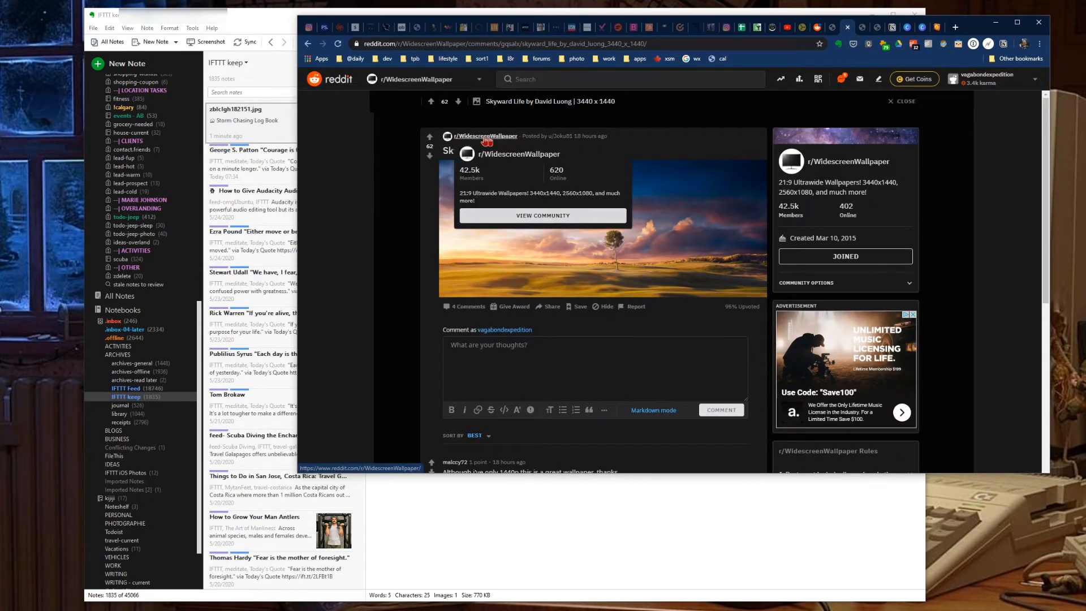
pyautogui.click(486, 136)
pyautogui.scroll(-5, 594, 297)
pyautogui.scroll(-5, 679, 305)
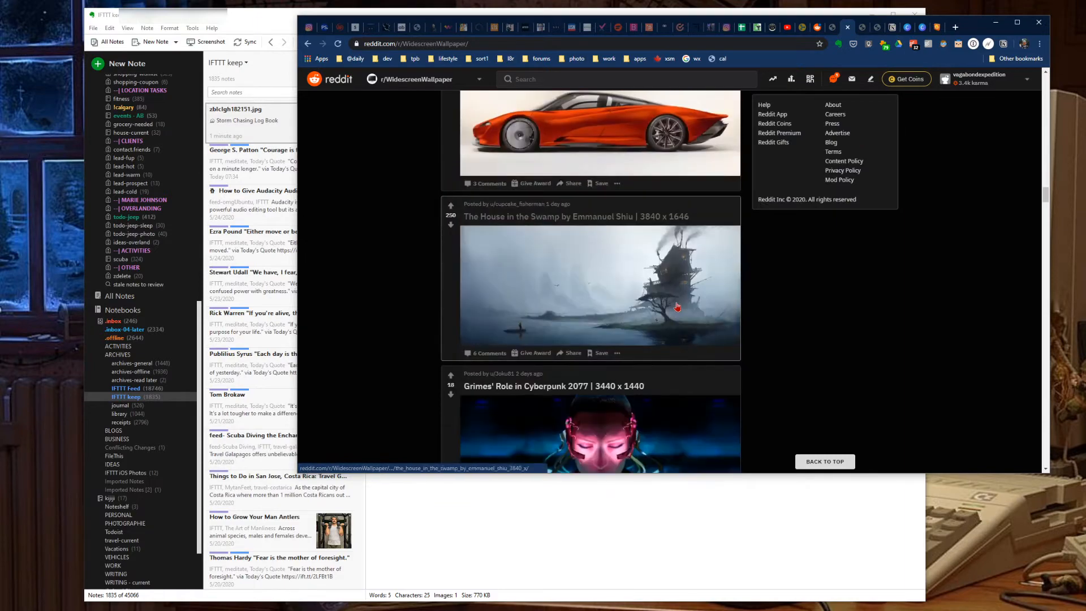
pyautogui.scroll(-5, 677, 307)
pyautogui.scroll(-5, 677, 307)
pyautogui.scroll(-5, 677, 308)
pyautogui.scroll(-5, 678, 308)
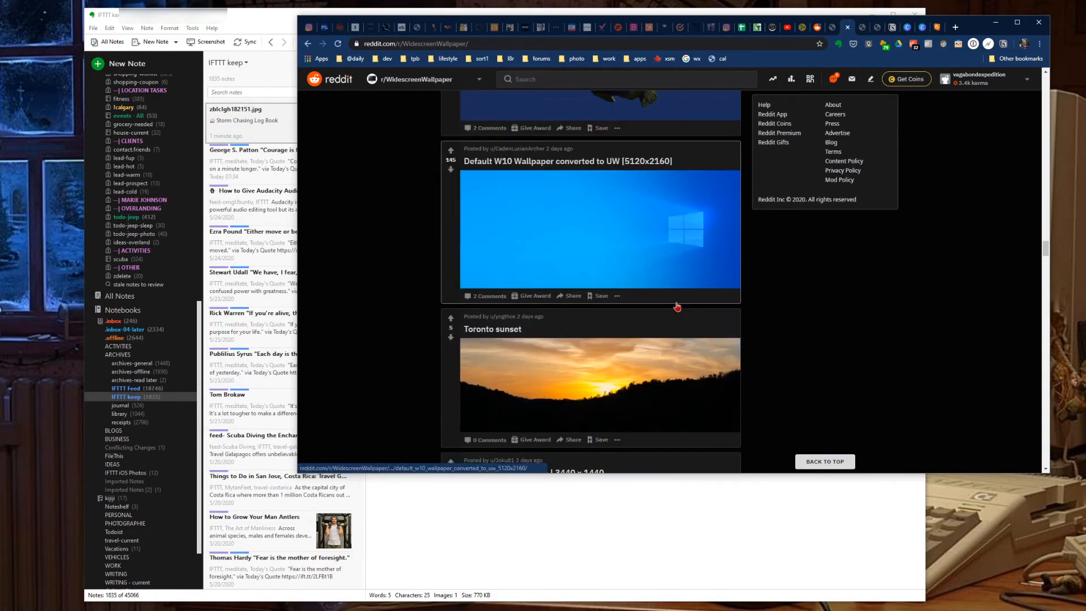
pyautogui.scroll(-5, 678, 308)
pyautogui.scroll(-5, 677, 308)
pyautogui.scroll(-5, 677, 307)
pyautogui.scroll(-5, 677, 308)
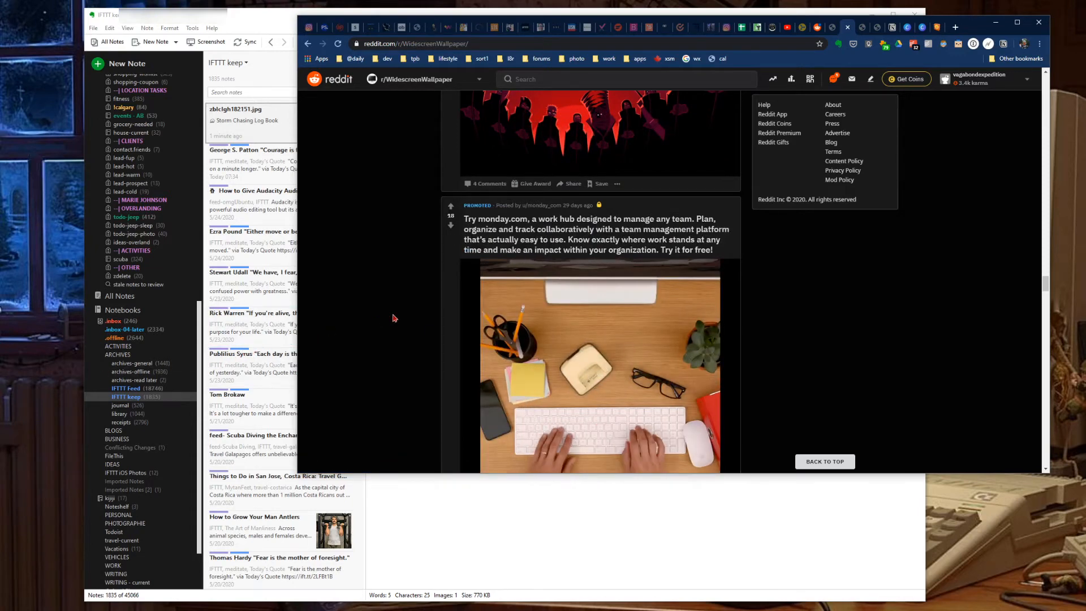
pyautogui.click(516, 534)
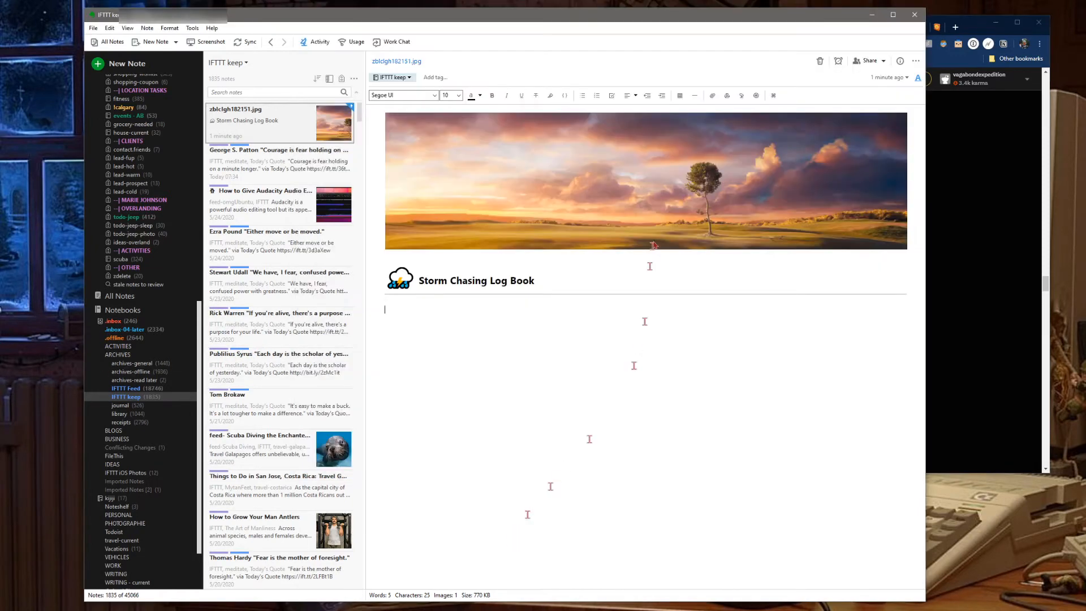
# - Dismiss the banner image's context menu and show All Notes (45,079) instead of the IFTTT keep notebook
pyautogui.rightClick(649, 203)
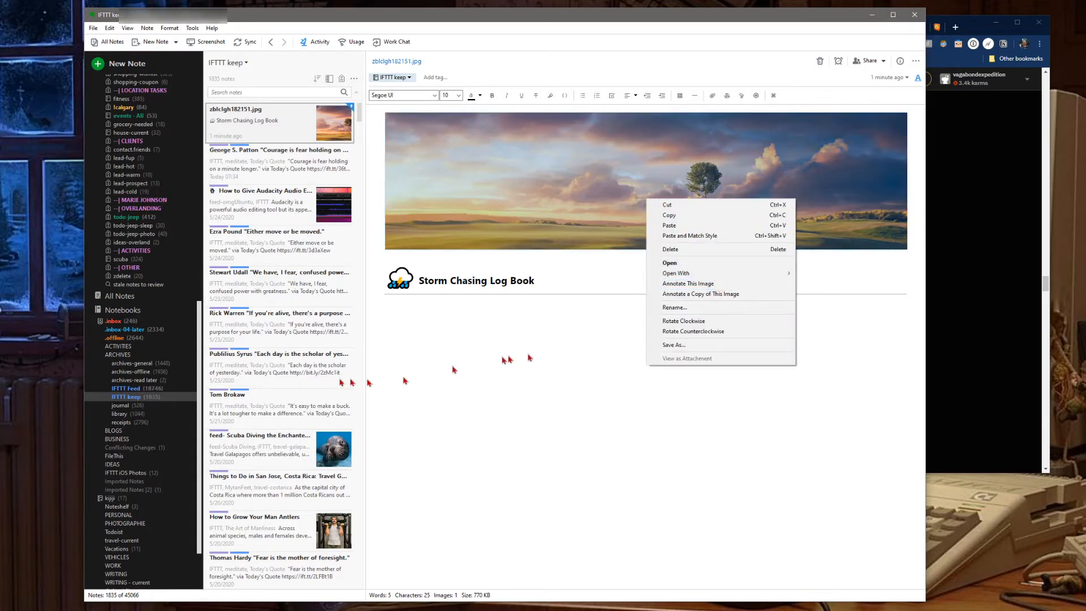
pyautogui.click(508, 360)
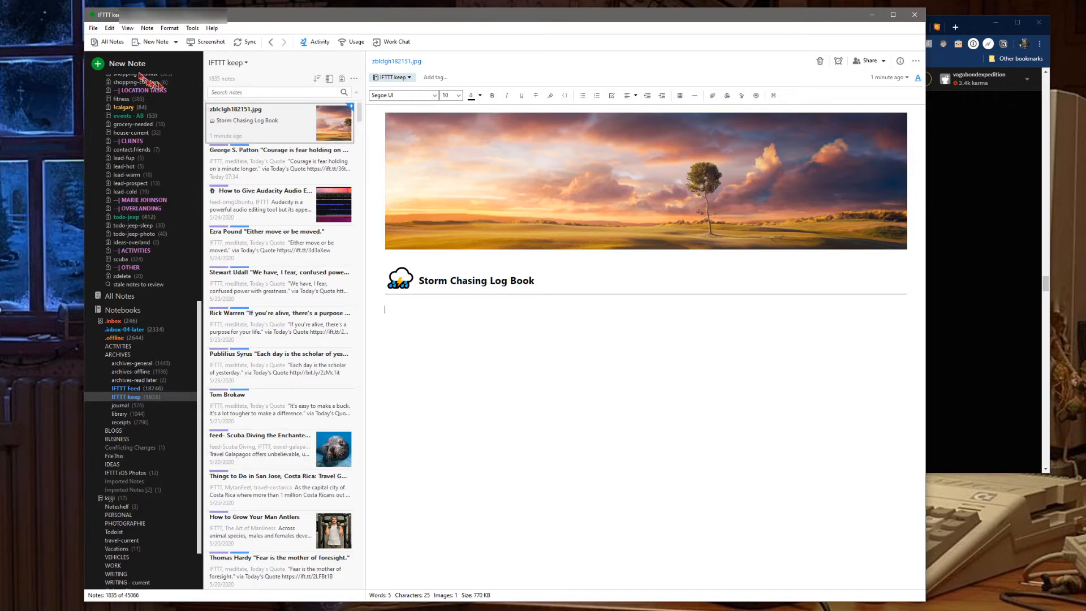
pyautogui.click(112, 42)
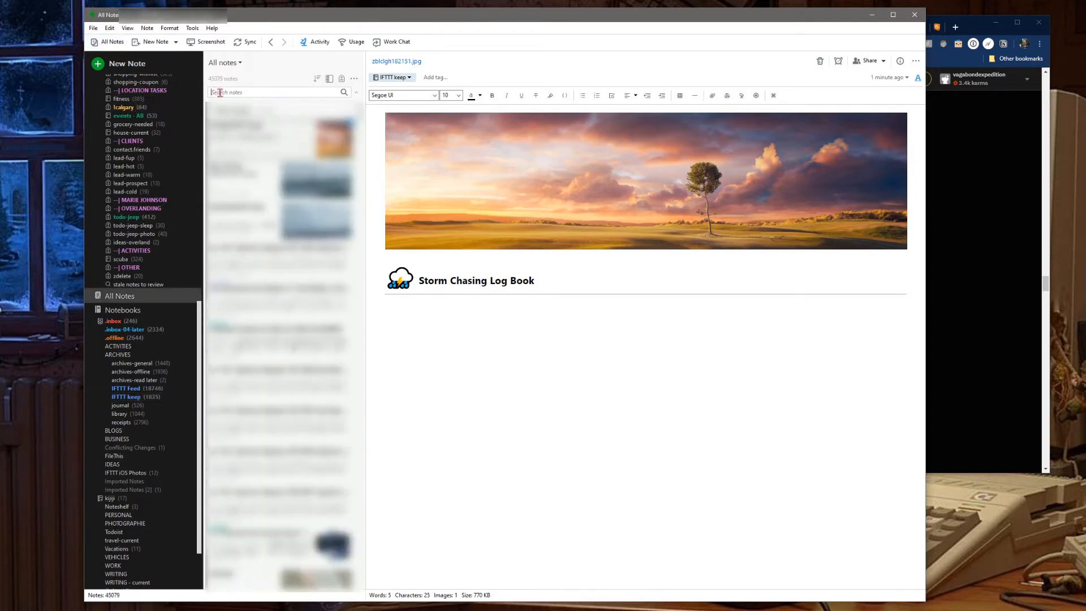
pyautogui.click(280, 92)
pyautogui.write('tpost loc')
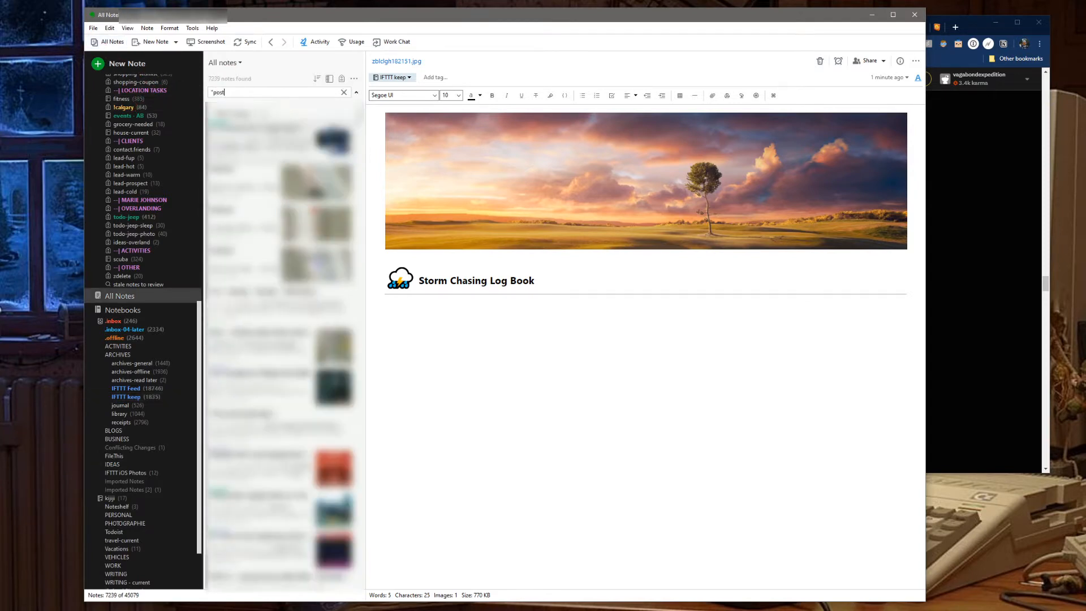
pyautogui.write('kdown"')
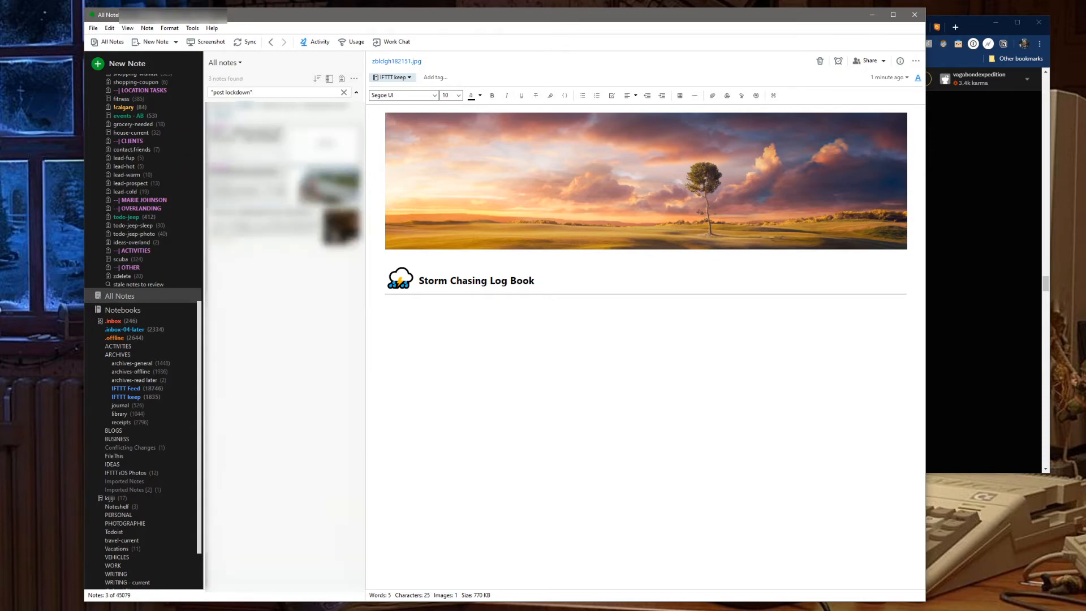
pyautogui.scroll(3, 138, 166)
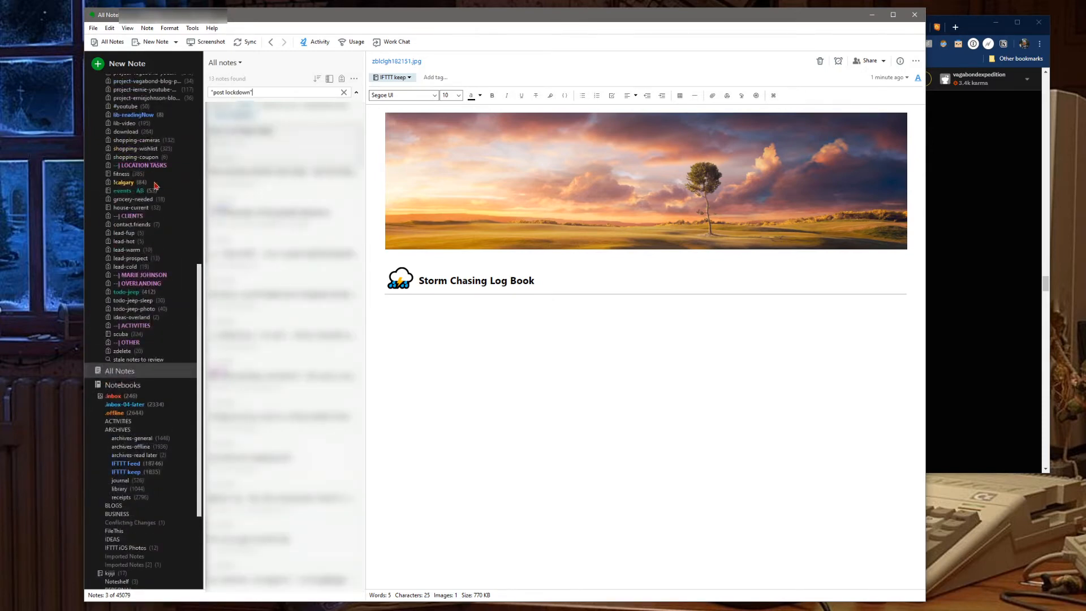
pyautogui.scroll(3, 160, 189)
# - Open the Post Lock Down Tasks note from the search results
pyautogui.click(280, 129)
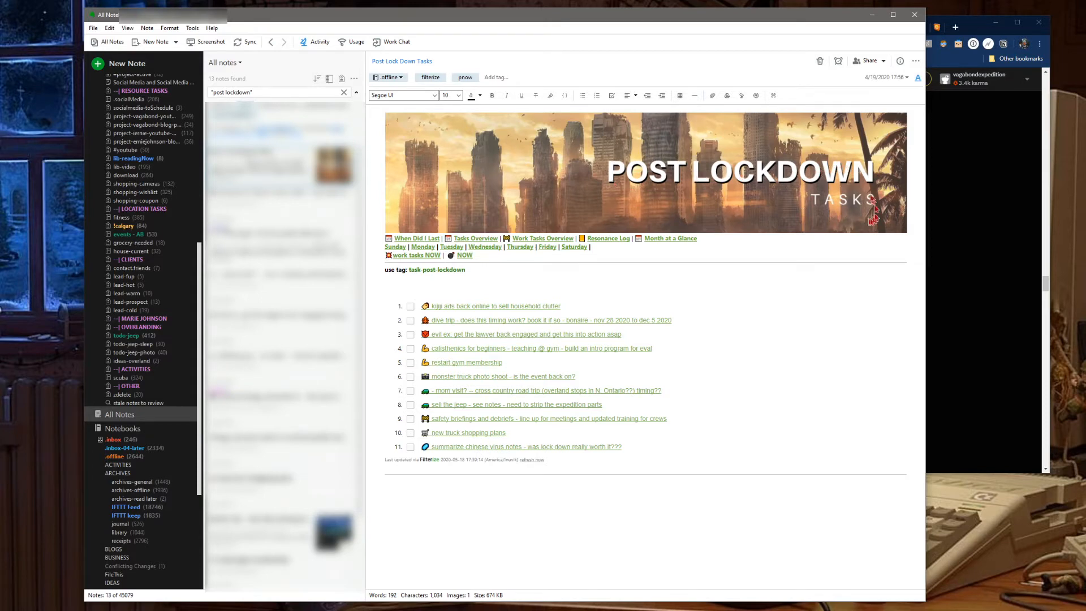
# - View the Falco Sparverius kestrel photo from the Reddit feed at full size
pyautogui.click(968, 247)
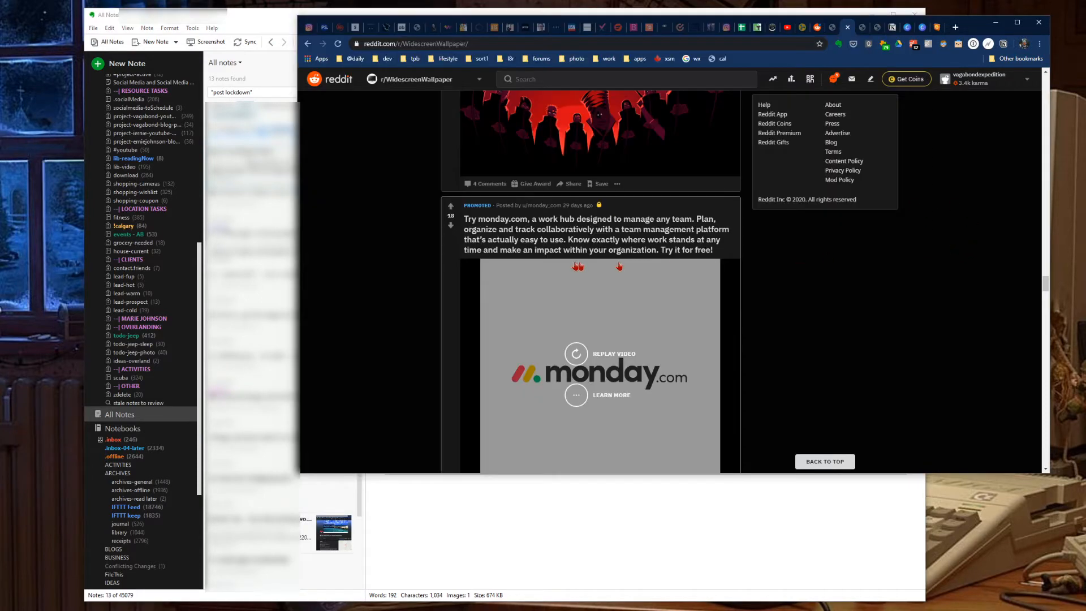
pyautogui.scroll(5, 595, 255)
pyautogui.scroll(5, 594, 255)
pyautogui.scroll(5, 594, 255)
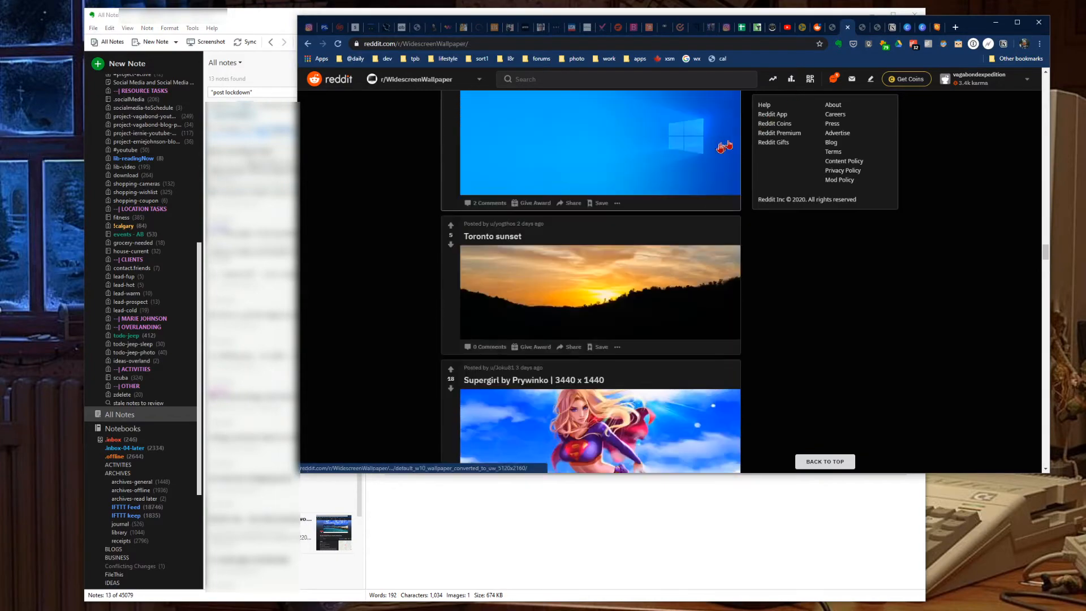
pyautogui.scroll(3, 671, 229)
pyautogui.scroll(5, 671, 232)
pyautogui.scroll(5, 663, 255)
pyautogui.scroll(5, 653, 280)
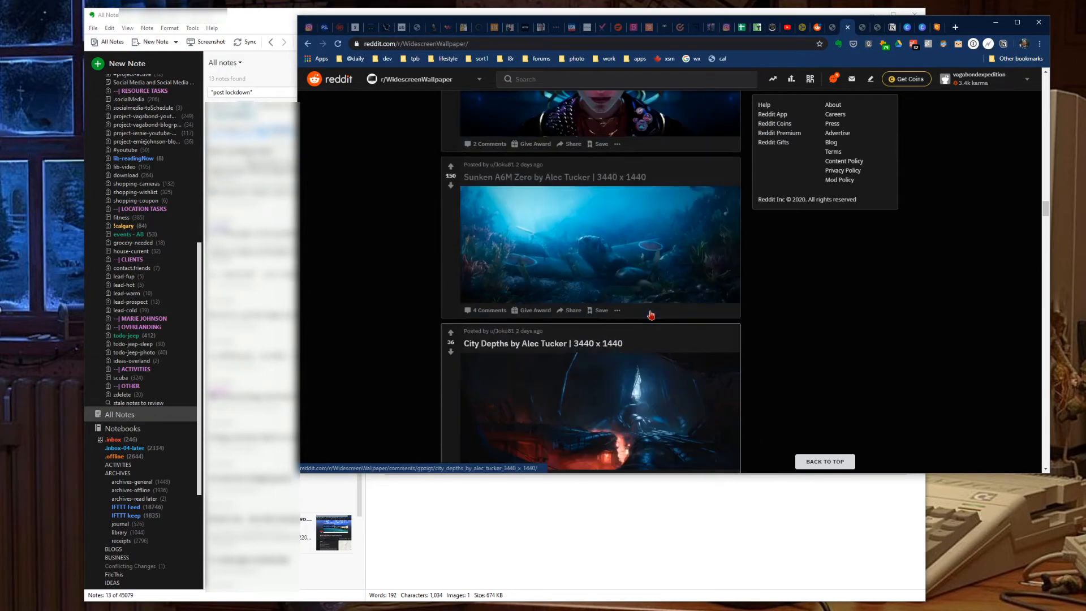
pyautogui.scroll(4, 650, 316)
pyautogui.scroll(5, 650, 315)
pyautogui.scroll(2, 650, 317)
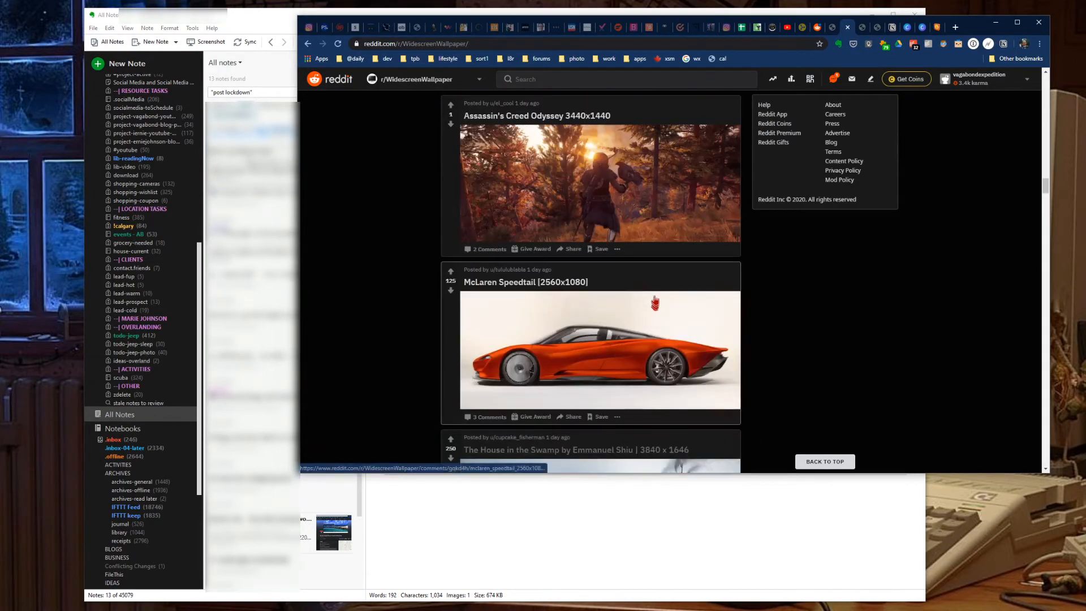
pyautogui.scroll(-5, 655, 303)
pyautogui.scroll(-5, 655, 303)
pyautogui.scroll(-5, 654, 304)
pyautogui.scroll(-5, 655, 304)
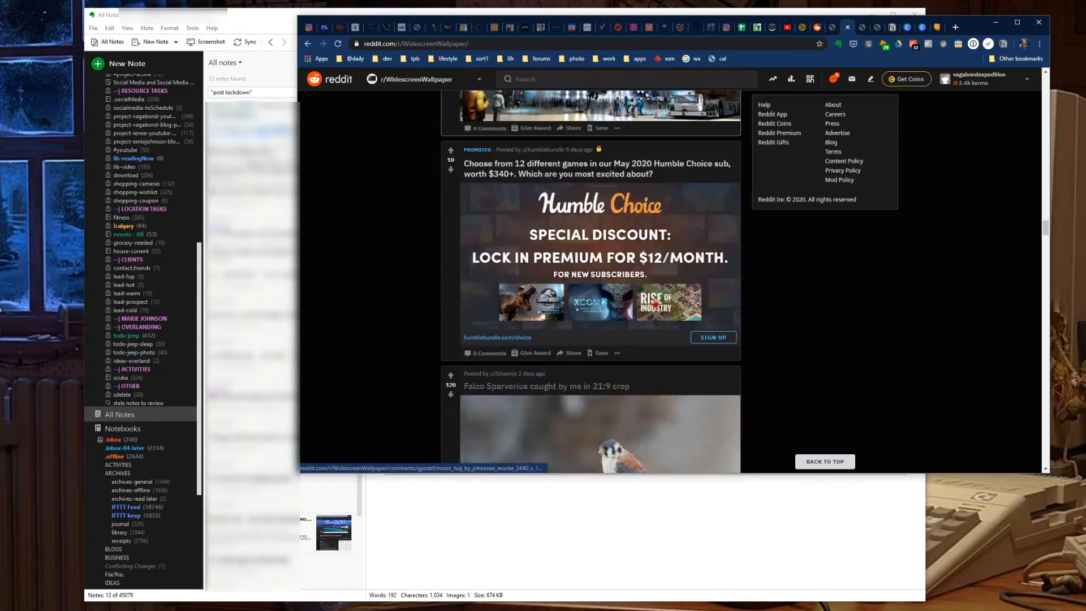
pyautogui.scroll(-3, 654, 303)
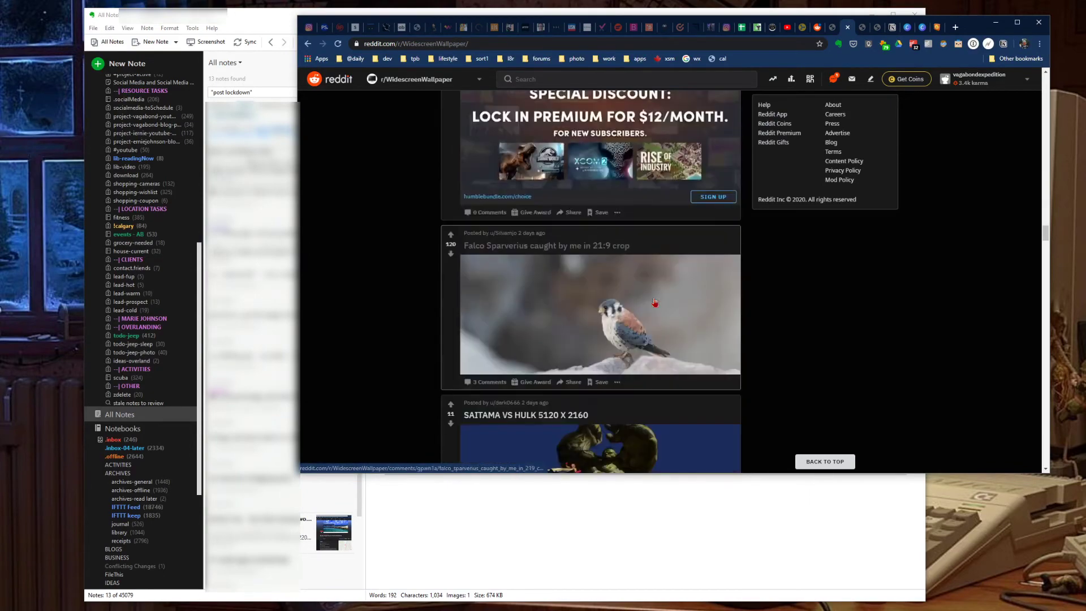
pyautogui.click(620, 323)
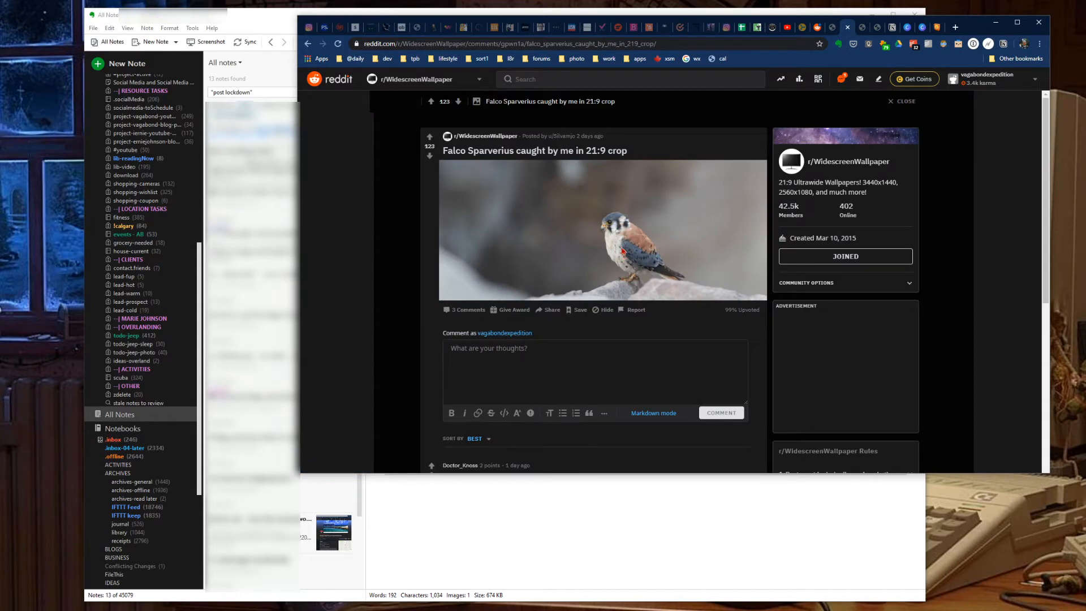
pyautogui.click(621, 252)
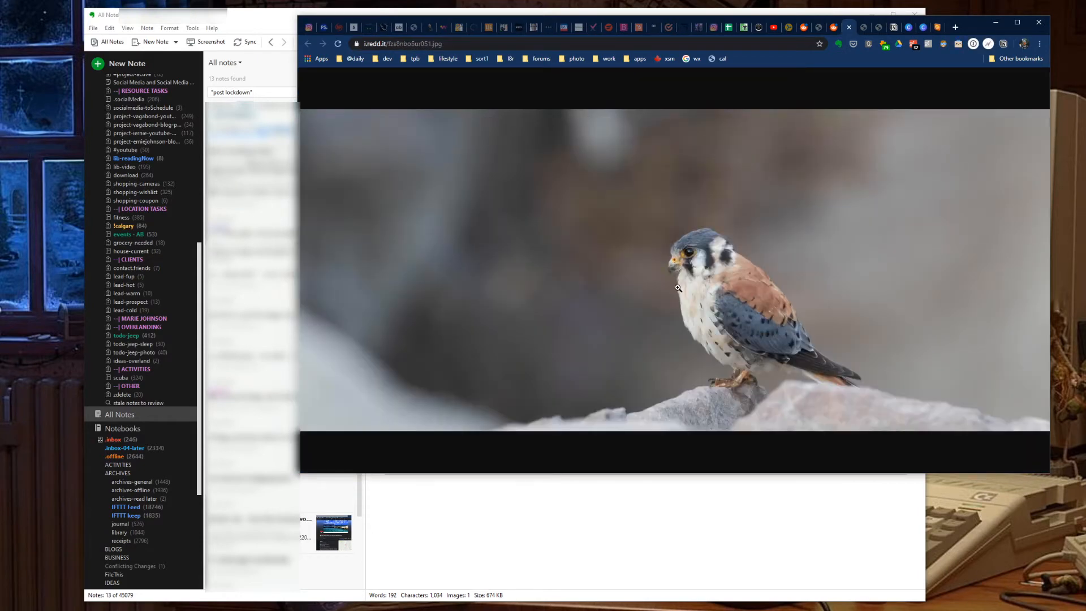
# - Save the kestrel photo to the Desktop via Save image as
pyautogui.rightClick(677, 263)
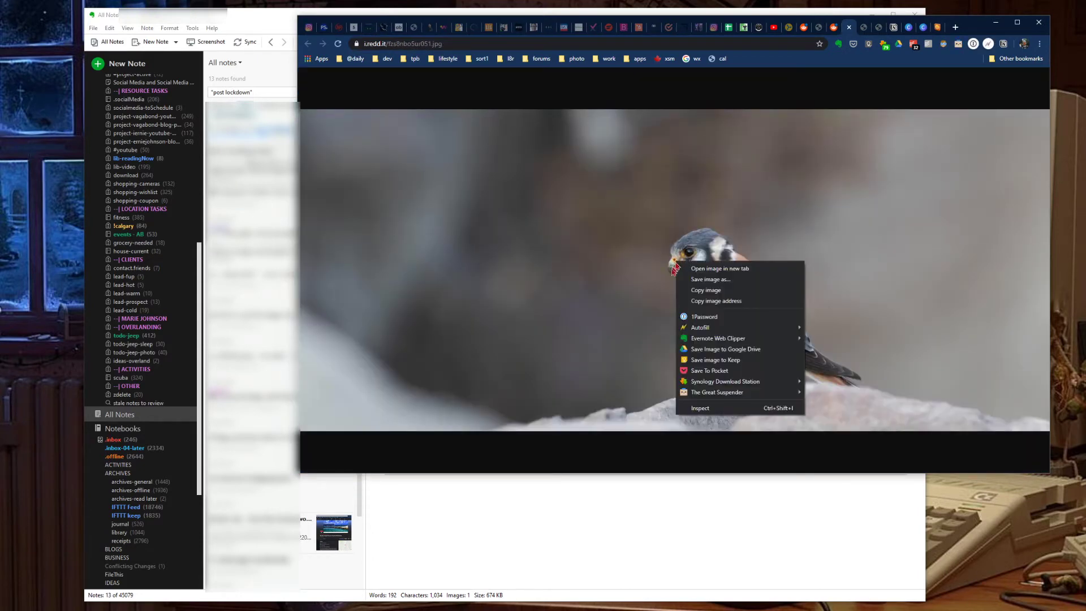
pyautogui.click(730, 281)
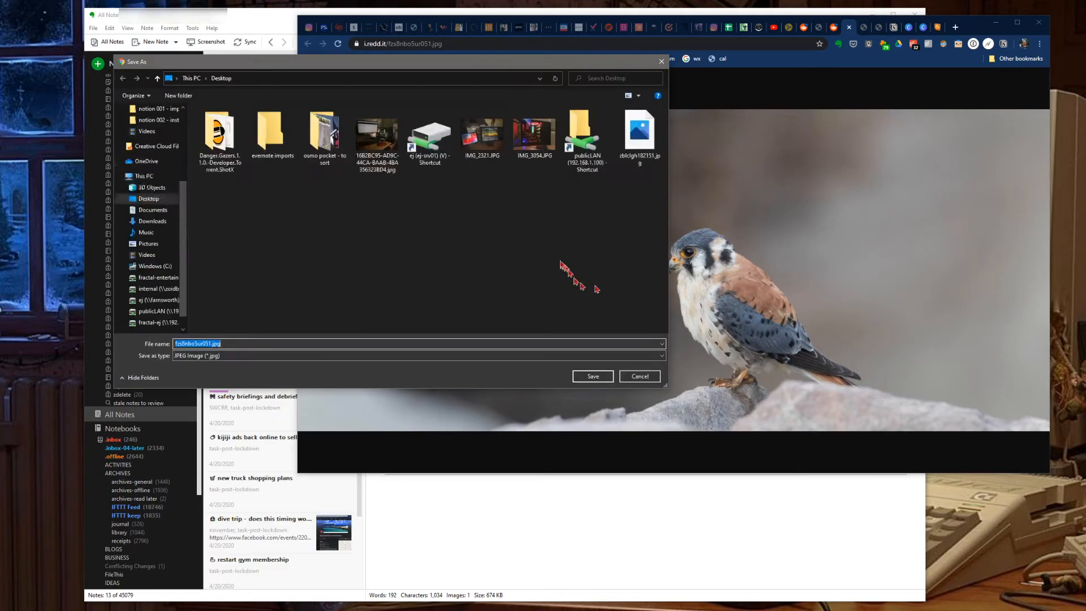
pyautogui.click(593, 375)
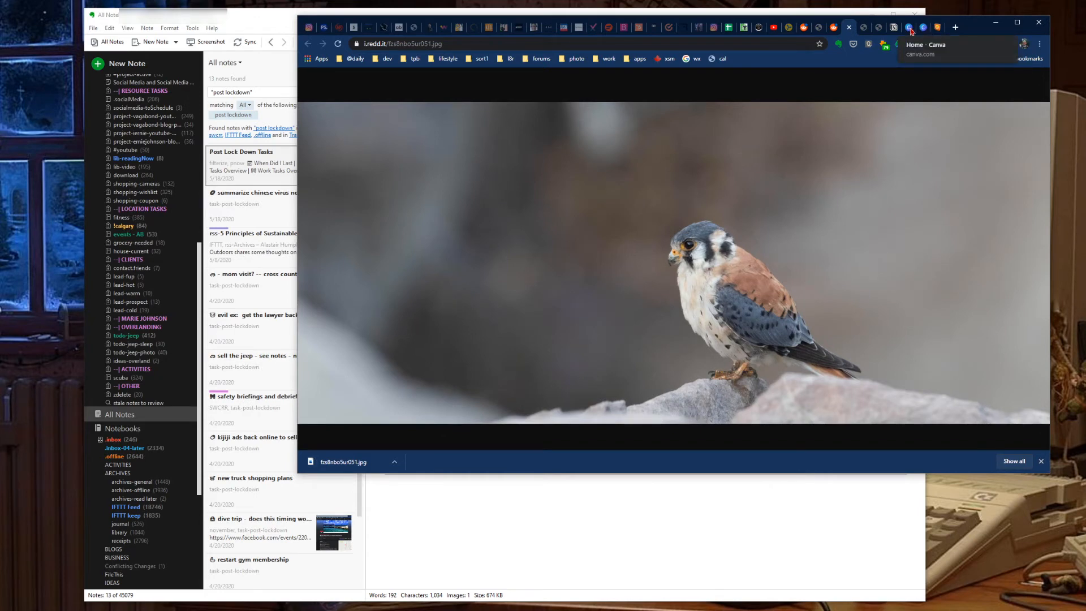
pyautogui.click(911, 29)
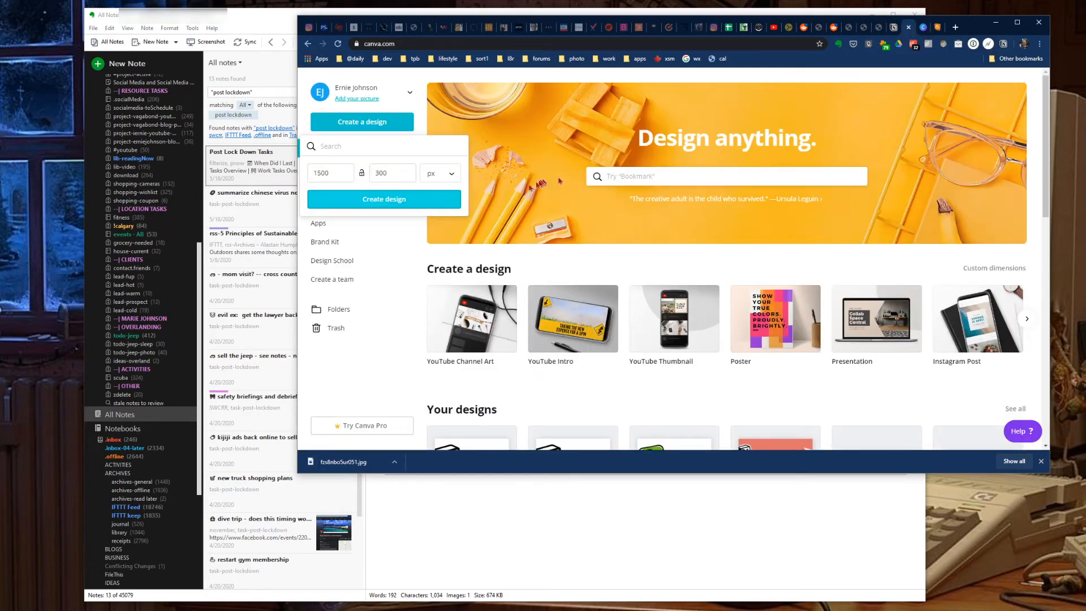
# - Create a new Canva design with custom dimensions of 1500 × 300 px
pyautogui.click(513, 84)
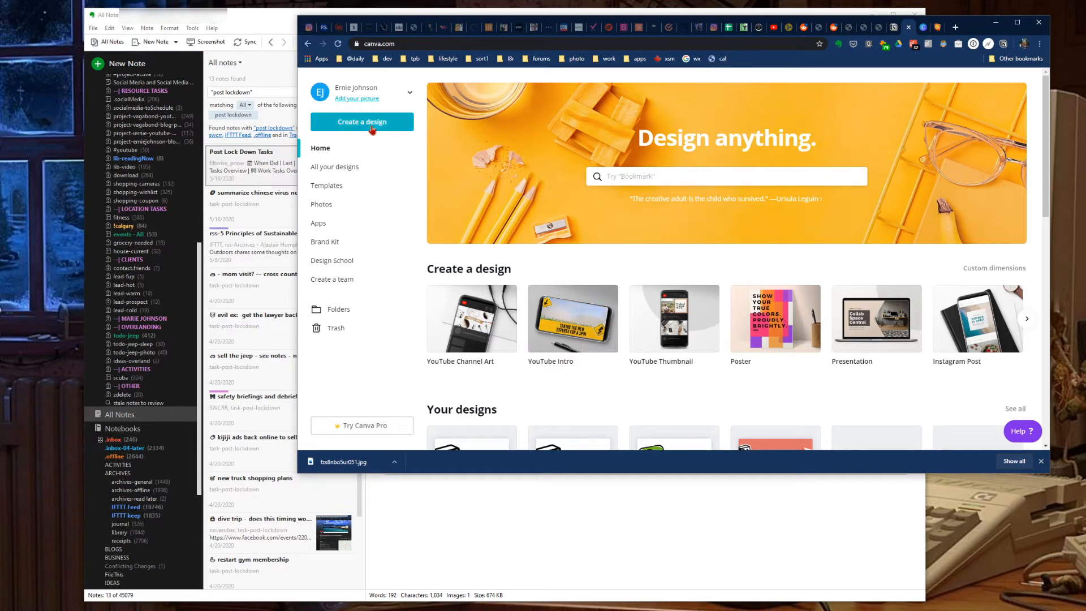
pyautogui.click(372, 129)
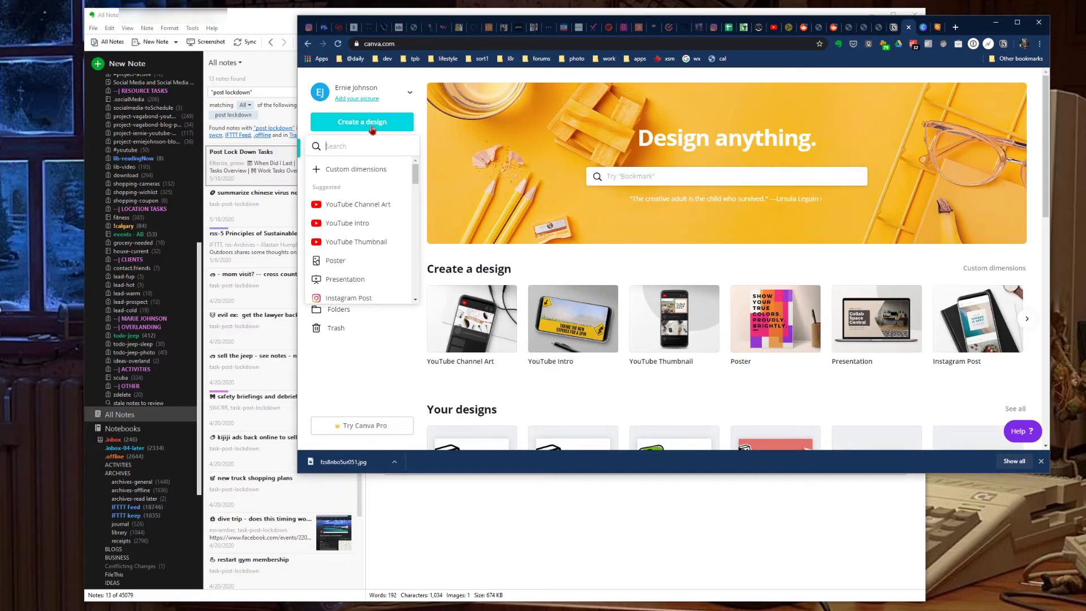
pyautogui.click(379, 171)
pyautogui.click(328, 174)
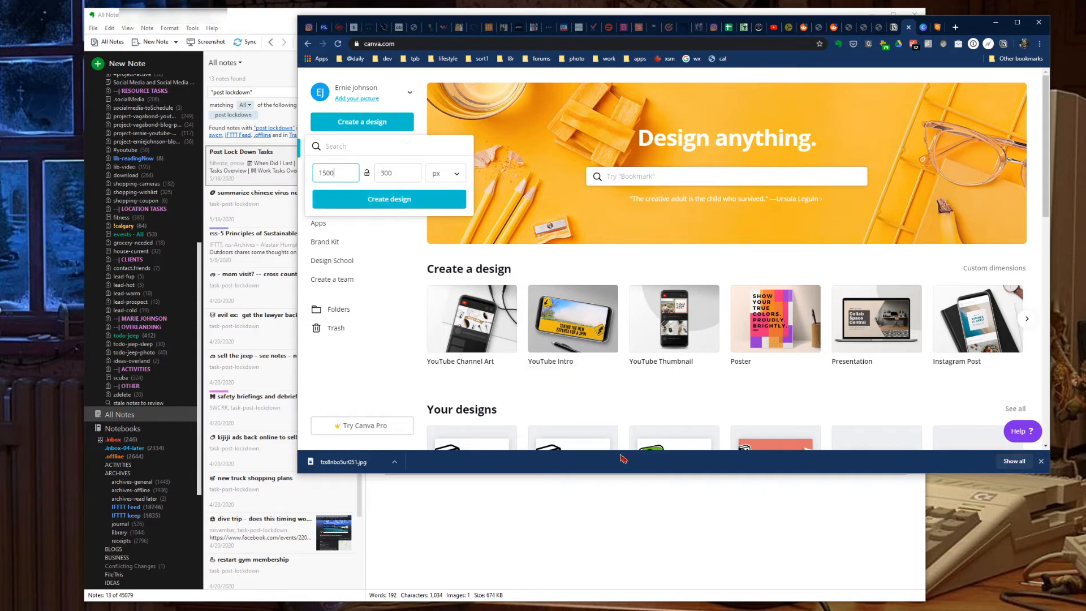
pyautogui.click(399, 200)
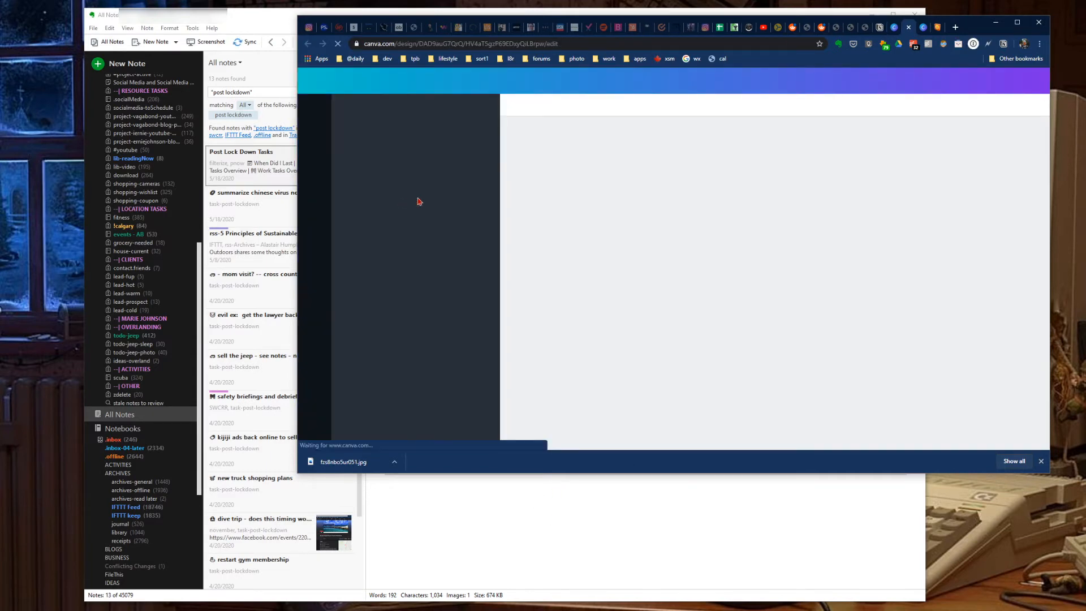
# - Add the kestrel JPG from the desktop onto the blank banner
pyautogui.click(1042, 463)
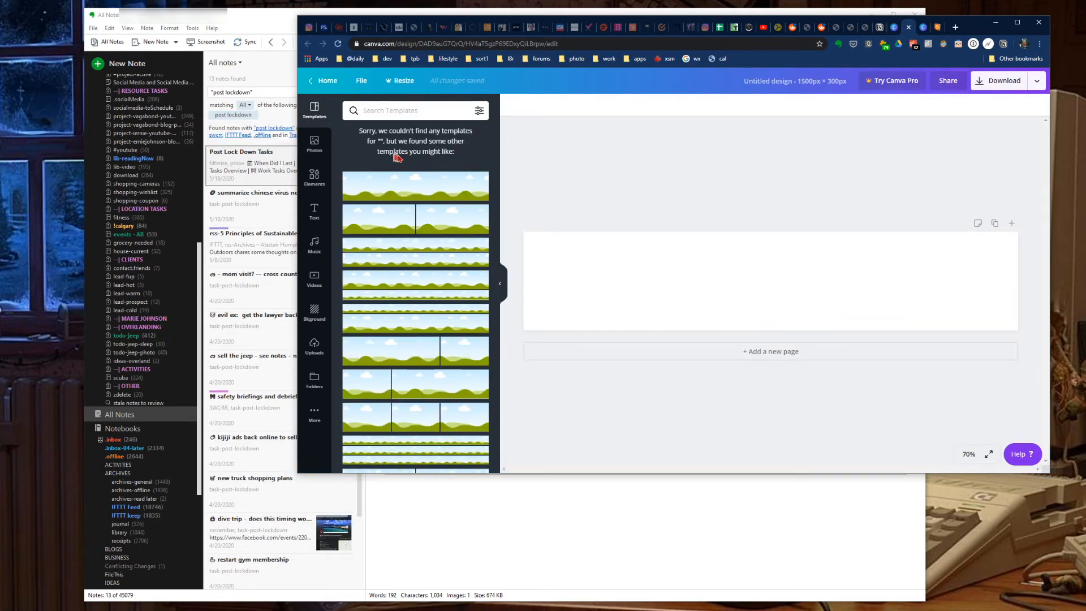
pyautogui.scroll(-5, 424, 273)
pyautogui.scroll(-5, 423, 272)
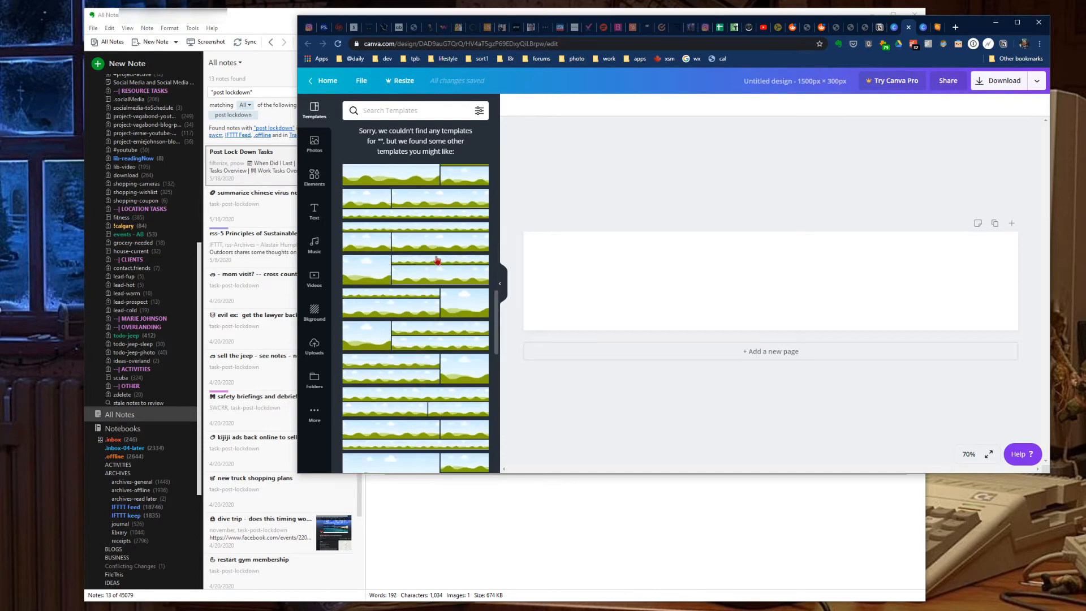
pyautogui.scroll(-4, 424, 273)
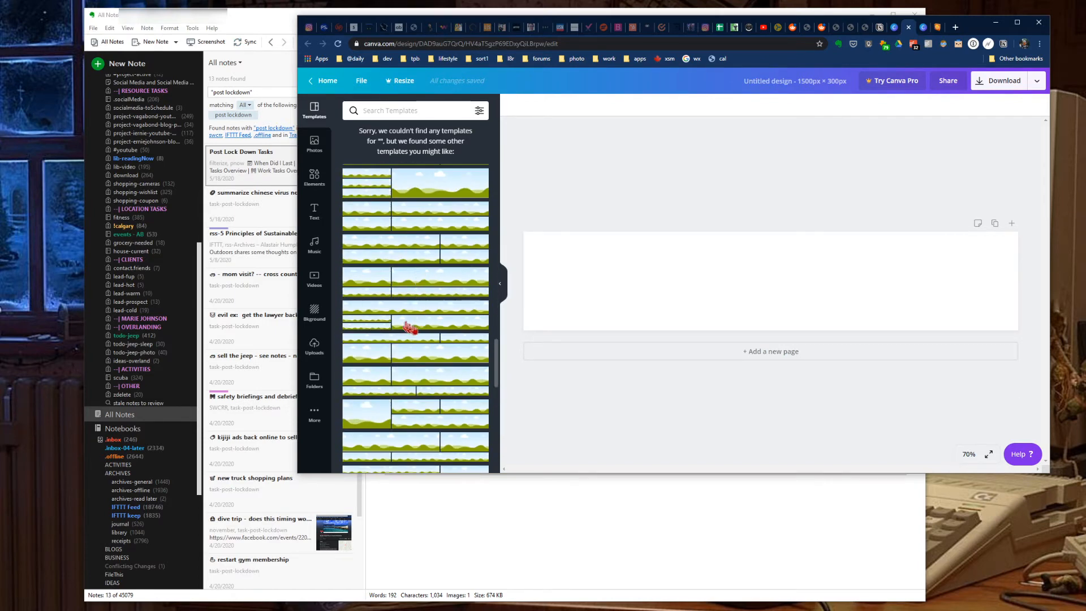
pyautogui.scroll(-4, 397, 371)
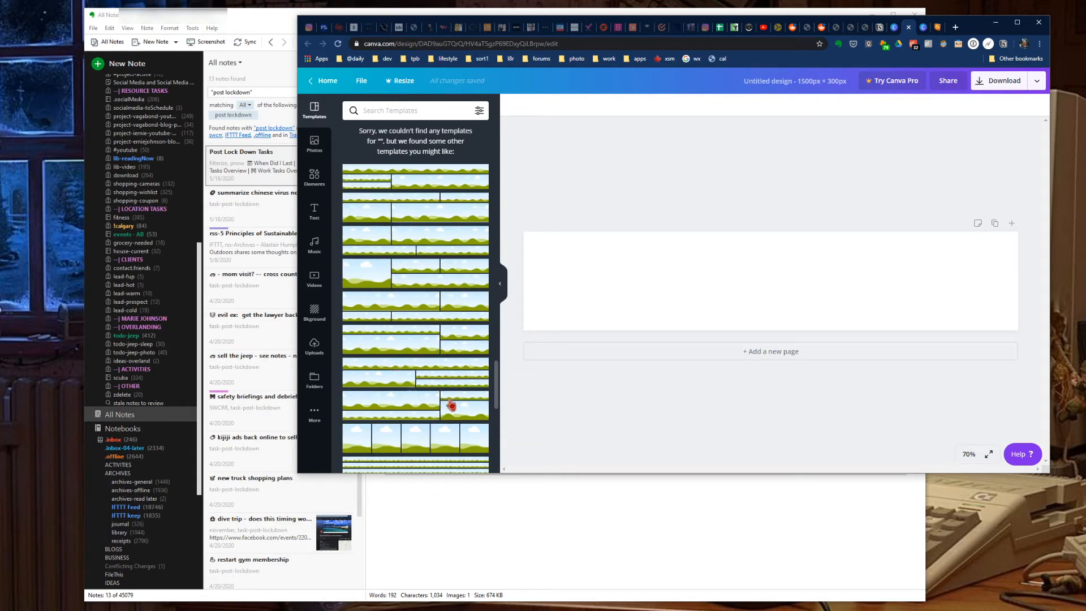
pyautogui.scroll(5, 451, 406)
pyautogui.scroll(5, 441, 340)
pyautogui.scroll(5, 441, 274)
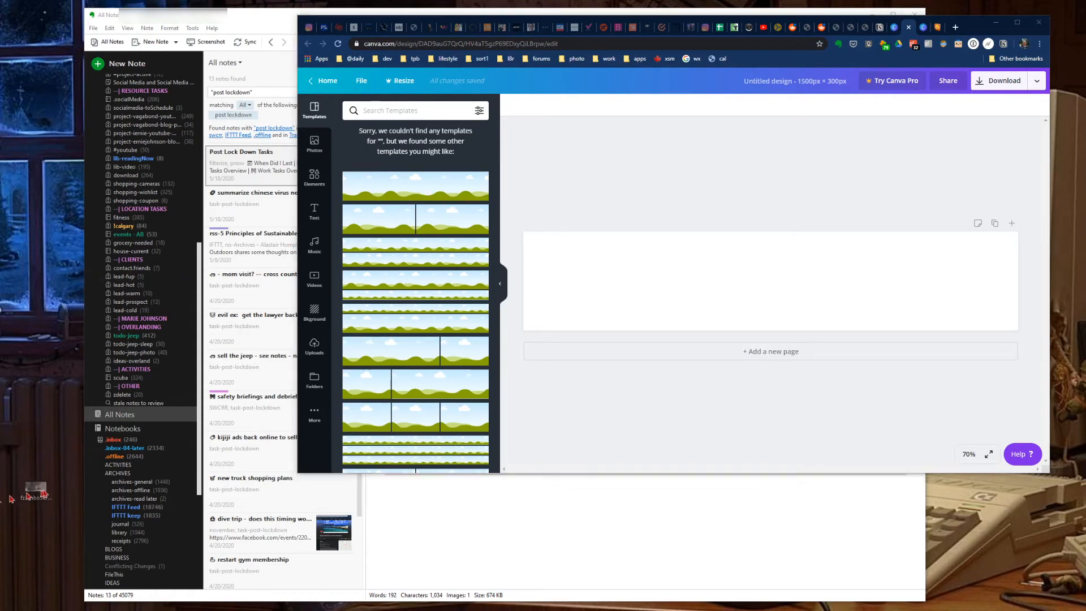
pyautogui.moveTo(48, 507); pyautogui.dragTo(41, 518)
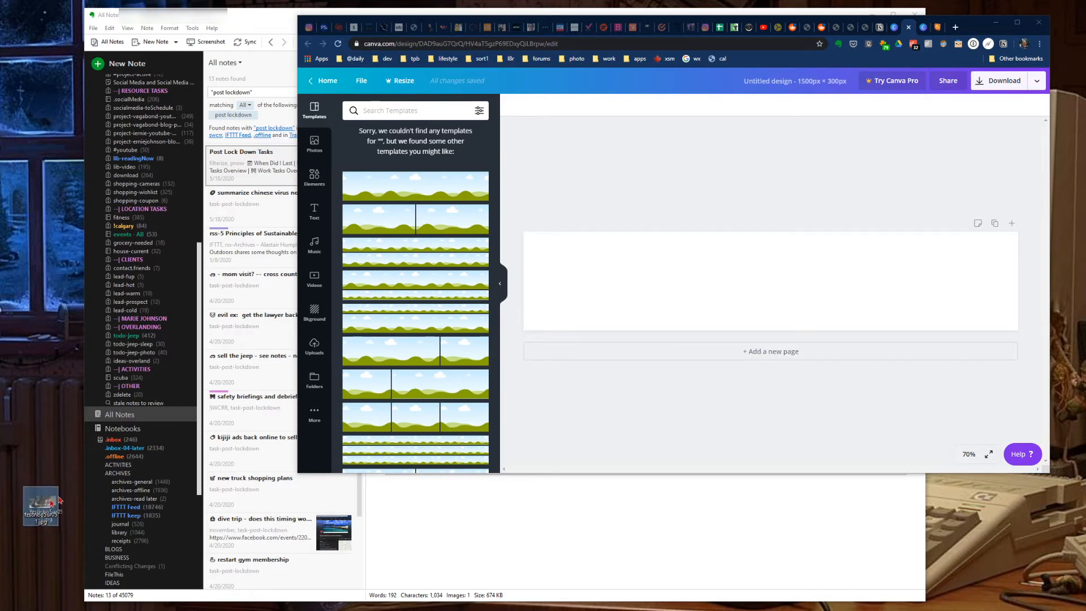
pyautogui.moveTo(43, 508); pyautogui.dragTo(601, 274)
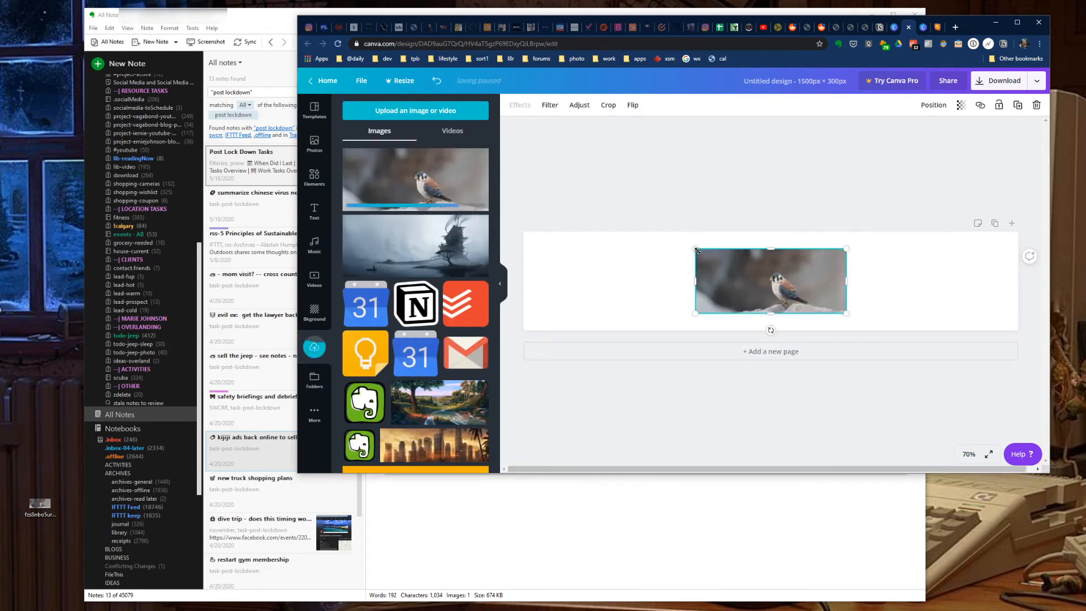
# - Enlarge the photo to span the banner width with the kestrel sitting to the right
pyautogui.moveTo(697, 250); pyautogui.dragTo(524, 176)
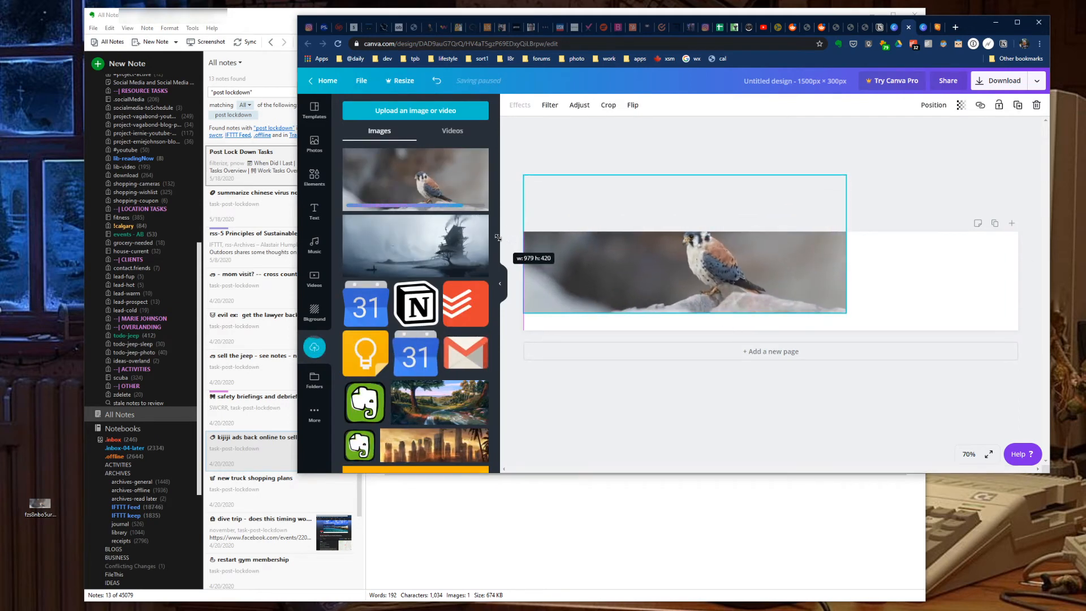
pyautogui.moveTo(848, 313); pyautogui.dragTo(1043, 389)
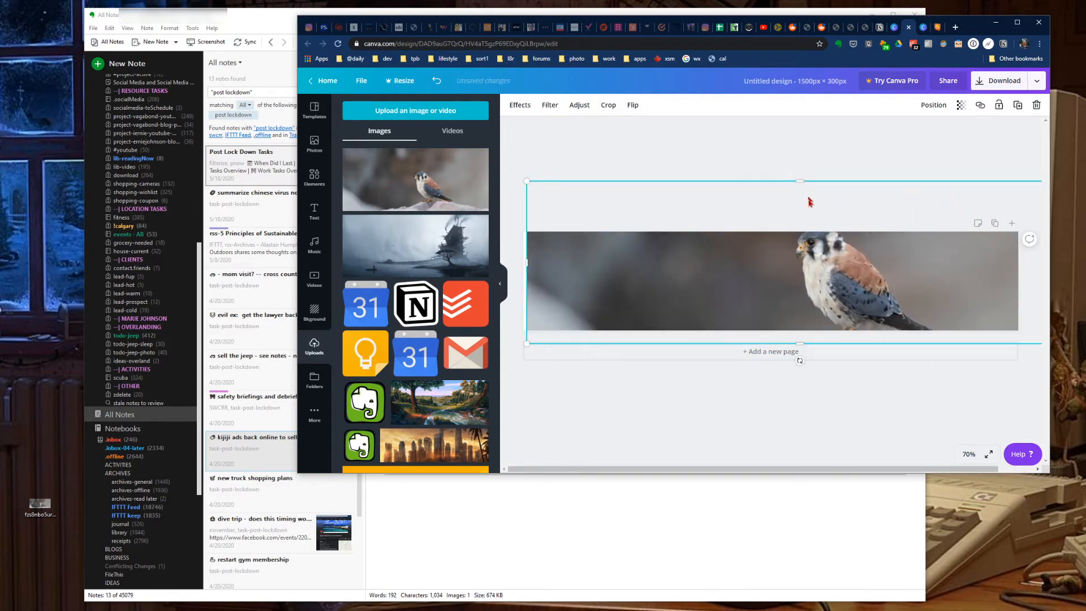
pyautogui.moveTo(828, 276)
pyautogui.mouseDown()
pyautogui.moveTo(915, 284)
pyautogui.moveTo(825, 284)
pyautogui.moveTo(831, 297)
pyautogui.mouseUp()
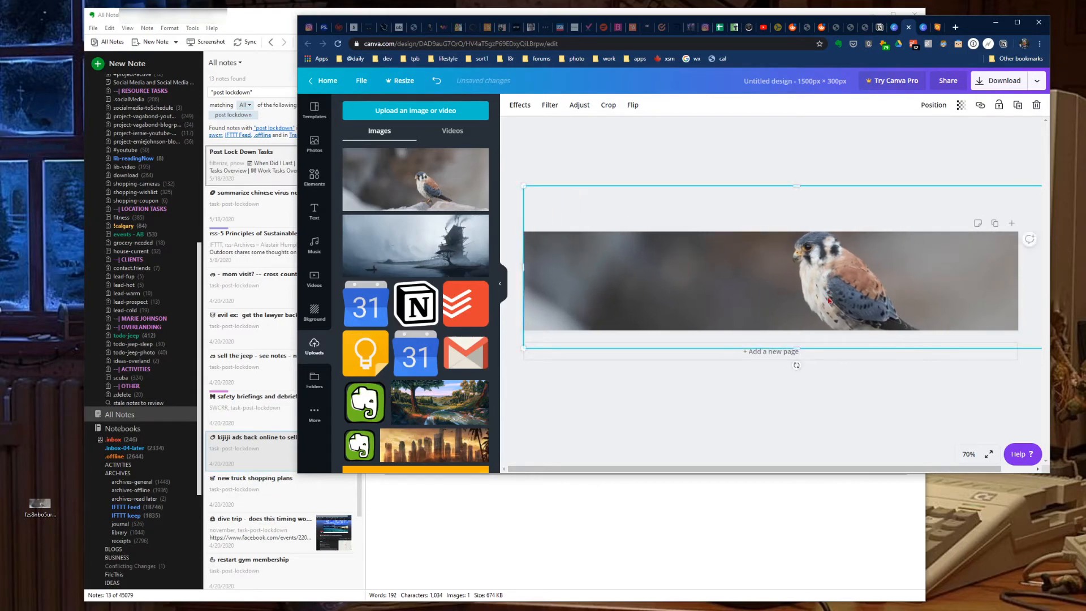
# - Place a text combination on the banner's left side
pyautogui.click(316, 213)
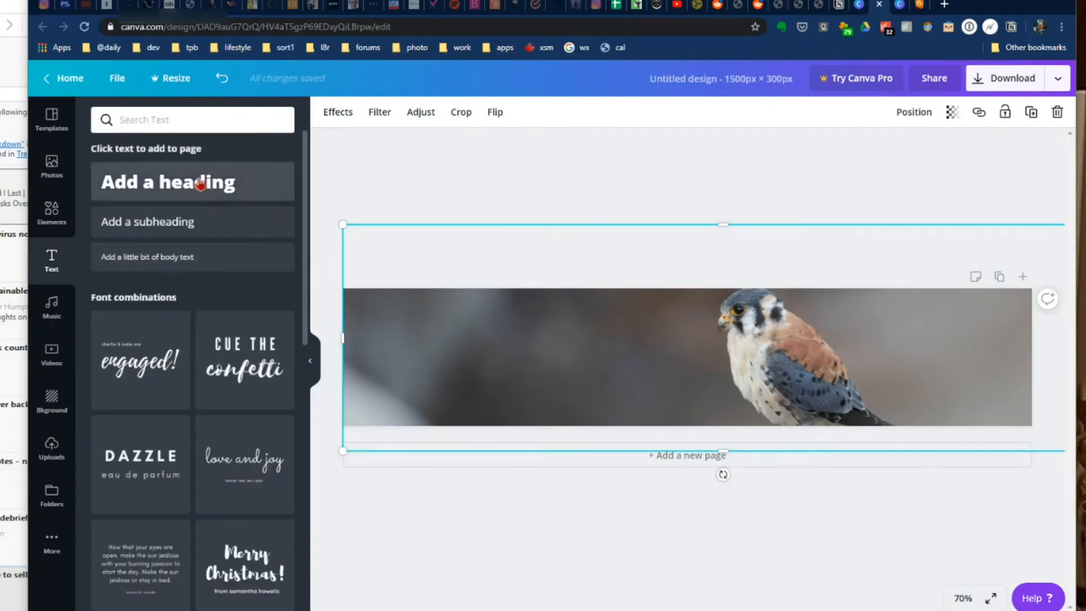
pyautogui.scroll(-5, 213, 425)
pyautogui.scroll(-5, 213, 472)
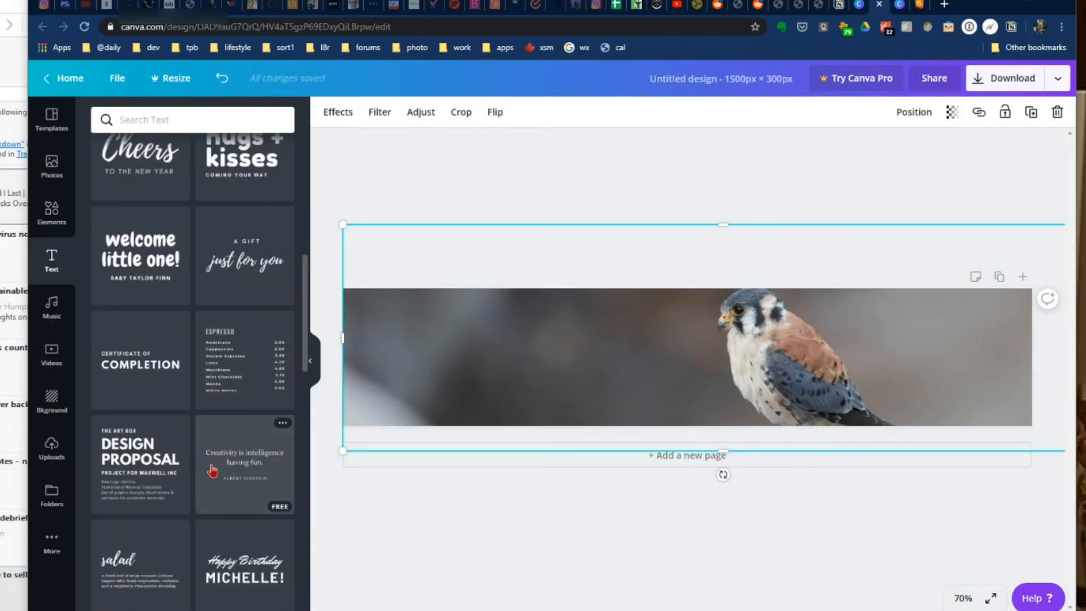
pyautogui.click(140, 255)
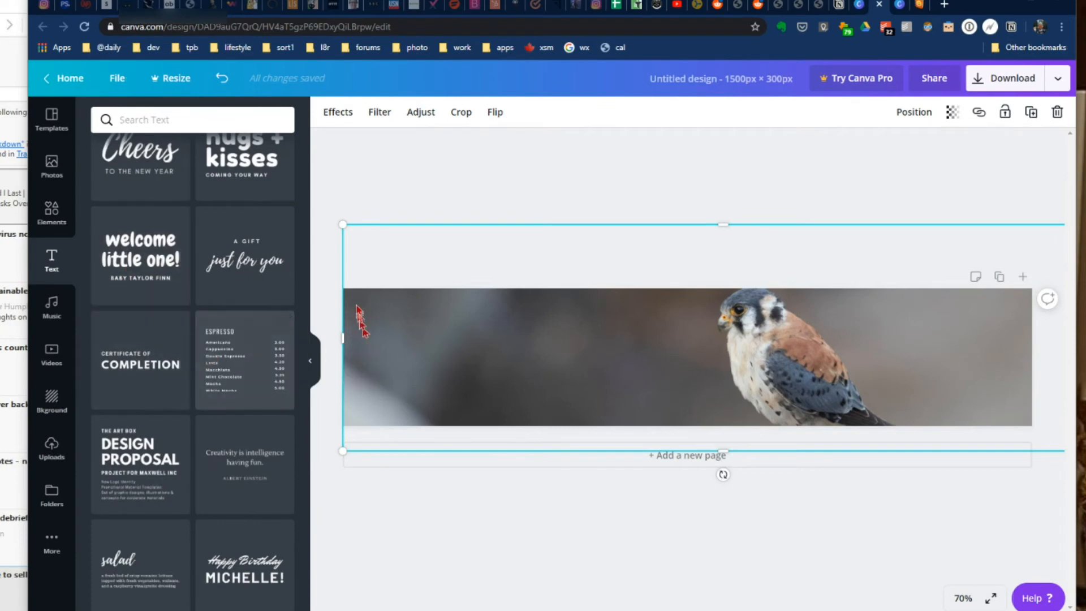
pyautogui.moveTo(683, 365); pyautogui.dragTo(471, 373)
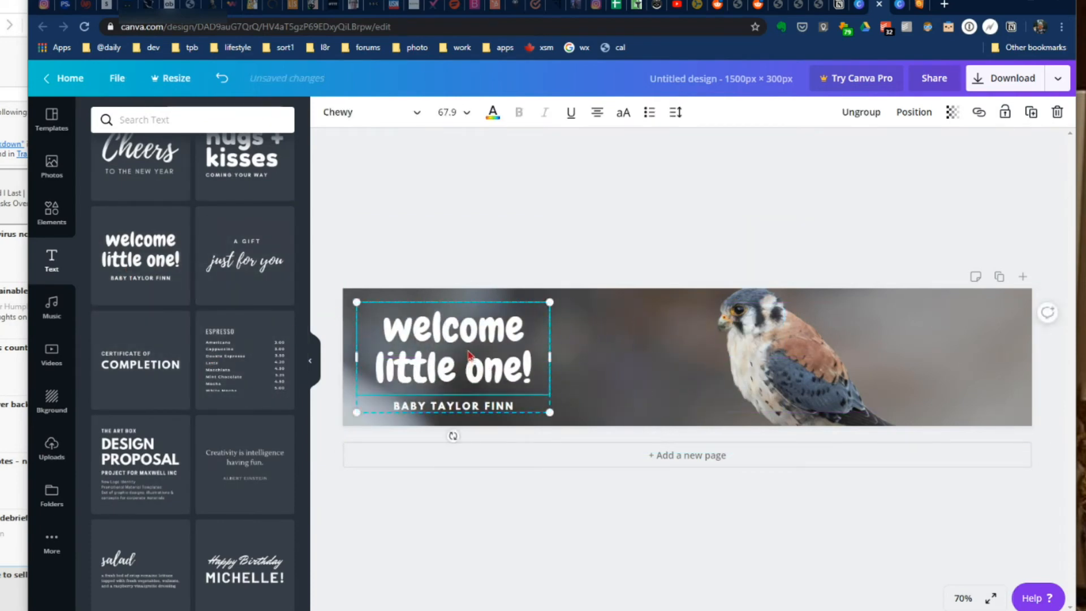
# - Retype the heading as 'My Bird Watching Log' and widen it onto one line
pyautogui.tripleClick(468, 359)
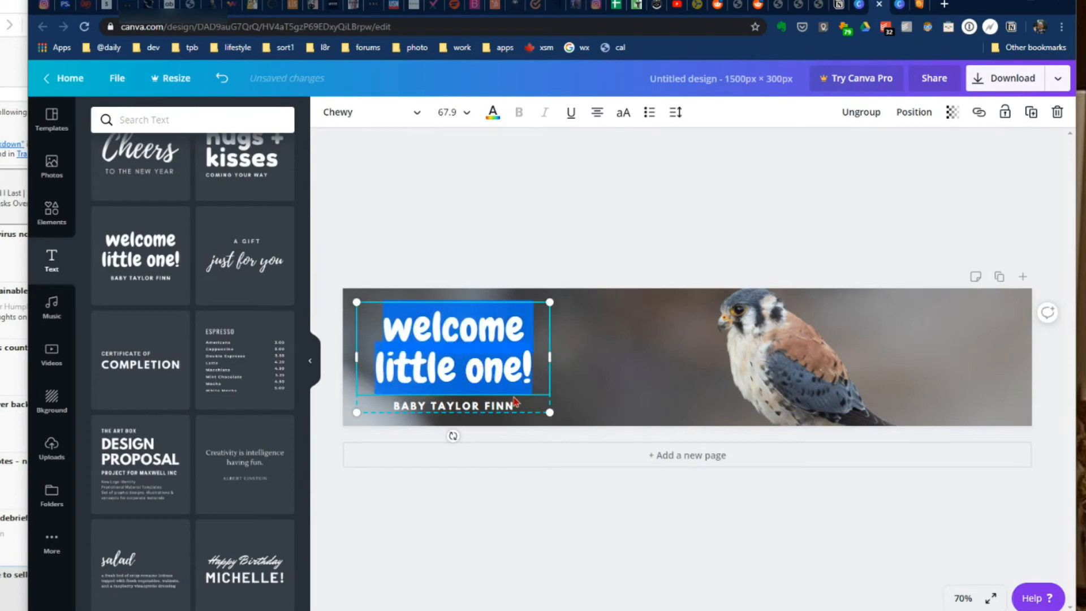
pyautogui.write('My Bird Wa')
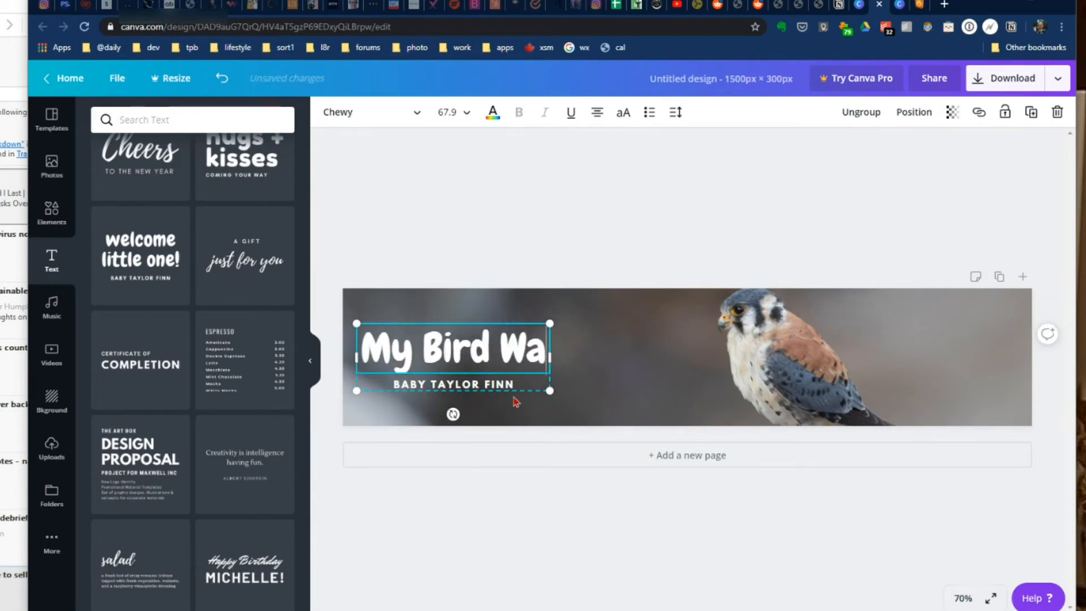
pyautogui.write('tchin')
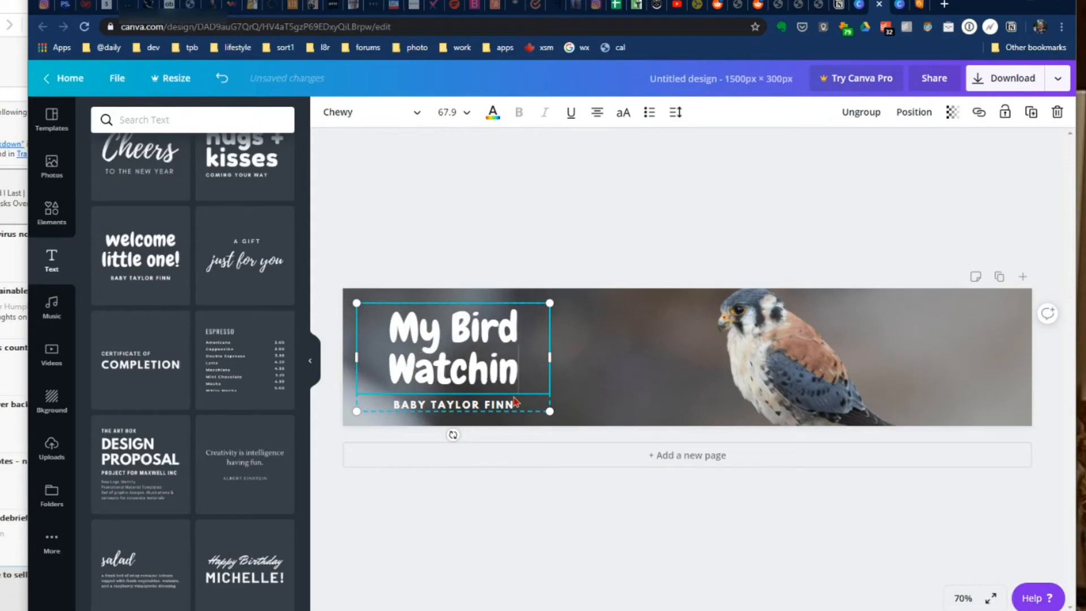
pyautogui.write('g Jour')
pyautogui.press('BackSpace')
pyautogui.press('BackSpace')
pyautogui.press('BackSpace')
pyautogui.press('BackSpace')
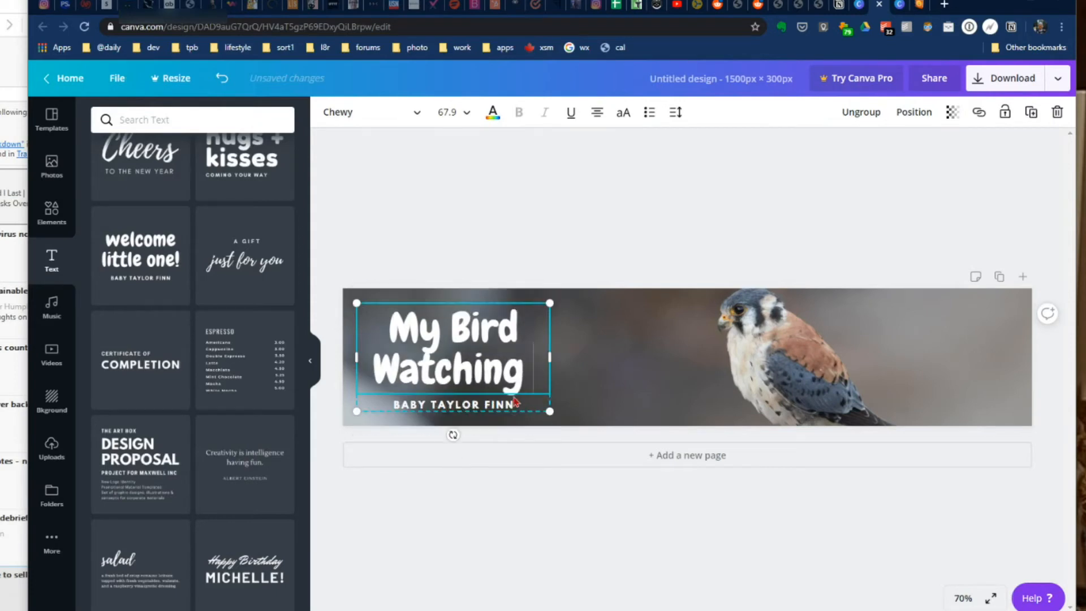
pyautogui.write('Log')
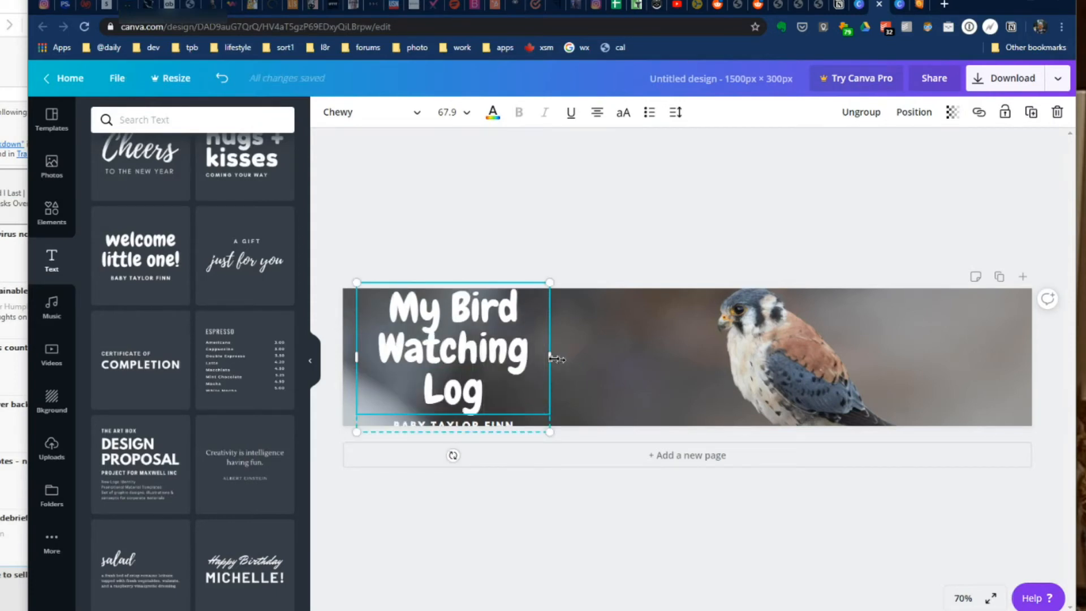
pyautogui.moveTo(553, 357); pyautogui.dragTo(741, 361)
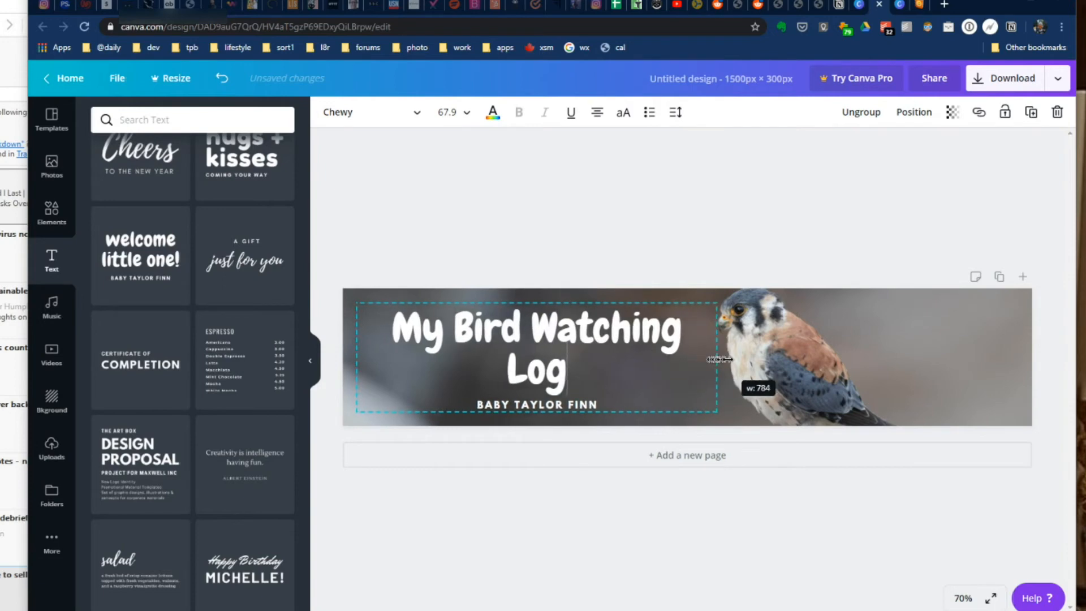
# - Retype the subtitle as 'MAY 2020 - CALGARY ALBERTA' and deselect to view the banner
pyautogui.doubleClick(560, 384)
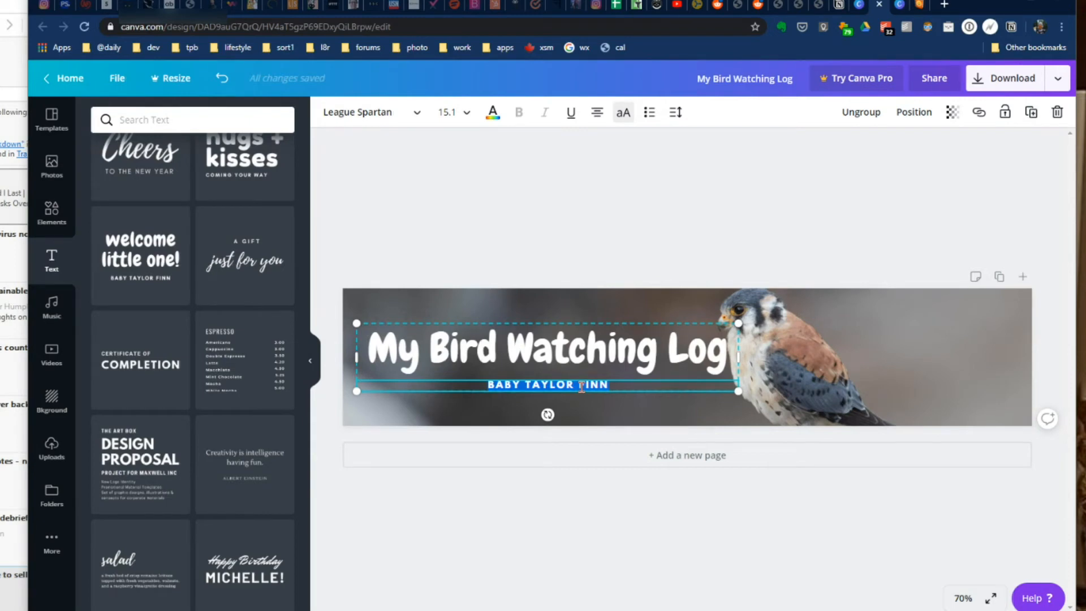
pyautogui.write('MAY 2020 - CALGAR')
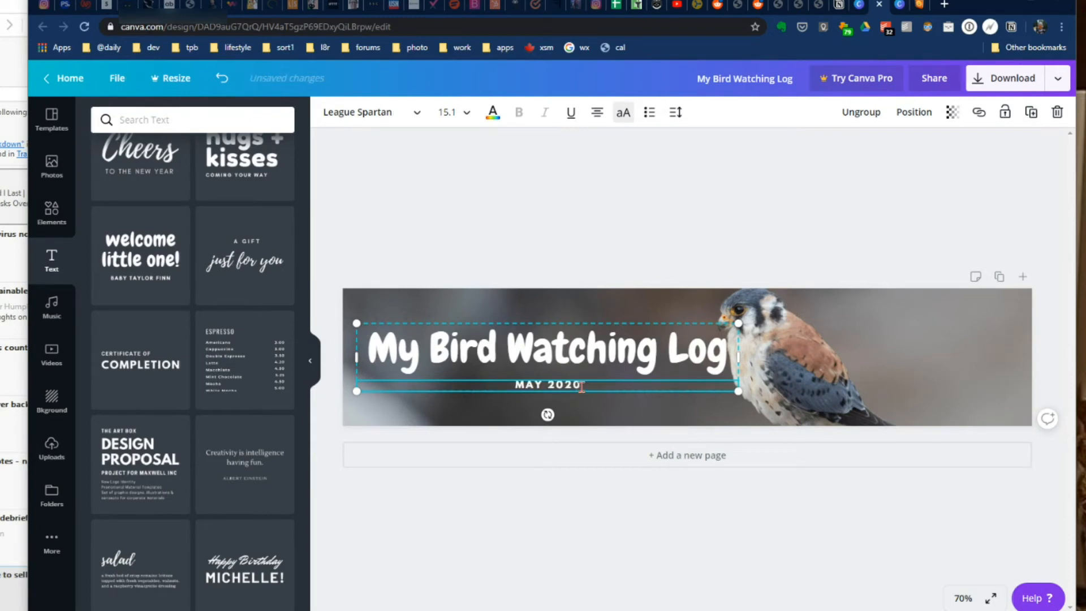
pyautogui.write('Y ALBERT')
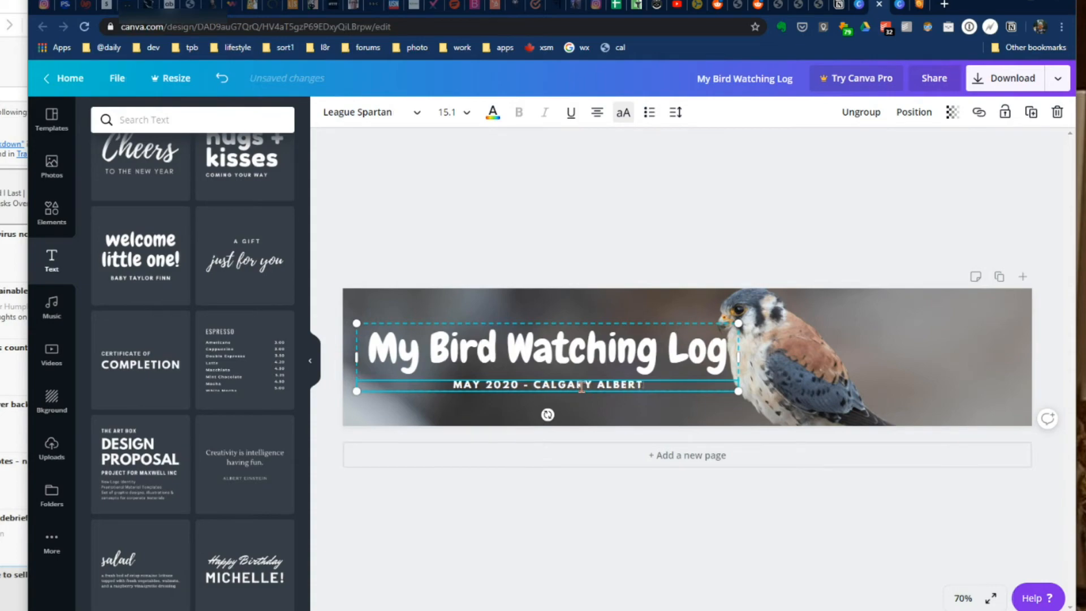
pyautogui.write('A')
pyautogui.click(643, 356)
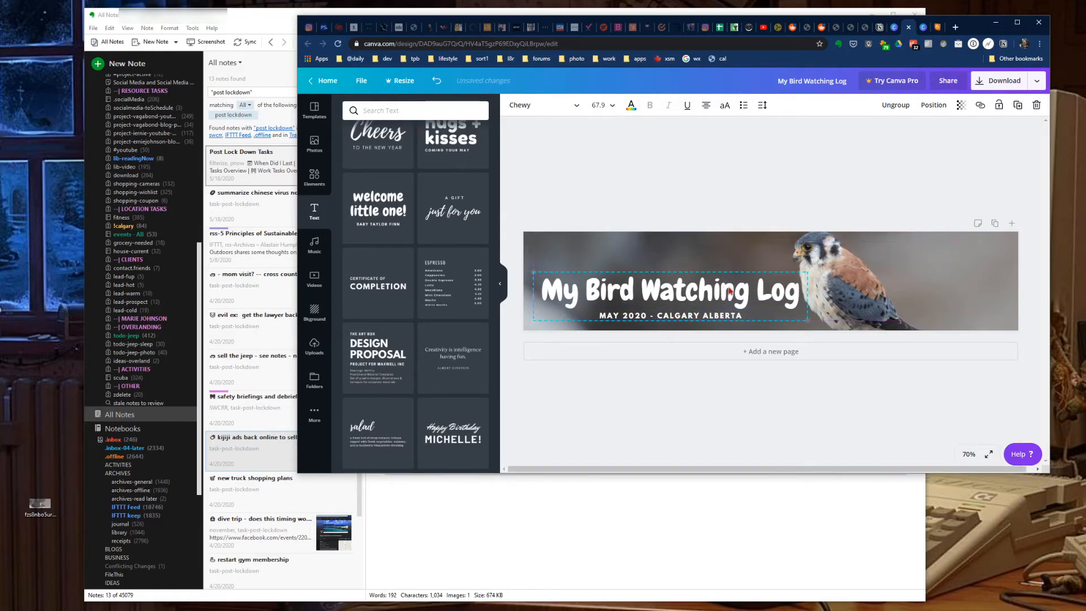
pyautogui.click(721, 384)
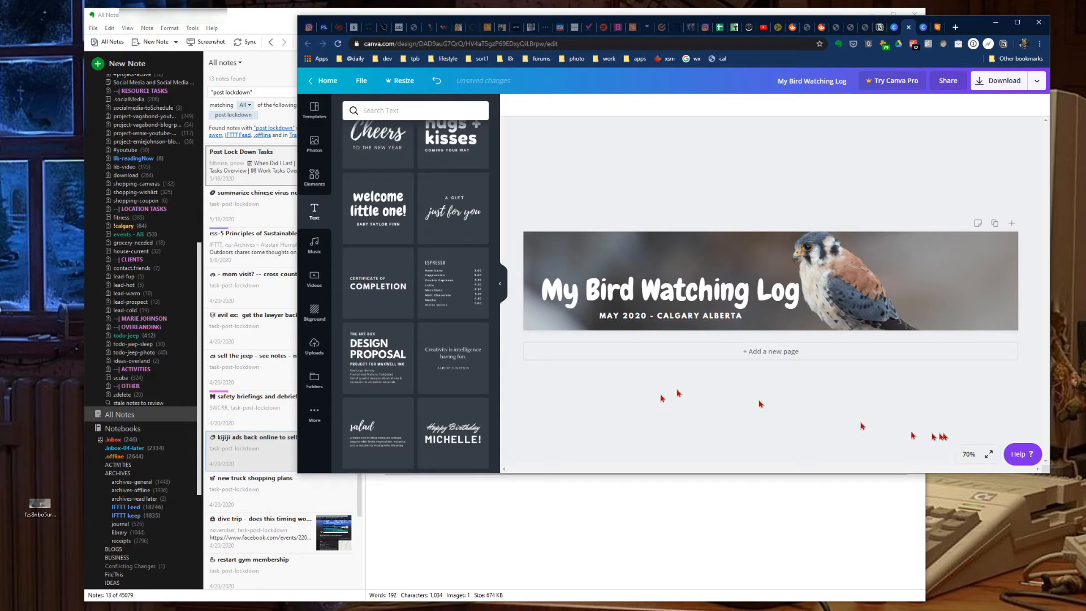
# - Download the banner as a PNG named My Bird Watching Log.png to the desktop
pyautogui.click(1004, 81)
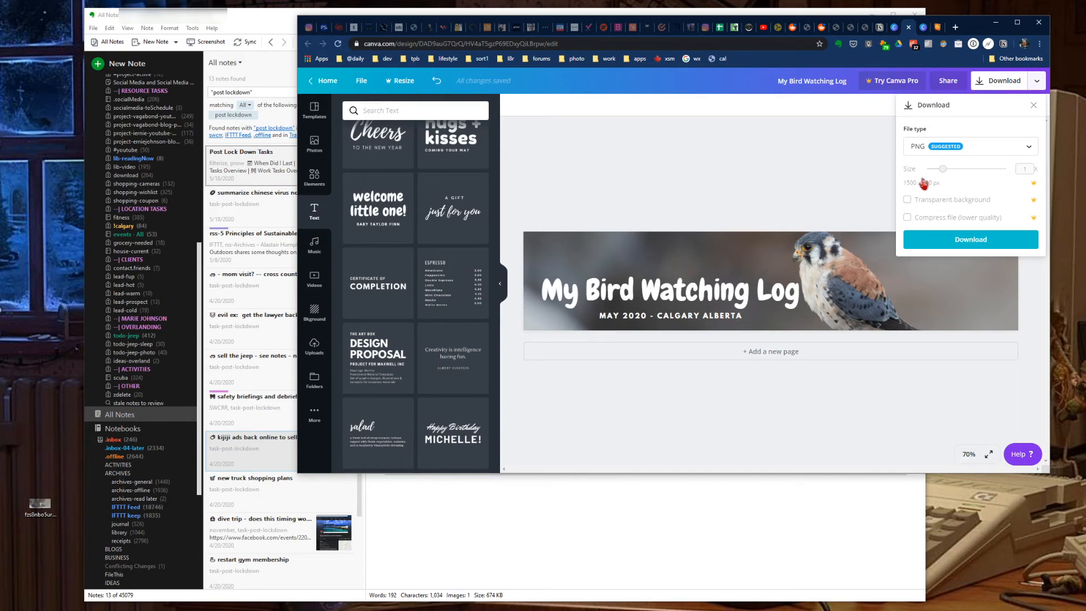
pyautogui.click(974, 241)
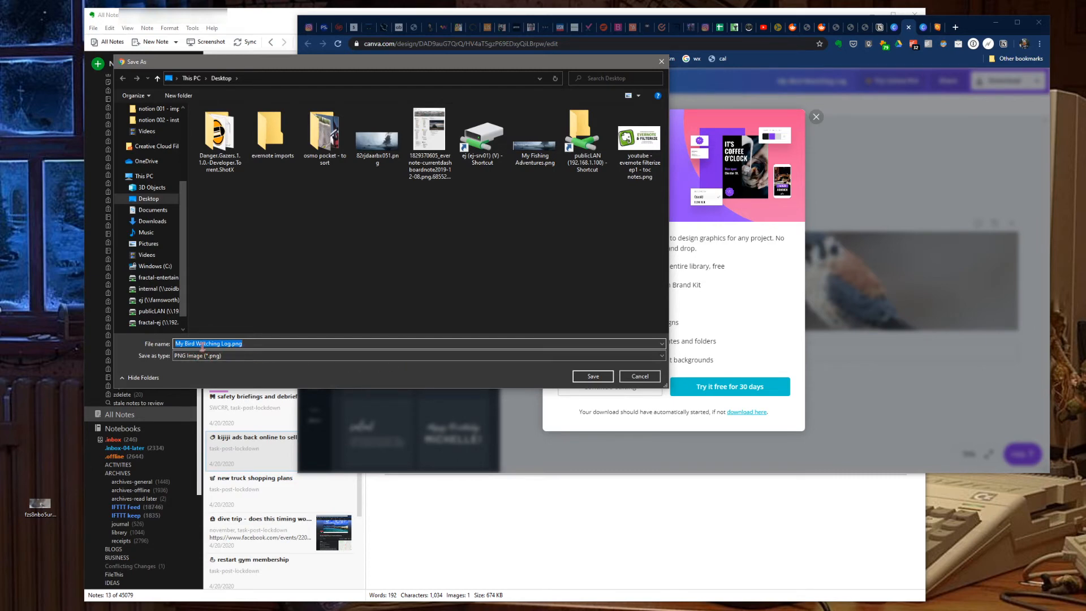
pyautogui.click(595, 377)
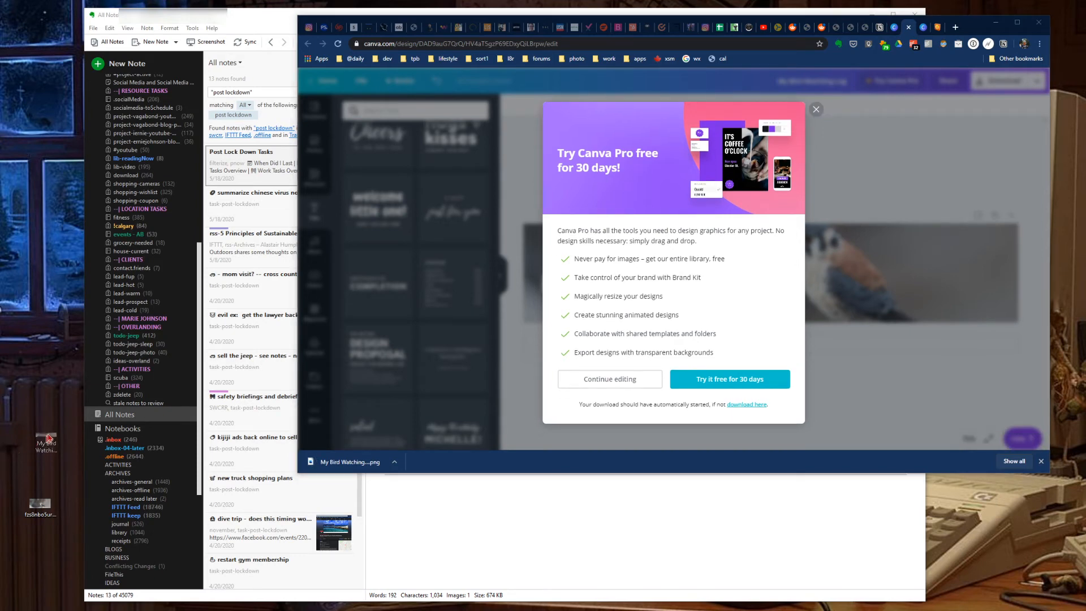
# - Place the downloaded banner file on the desktop and dismiss the Pro trial offer
pyautogui.moveTo(349, 462); pyautogui.dragTo(40, 424)
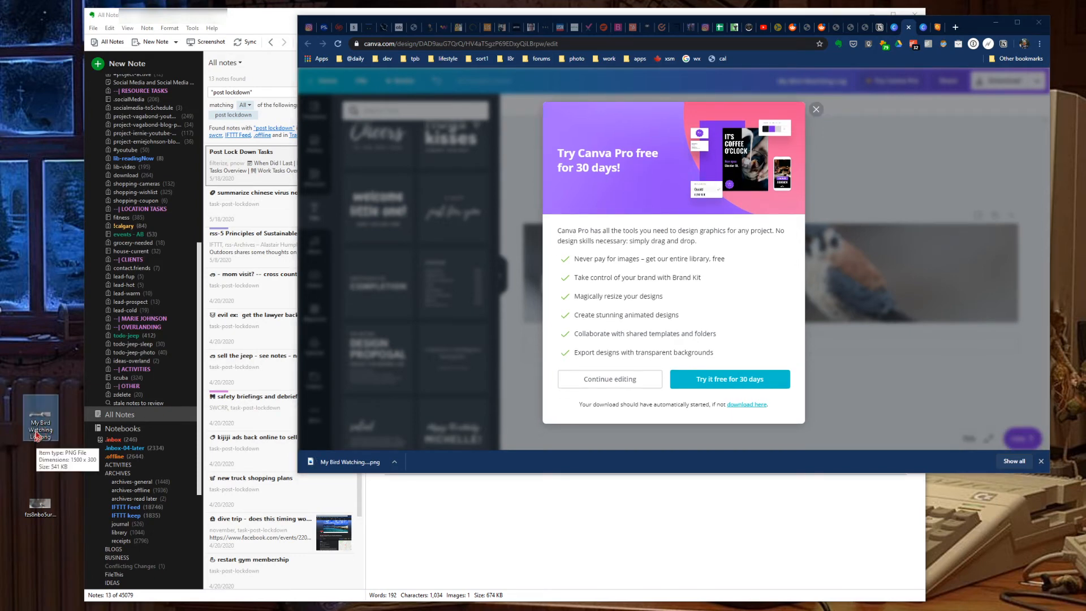
pyautogui.click(820, 109)
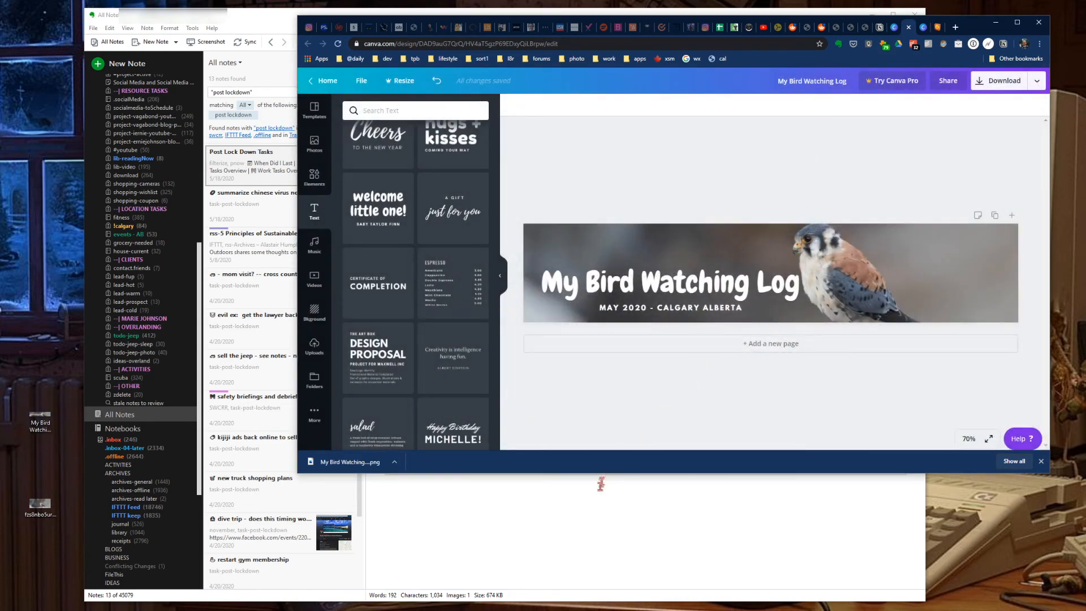
pyautogui.click(601, 486)
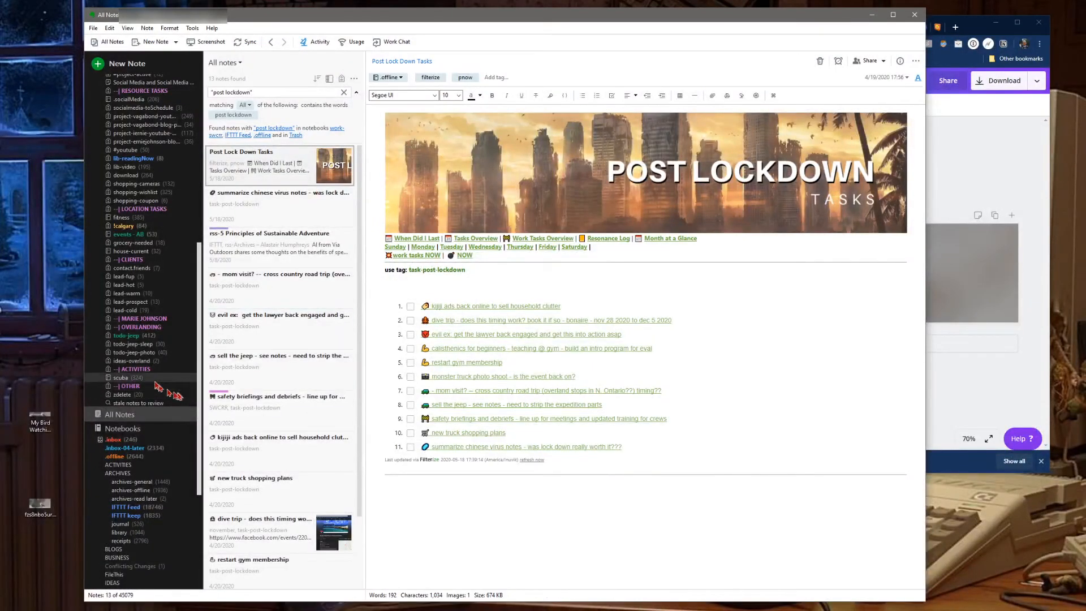
# - Create a new note with the banner pasted at top and a dividing line beneath it
pyautogui.click(156, 42)
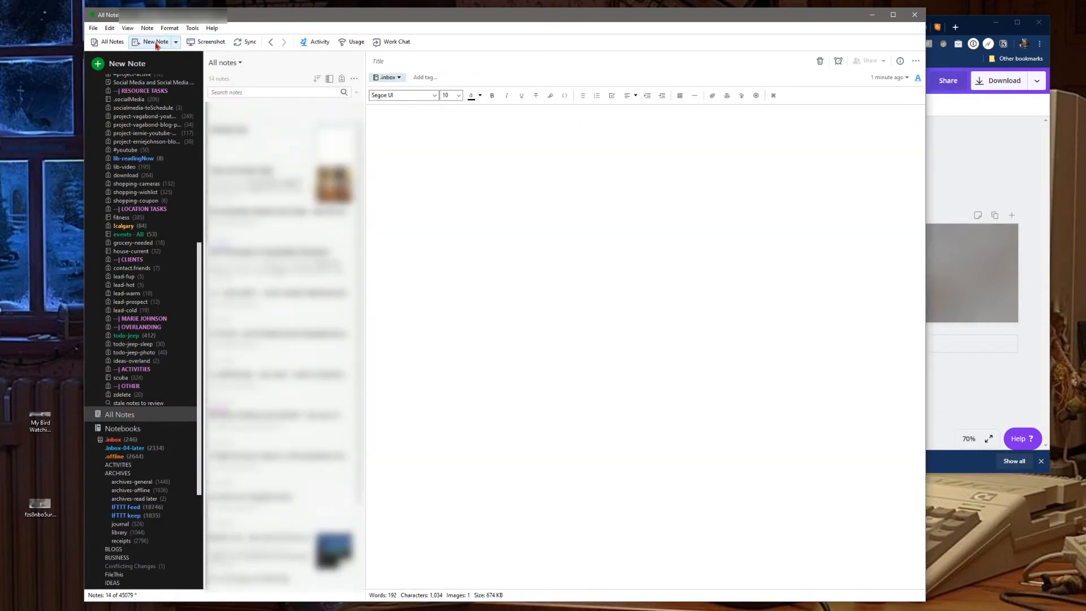
pyautogui.click(455, 229)
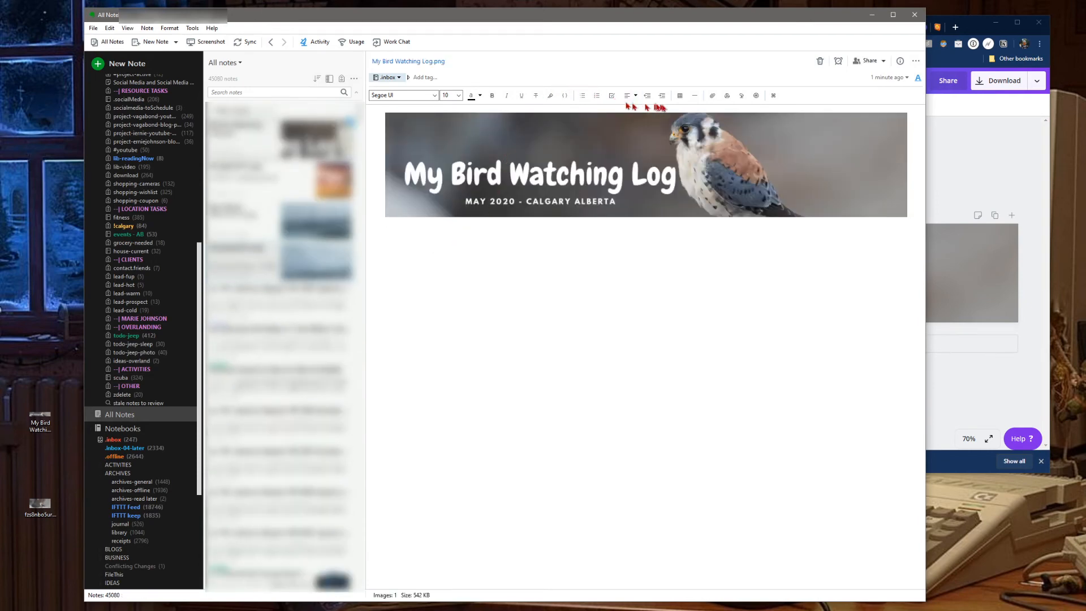
pyautogui.click(695, 95)
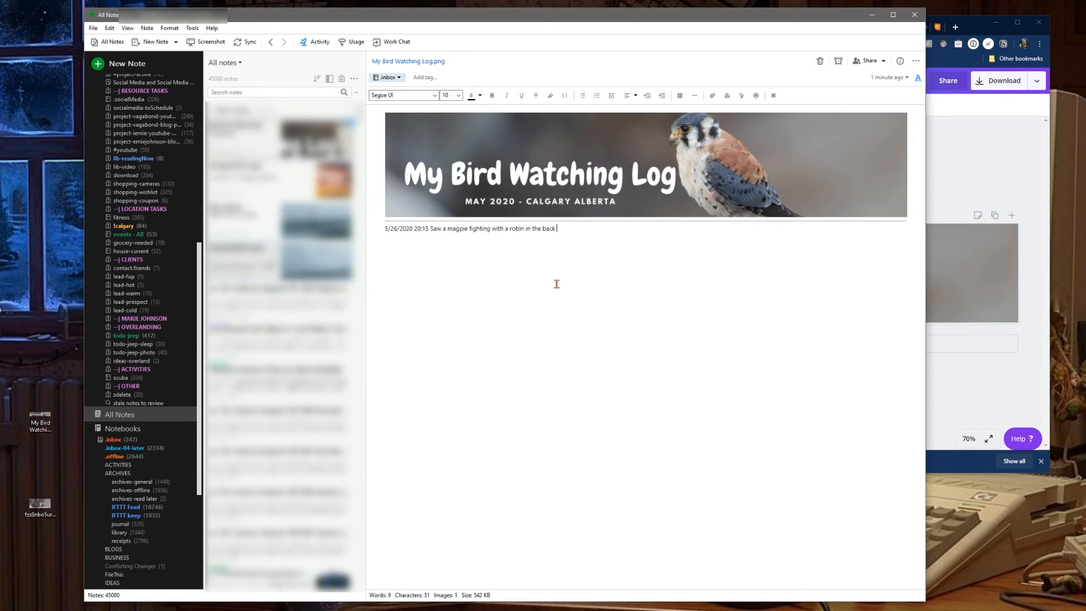
pyautogui.write('yard.')
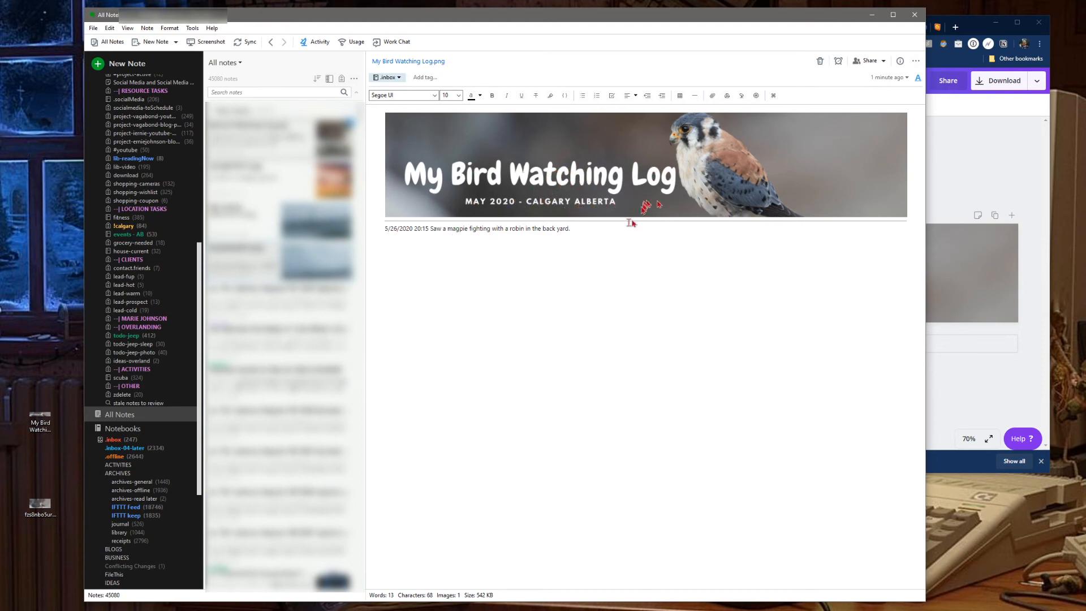
# - Switch between the Evernote note and Chrome, leaving the working with Notion page in front
pyautogui.click(962, 116)
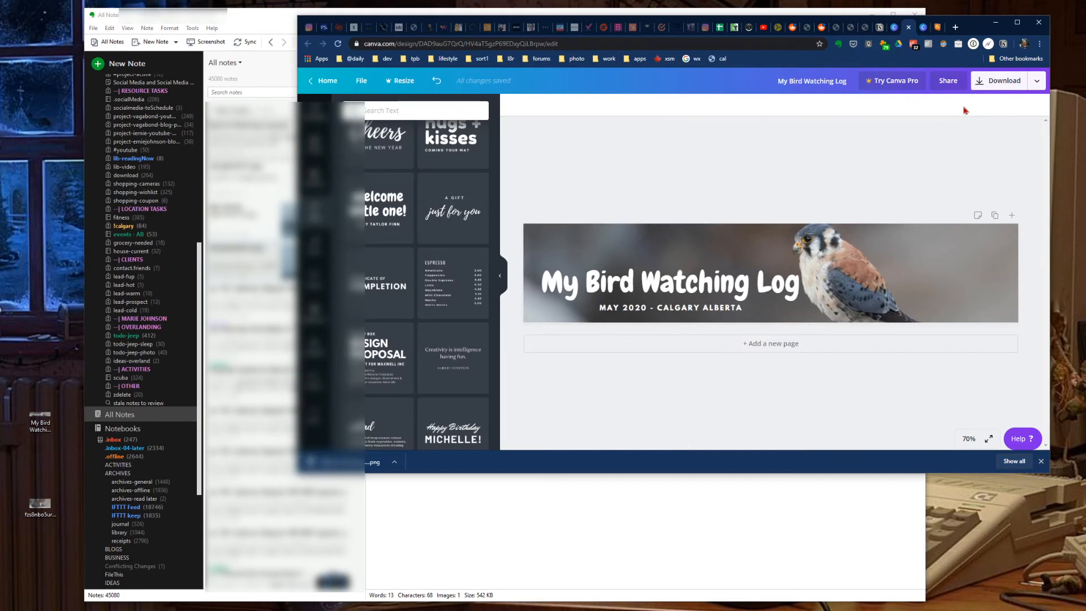
pyautogui.click(879, 28)
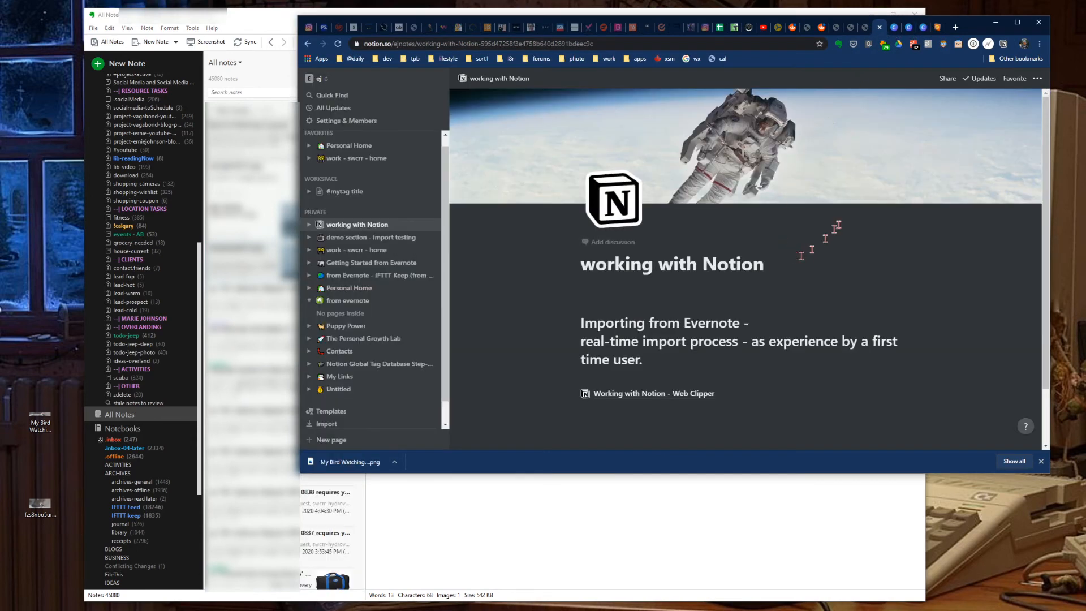
pyautogui.hotkey('alt', 'Tab')
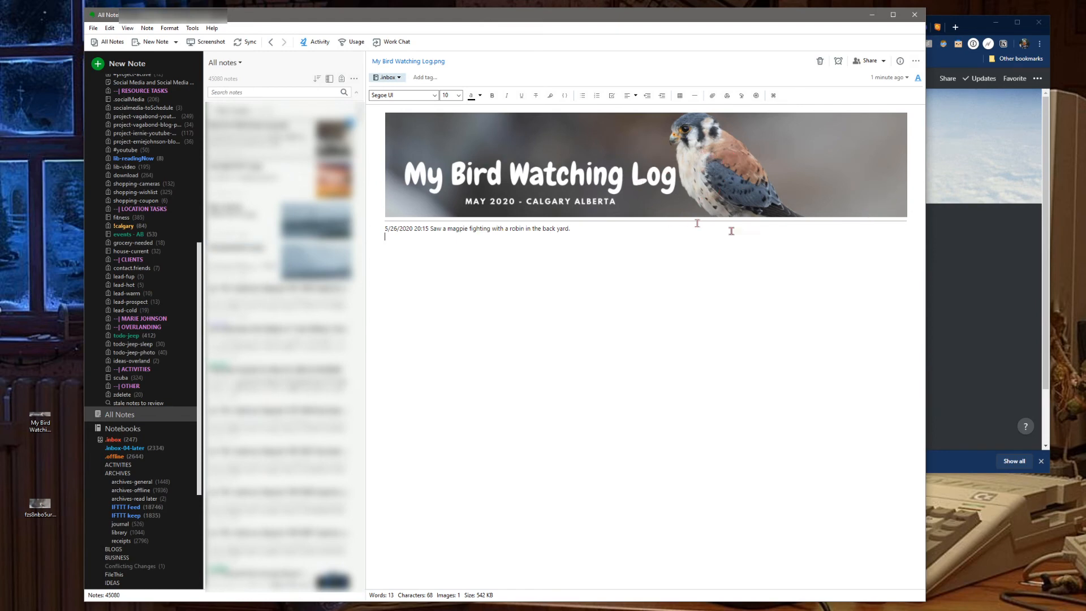
pyautogui.click(976, 353)
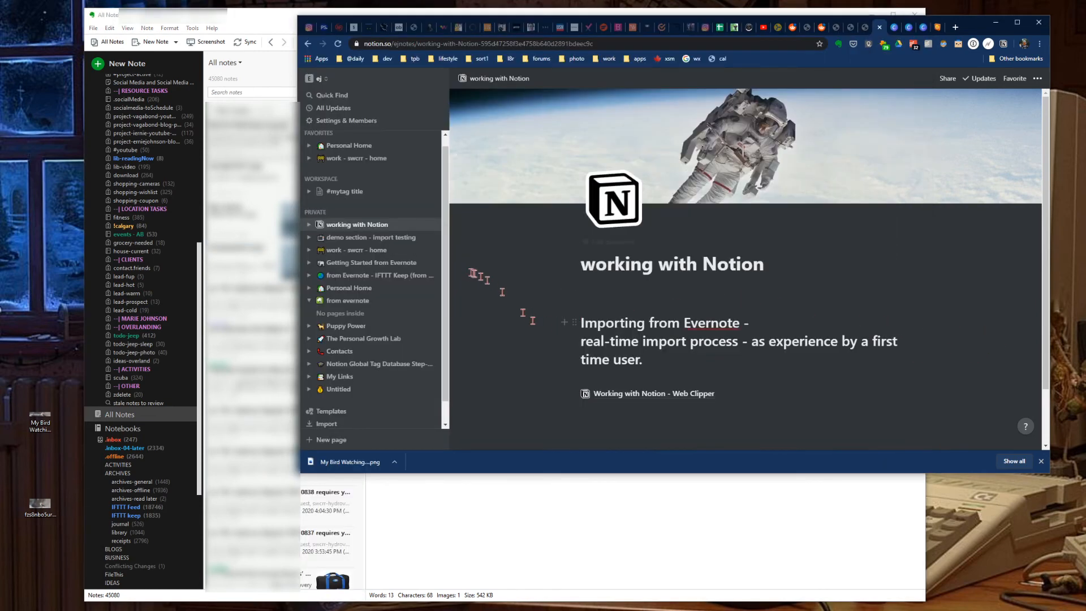
pyautogui.moveTo(369, 276)
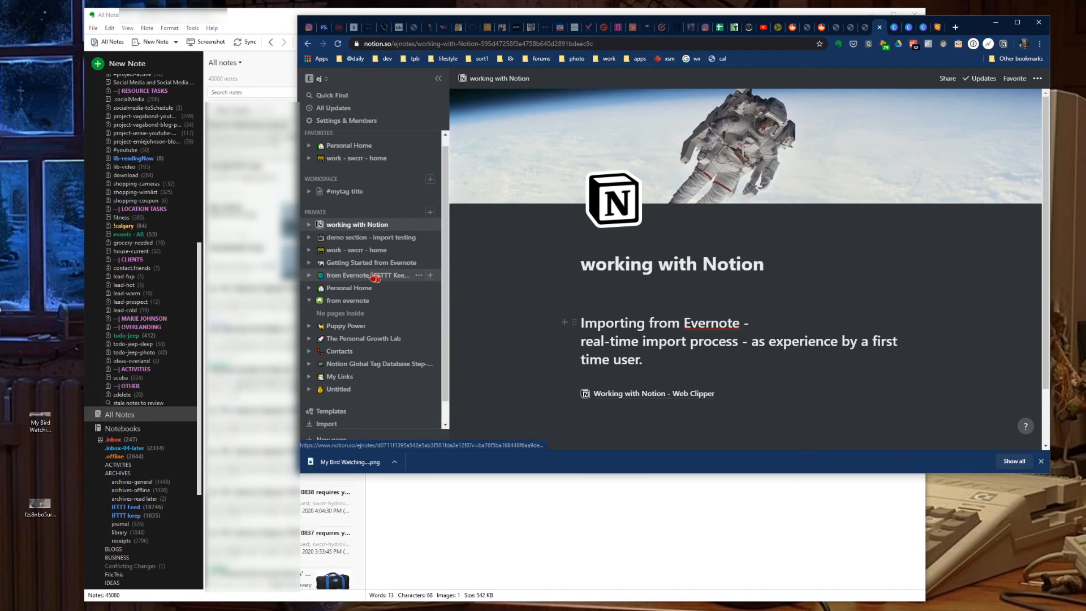
# - Open the demo section - import testing page's cover choices and switch to Upload
pyautogui.click(367, 239)
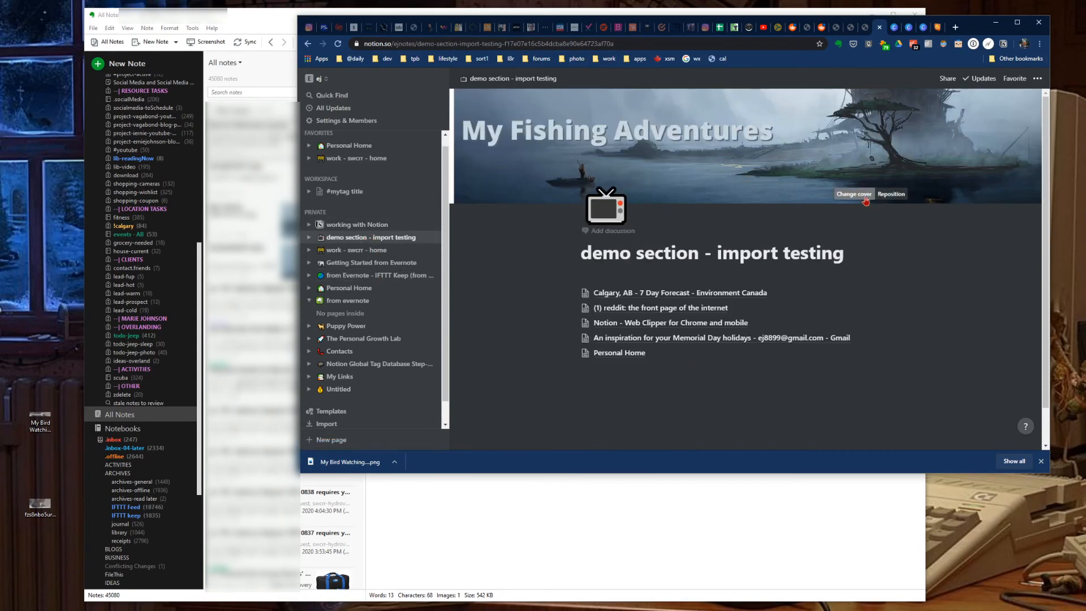
pyautogui.click(853, 193)
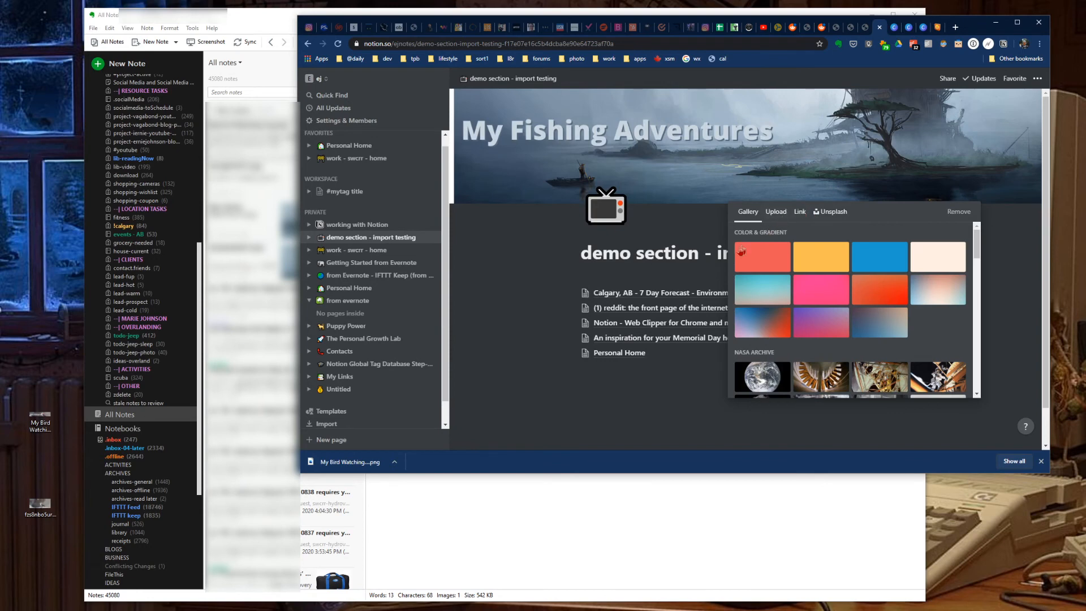
pyautogui.click(771, 185)
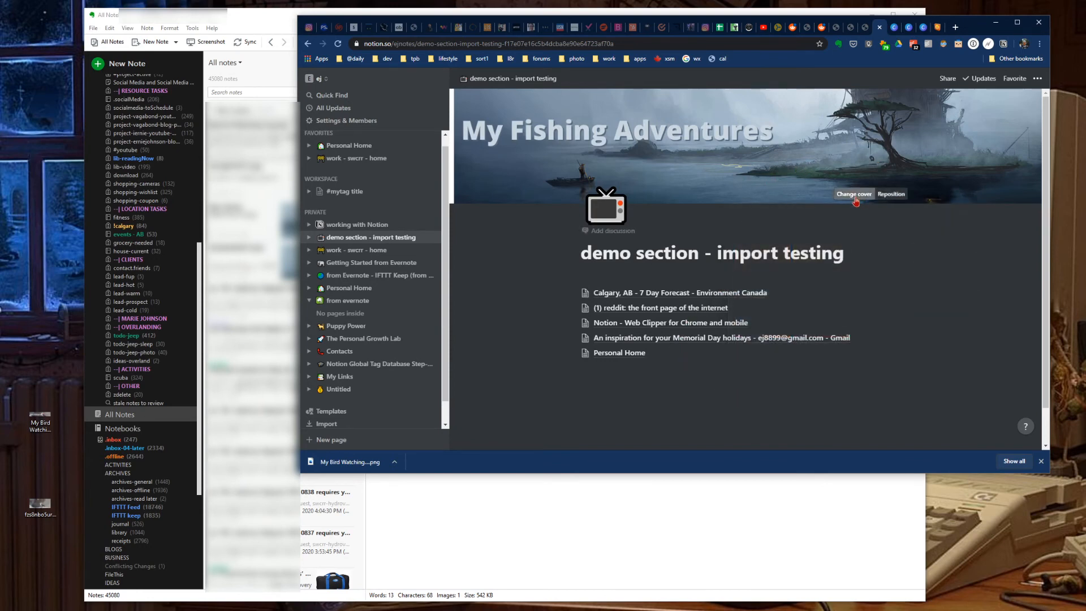
pyautogui.click(856, 201)
pyautogui.click(778, 214)
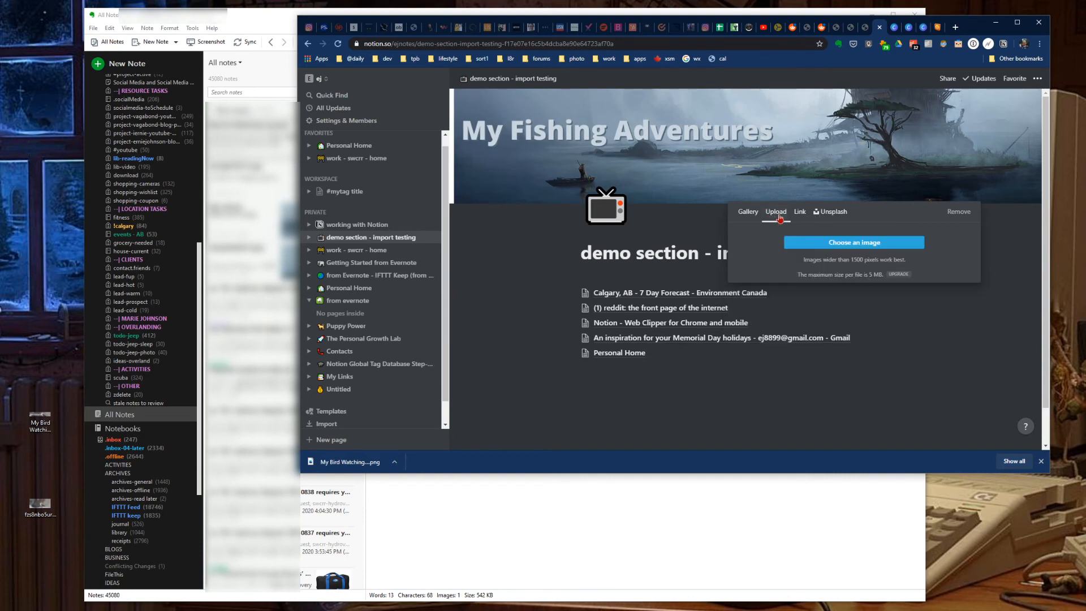
# - Upload My Bird Watching Log.png as the page cover and start repositioning it
pyautogui.click(848, 245)
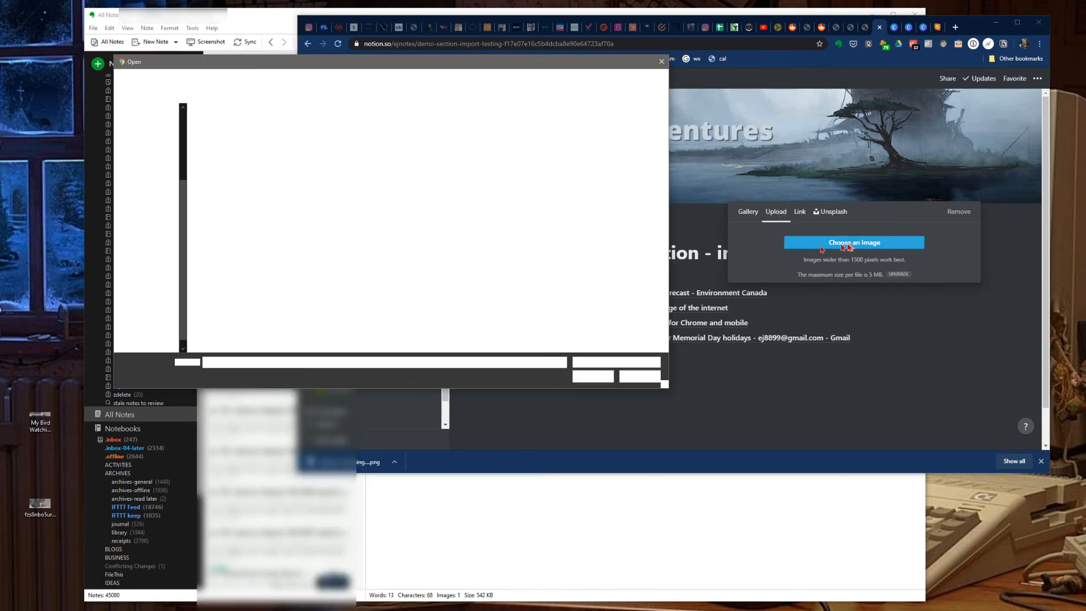
pyautogui.click(273, 238)
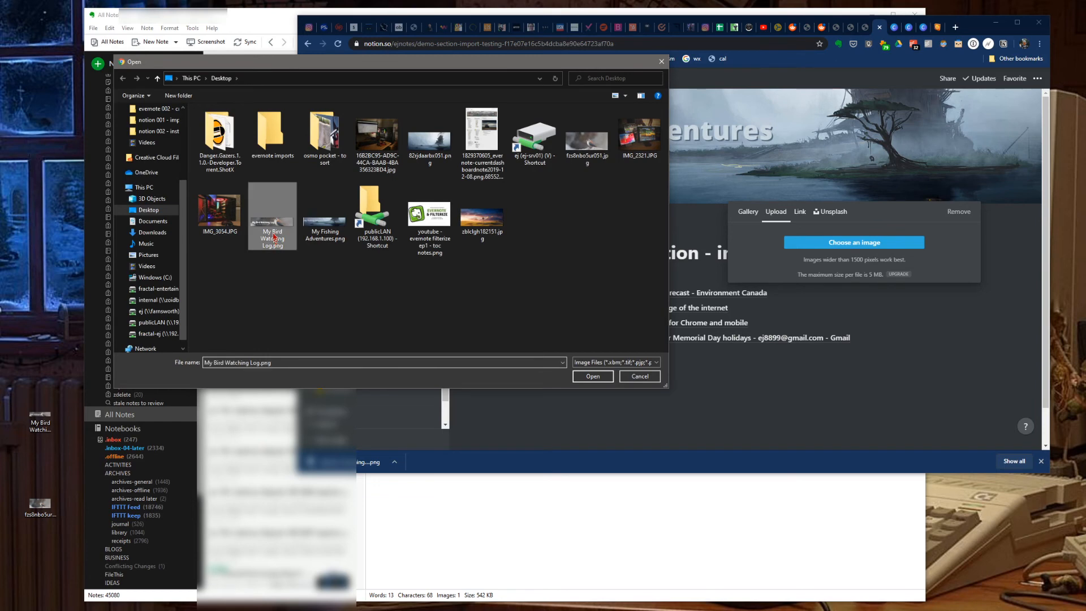
pyautogui.click(593, 377)
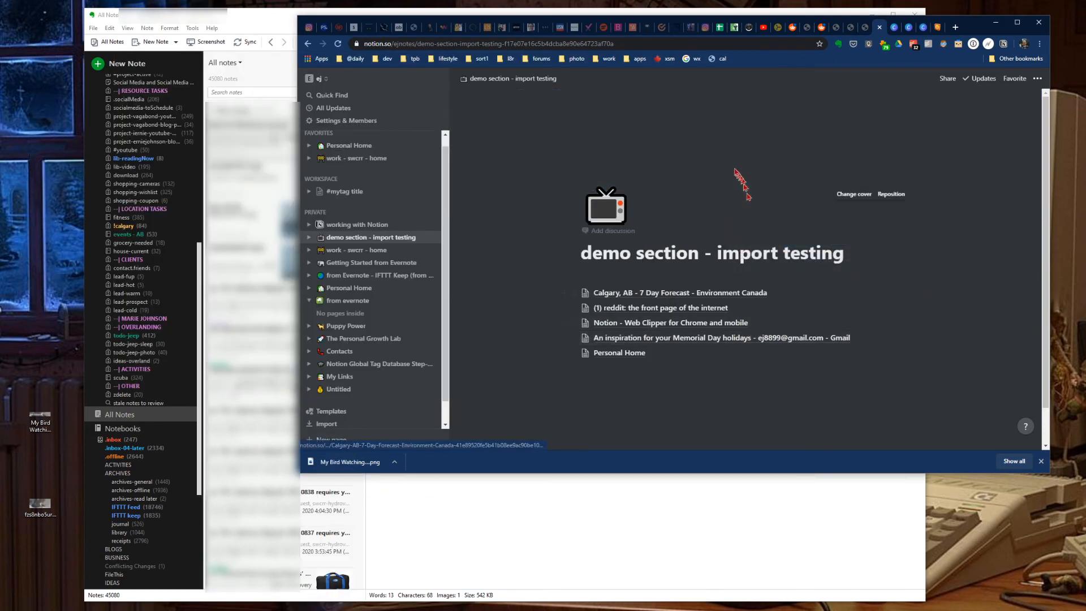
pyautogui.click(887, 194)
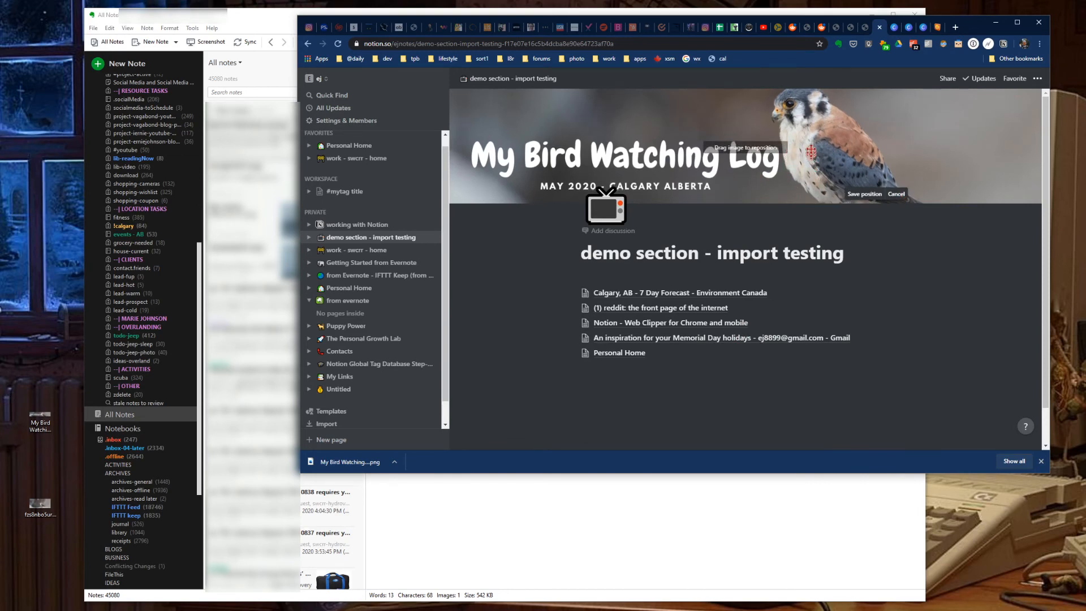
# - Keep the cover position and remove the page's TV icon
pyautogui.click(746, 230)
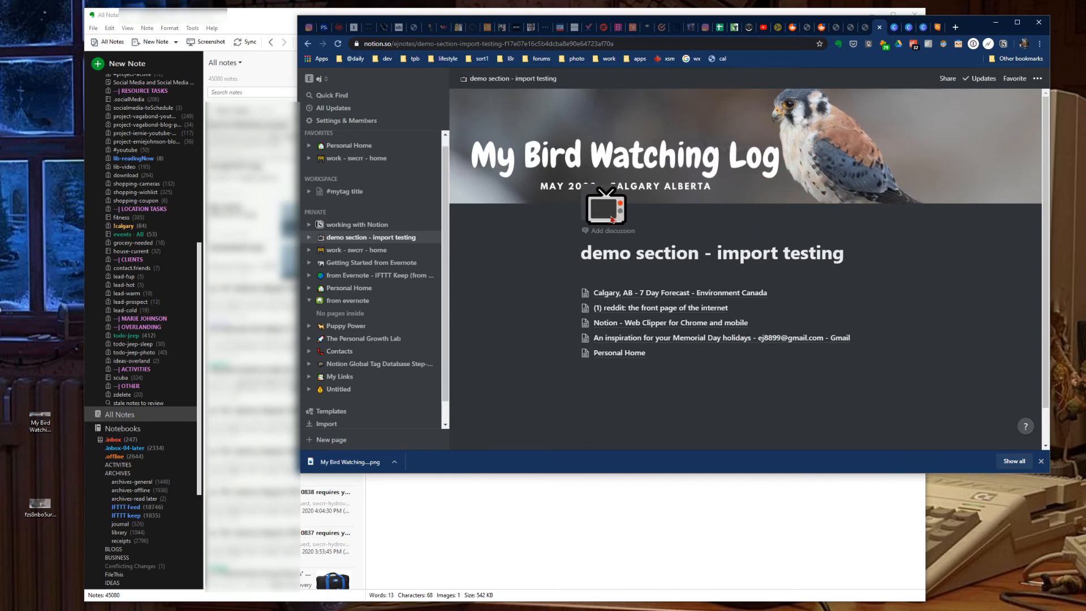
pyautogui.click(612, 219)
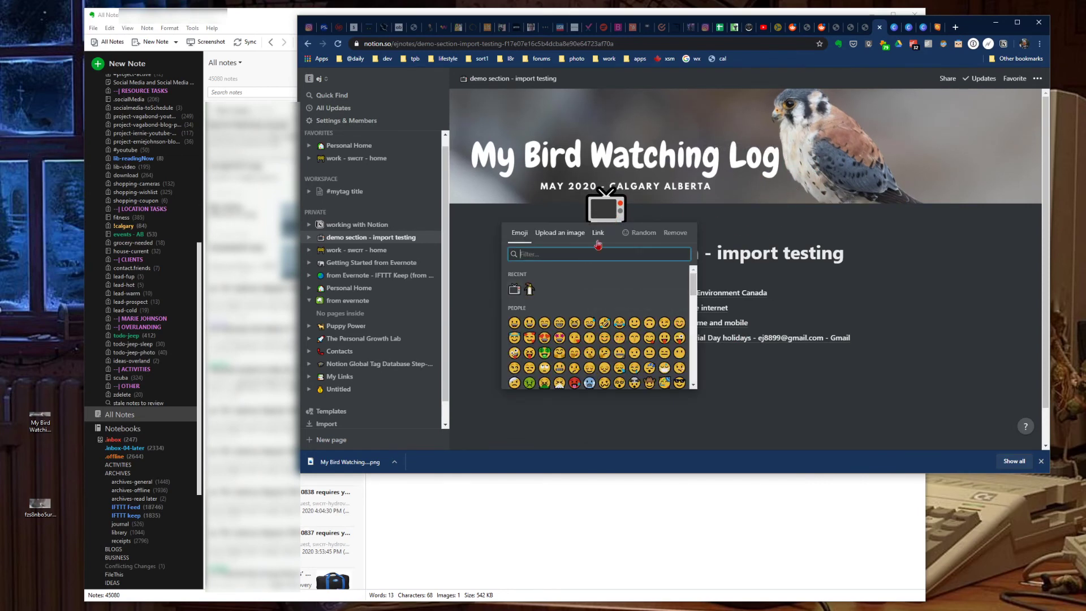
pyautogui.click(675, 233)
# - Rename the page title to 'My Bird Watching Log in Notion' and return to Evernote
pyautogui.moveTo(849, 240); pyautogui.dragTo(585, 240)
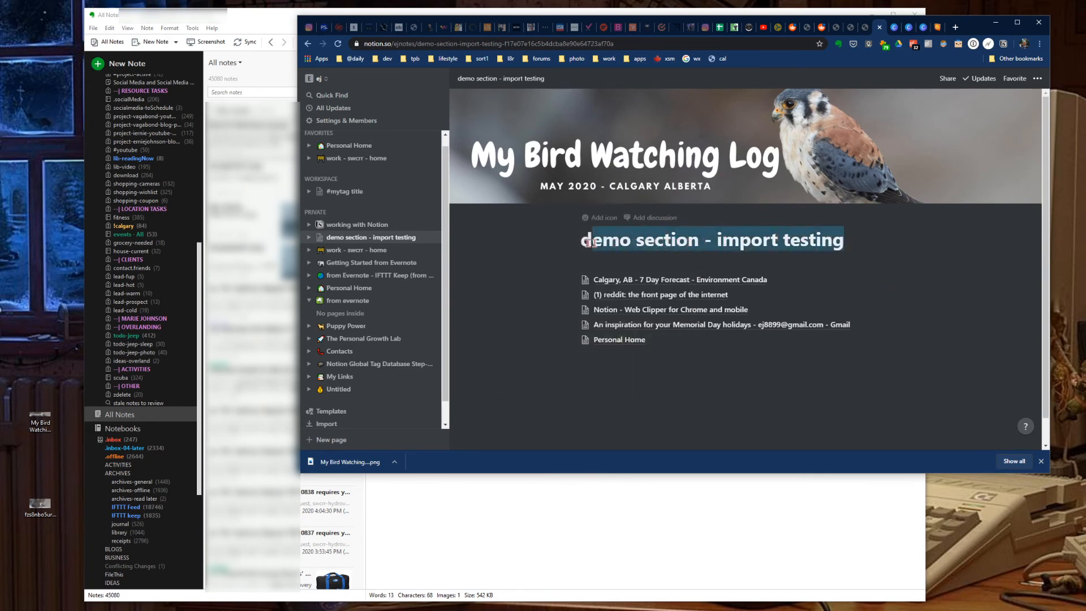
pyautogui.write('My Bi')
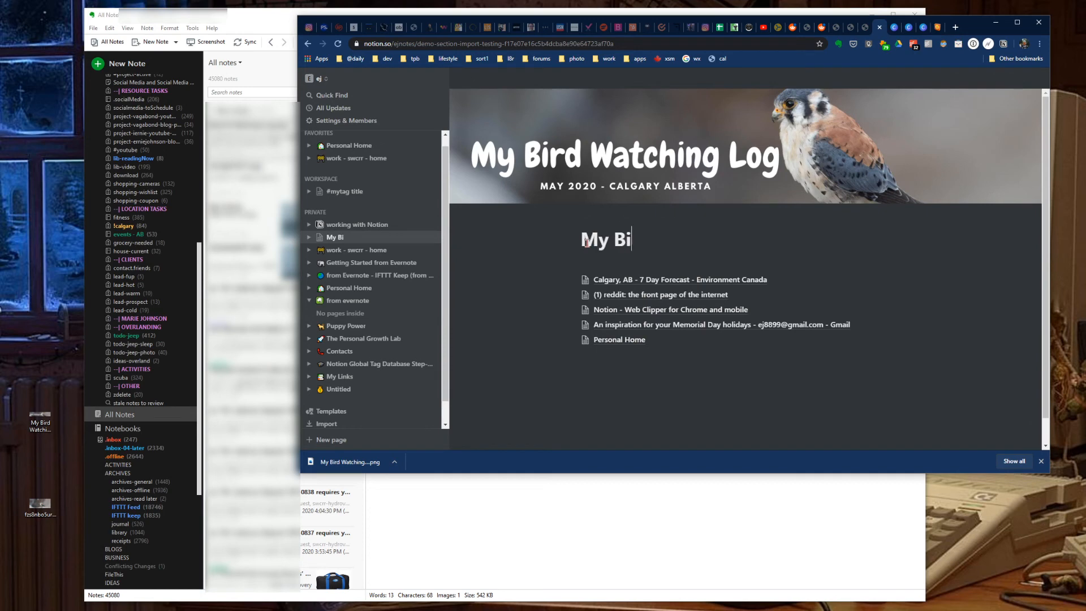
pyautogui.write('rd Watching ')
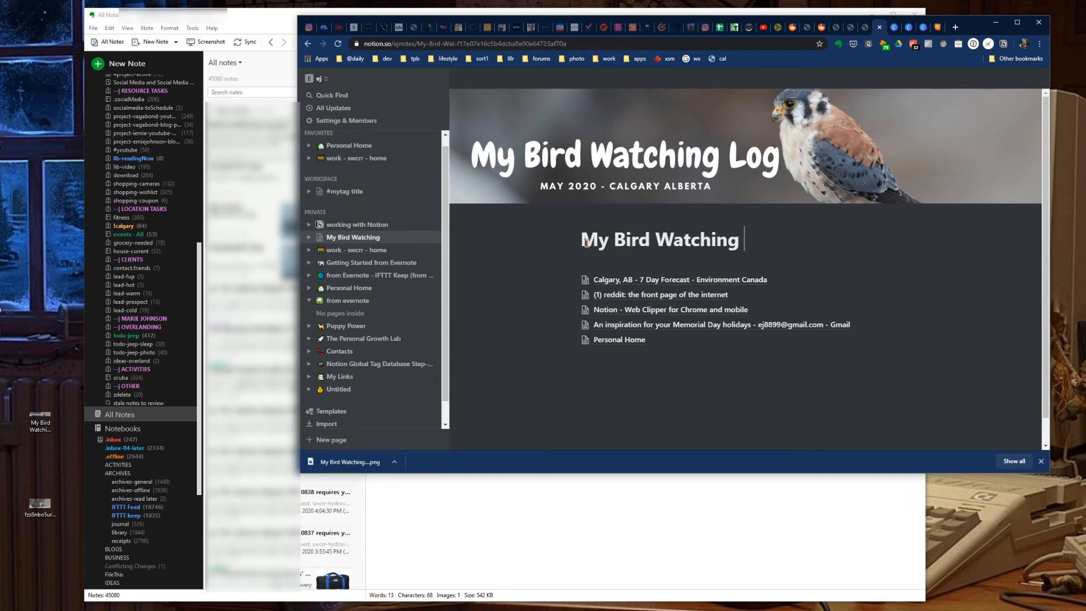
pyautogui.write('Log in Notion')
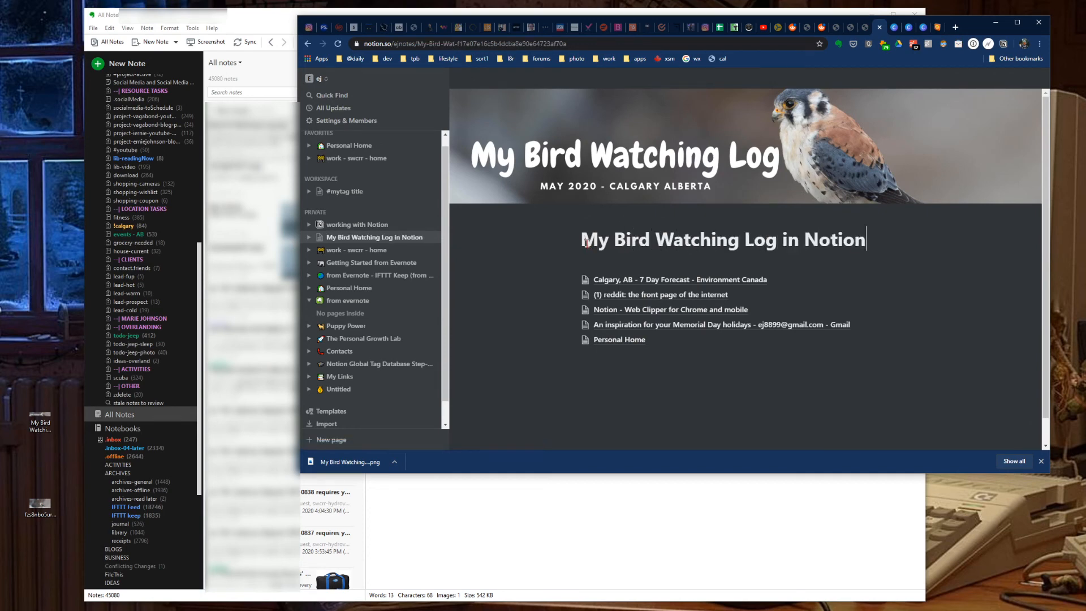
pyautogui.click(664, 406)
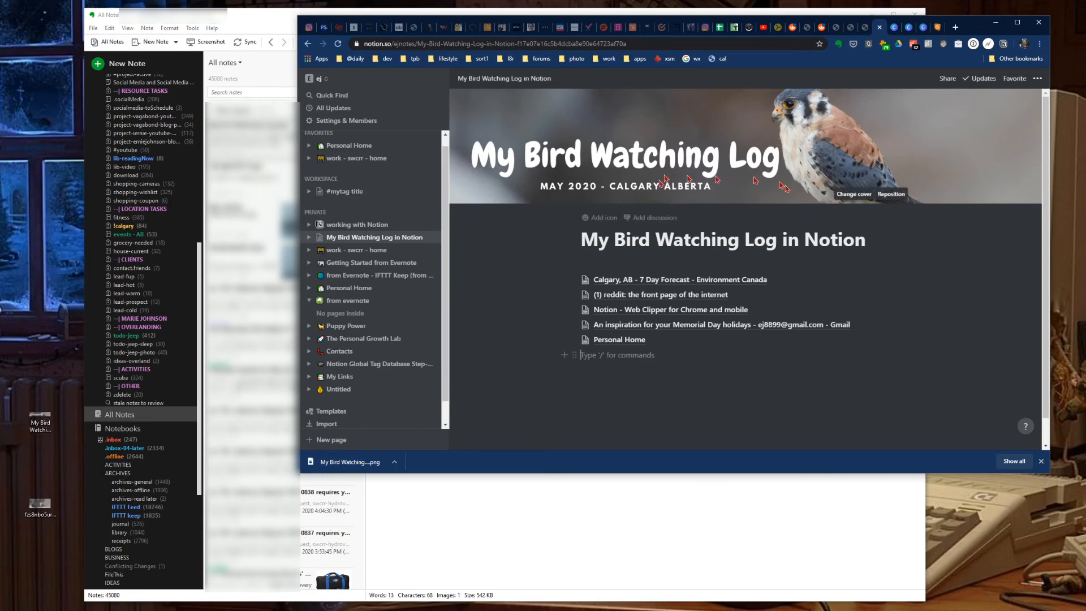
pyautogui.click(652, 490)
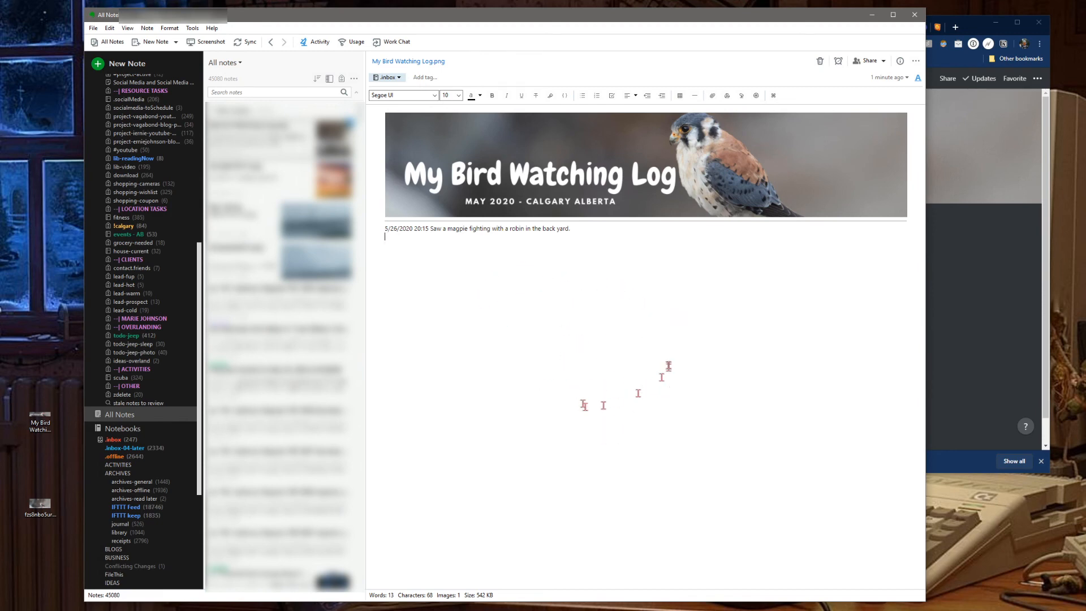
# - Bring the Notion bird-log page forward and dismiss Chrome's download bar
pyautogui.click(1031, 320)
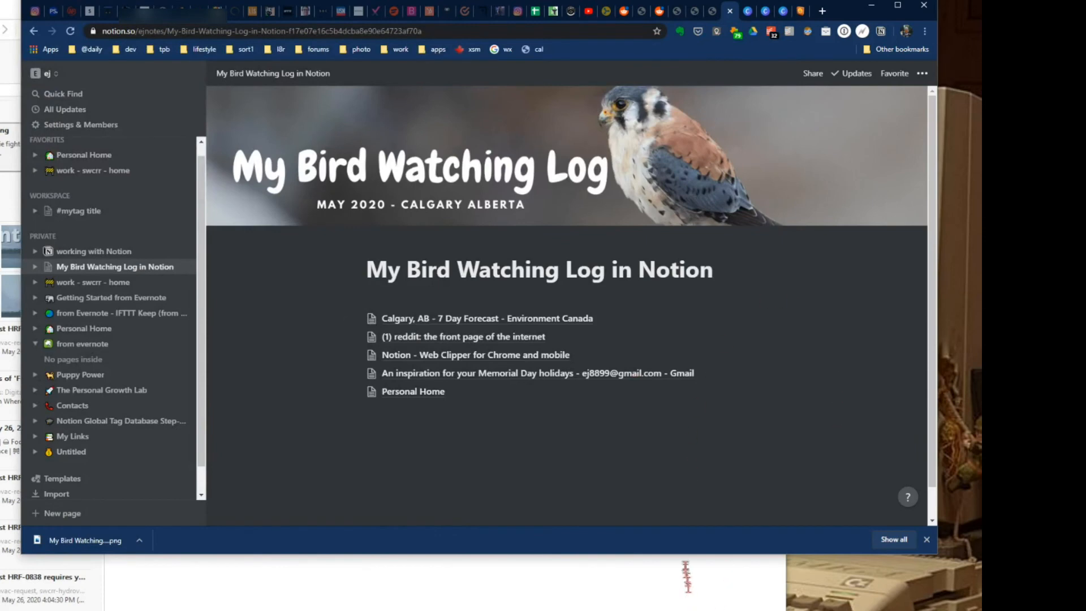
pyautogui.click(927, 540)
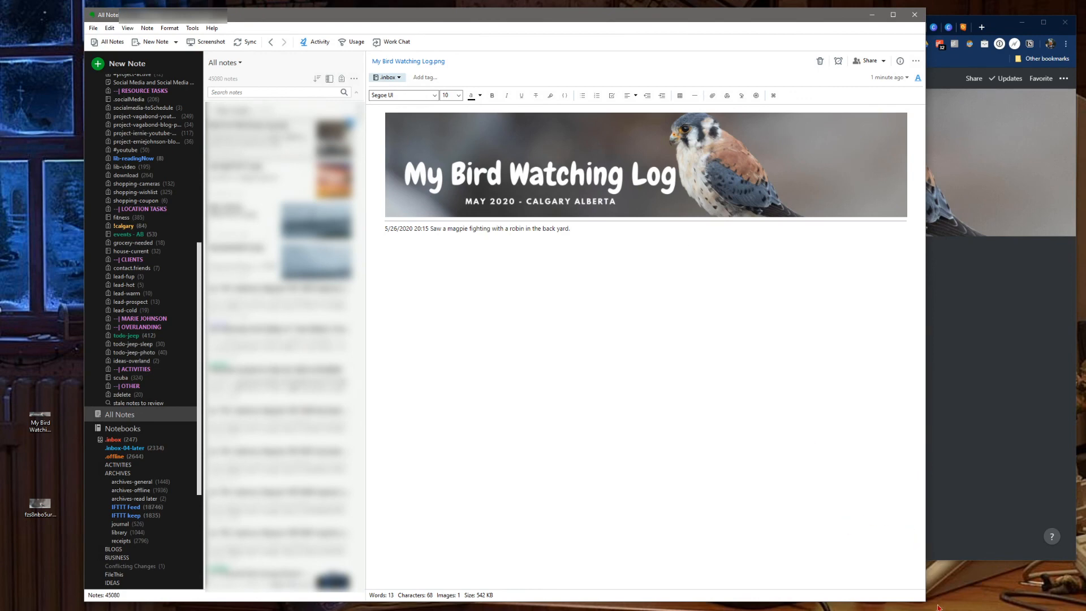
# - Resize the Evernote window slightly narrower and place the caret below the magpie entry
pyautogui.moveTo(922, 599); pyautogui.dragTo(802, 526)
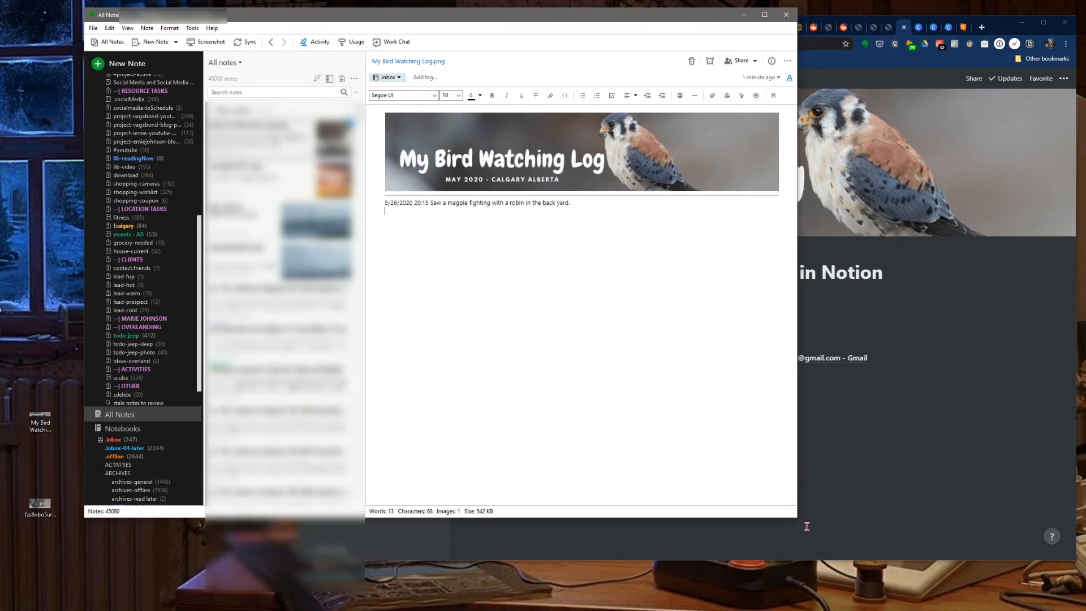
pyautogui.moveTo(793, 517); pyautogui.dragTo(885, 599)
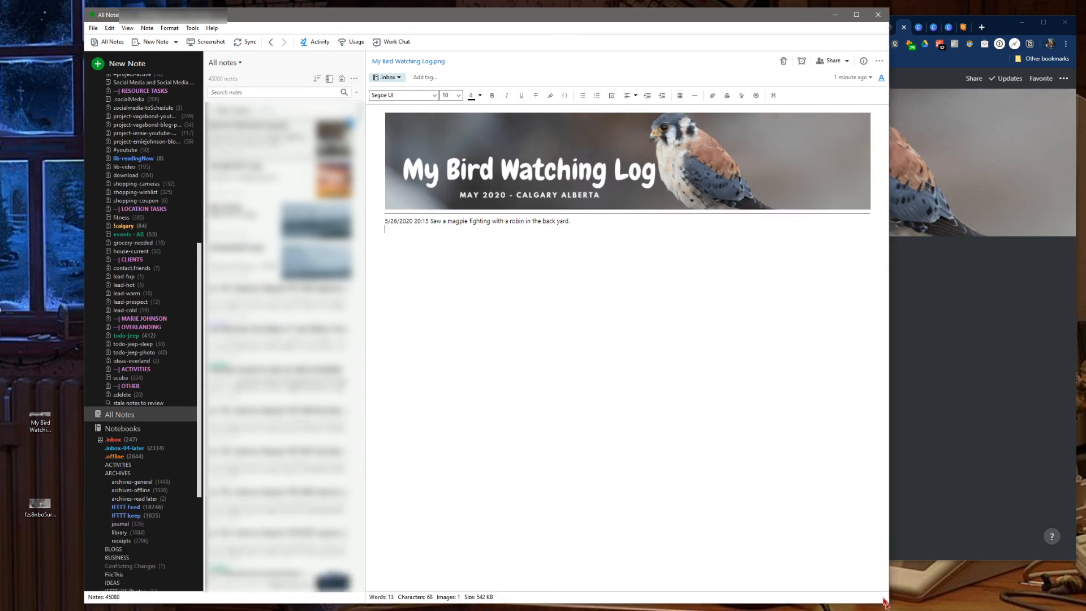
pyautogui.click(546, 413)
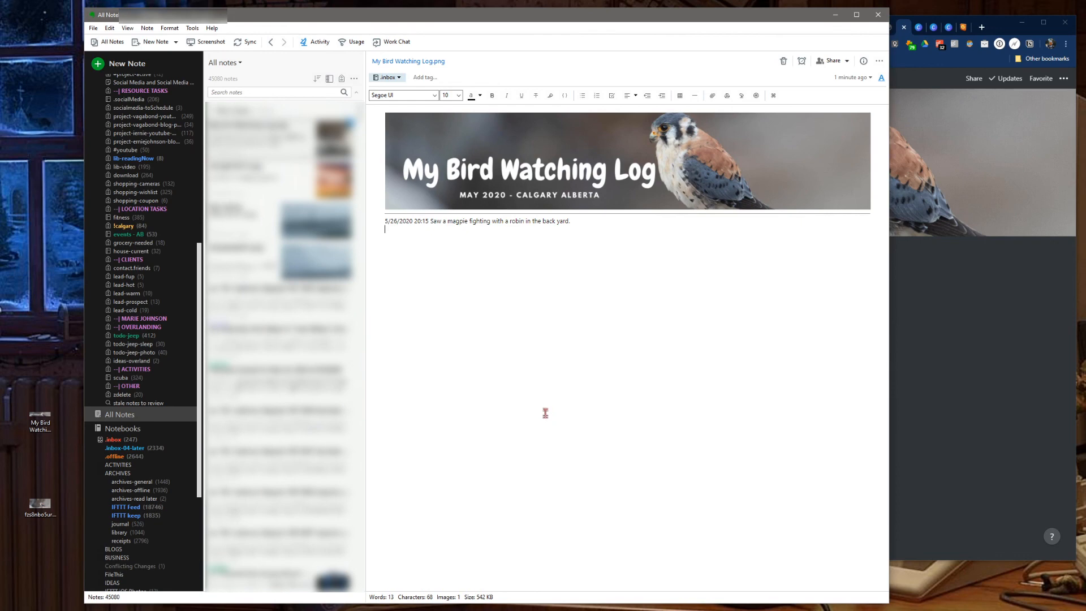